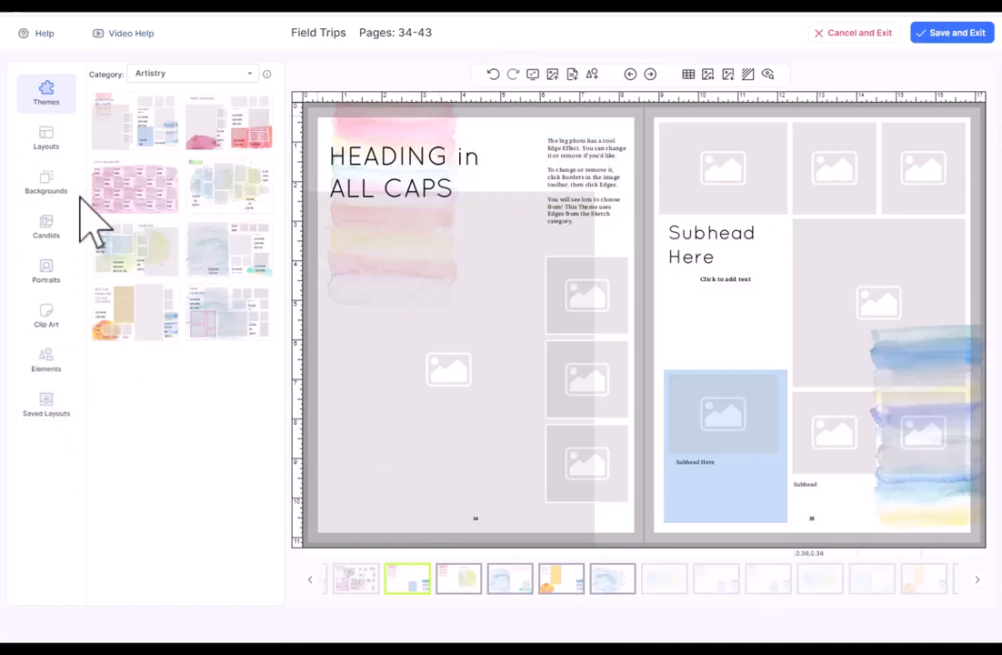
View the available layouts and backgrounds, and return to the page themes
left_click(60, 134)
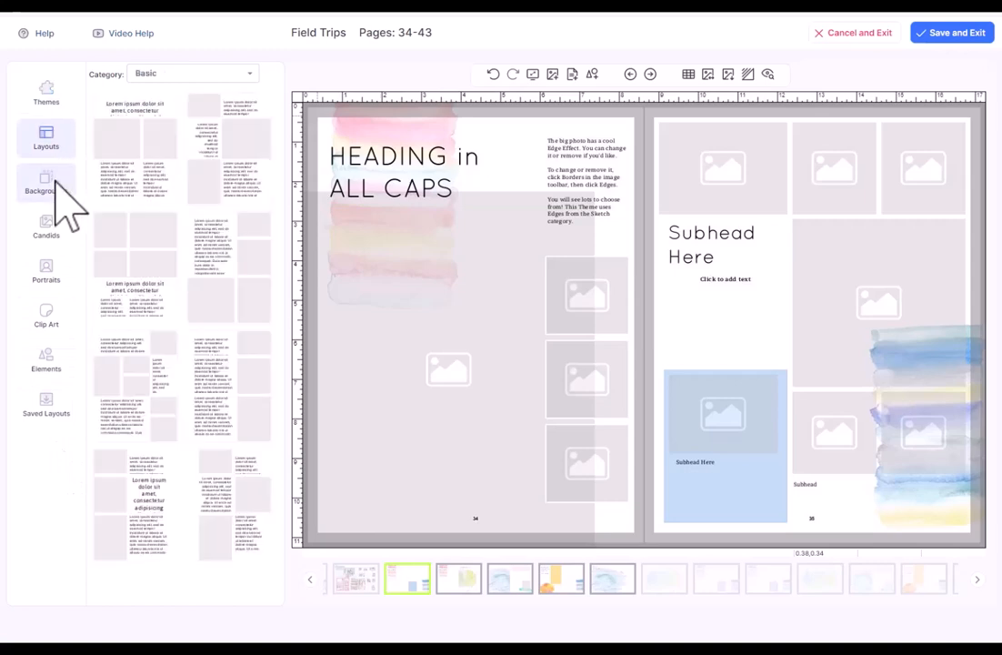
left_click(54, 185)
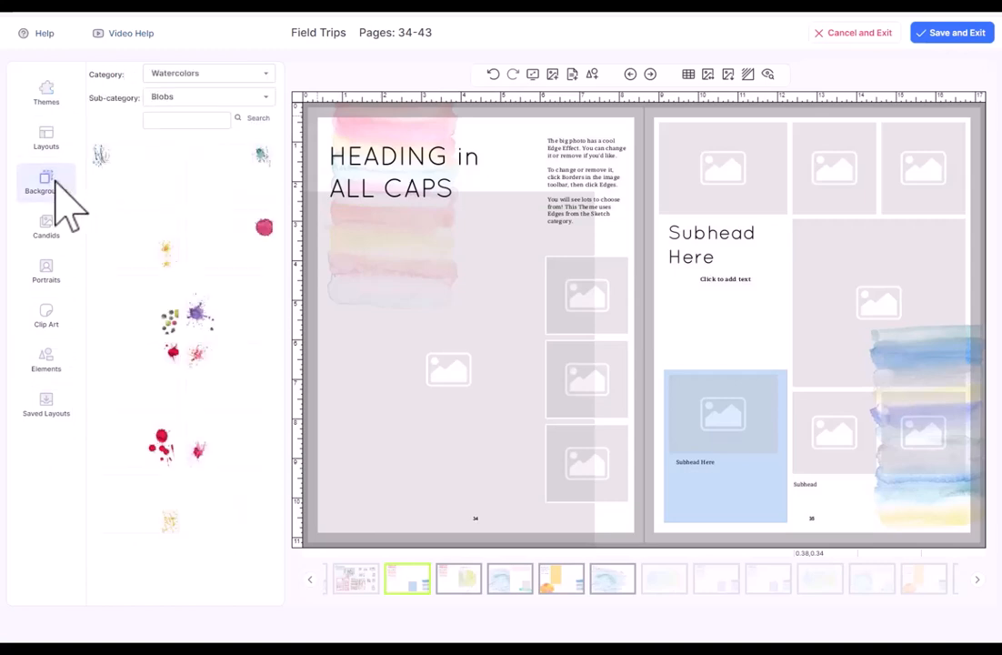
left_click(48, 93)
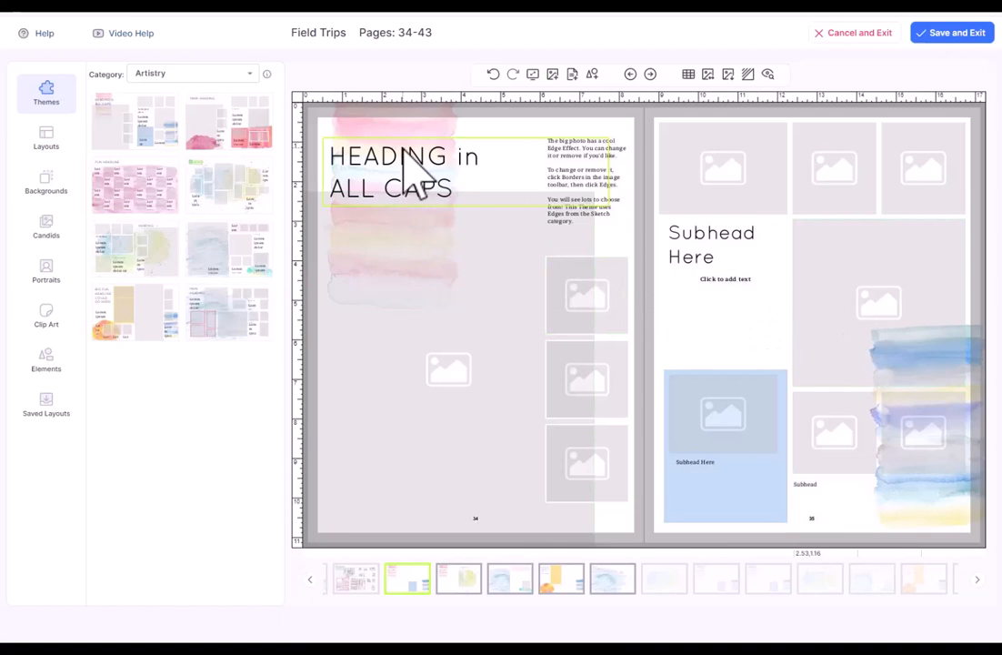
Try the lightning-bolt spread of the Awesome Eighties theme on pages 34 and 35, and undo it
left_click(233, 74)
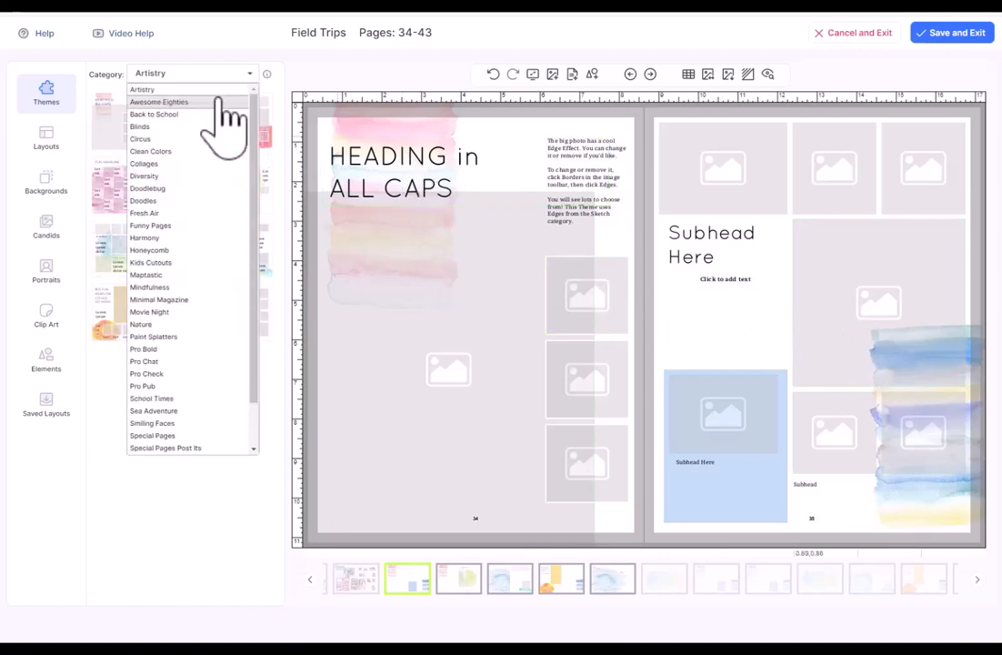
left_click(218, 101)
left_click(143, 75)
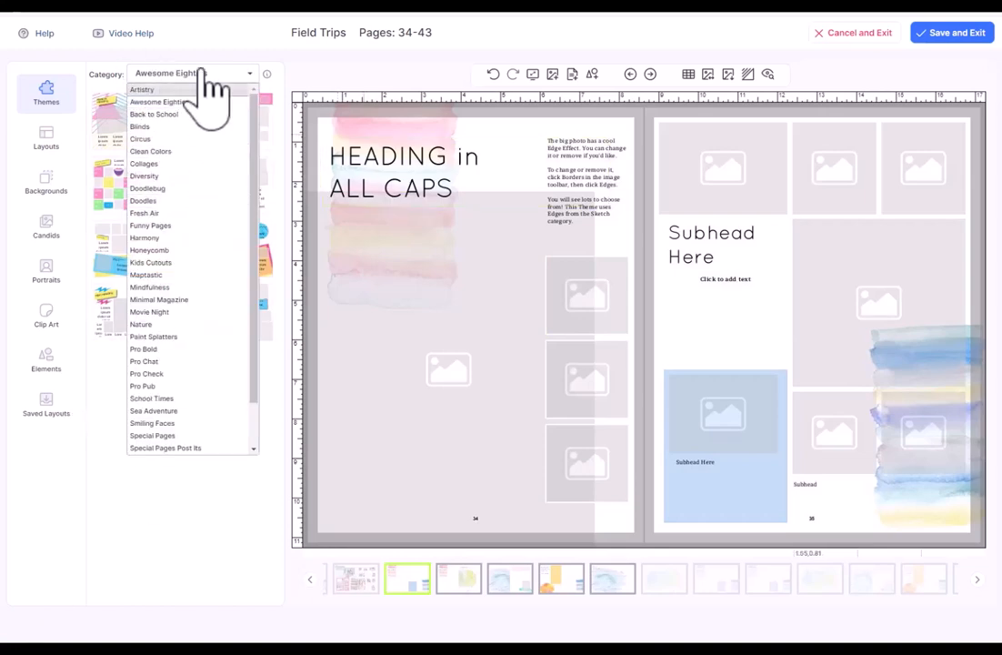
left_click(206, 75)
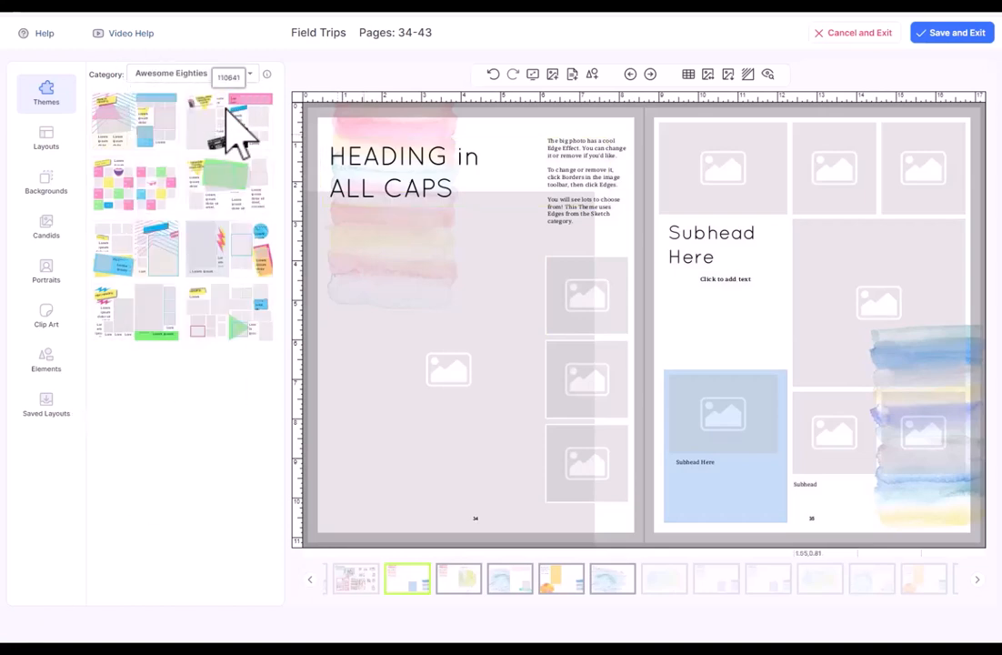
left_click_drag(217, 248, 639, 305)
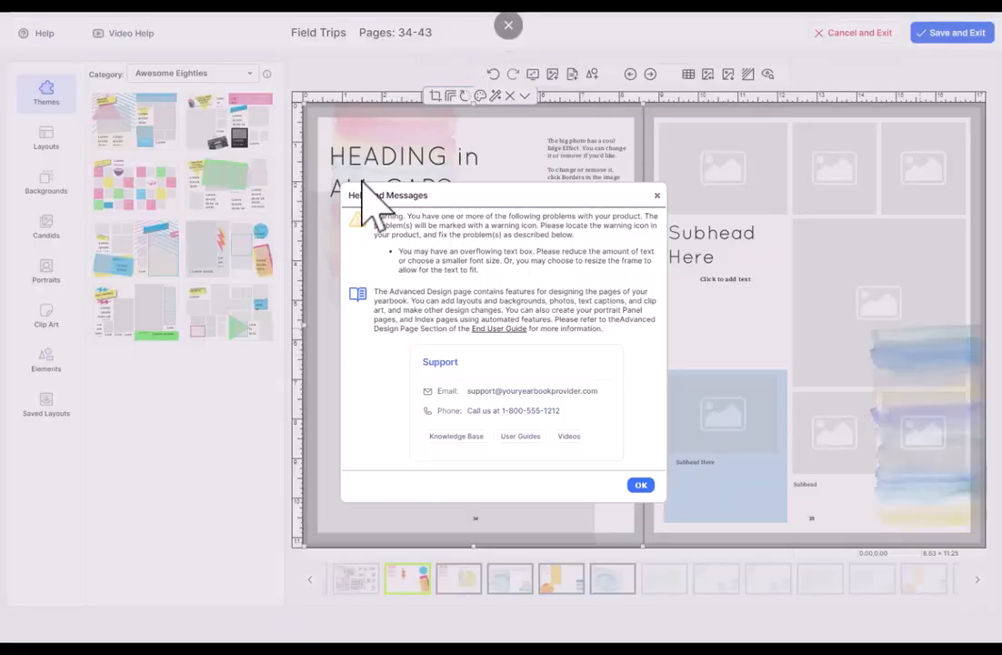
left_click(657, 195)
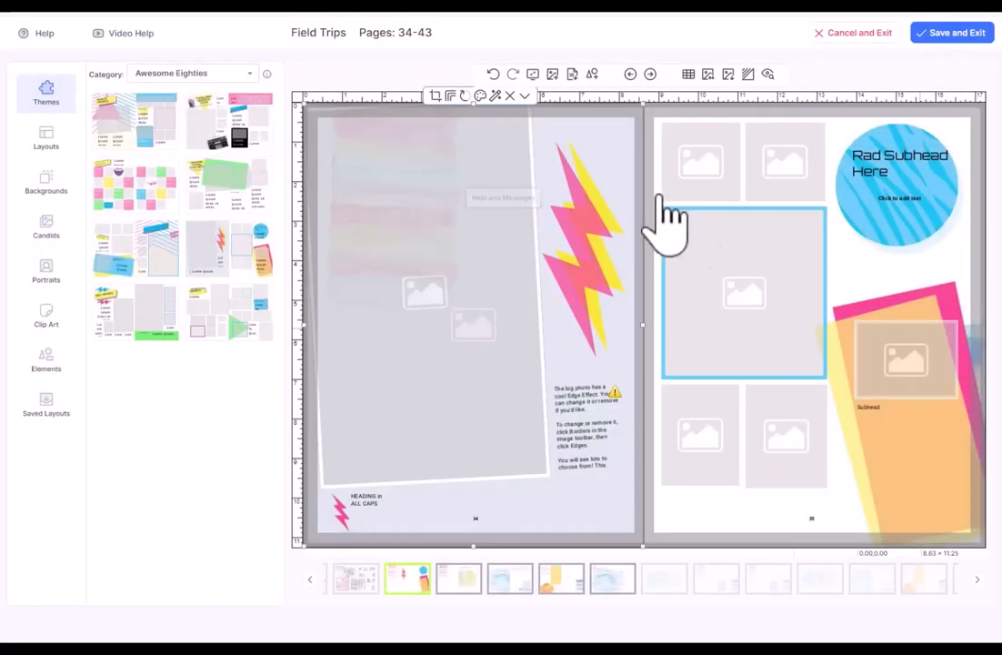
left_click(492, 74)
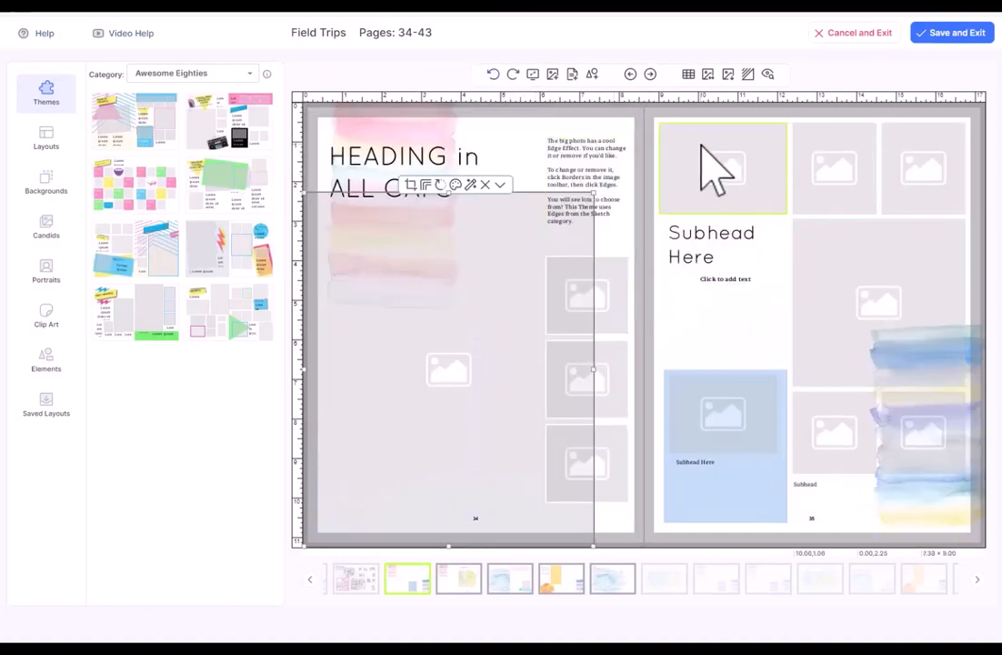
Apply the Artistry theme spread with pink and red watercolors to pages 34 and 35, and view the theme's details
left_click(171, 74)
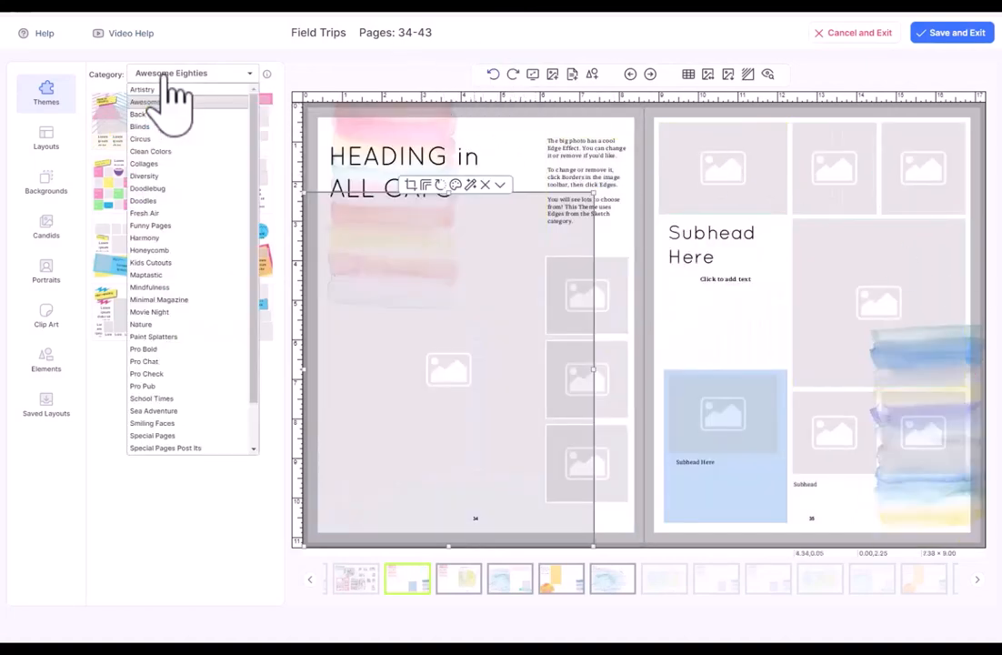
left_click(173, 90)
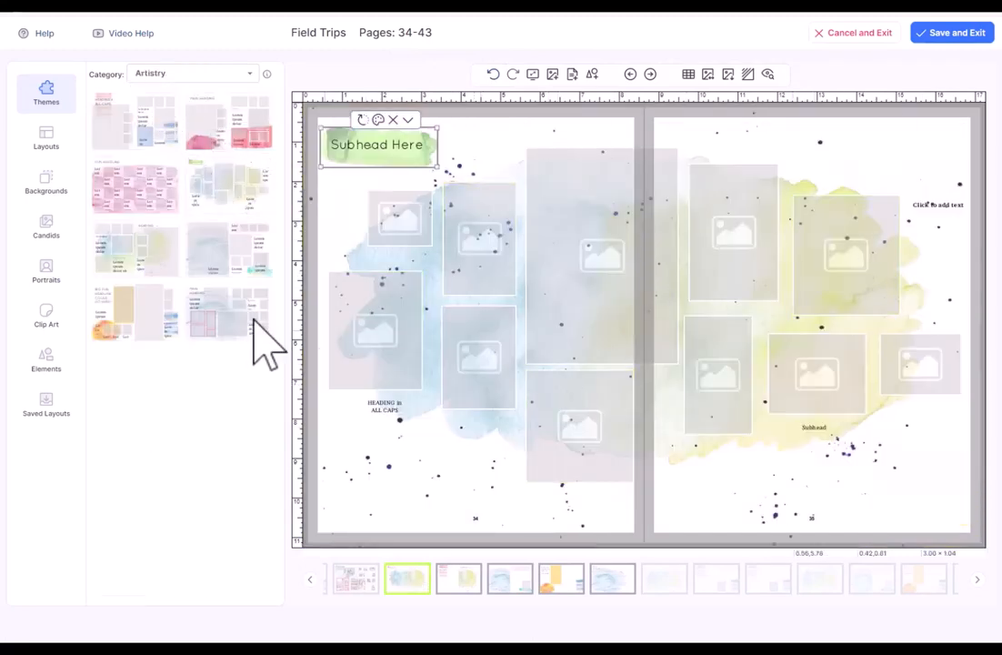
left_click(253, 319)
left_click(235, 129)
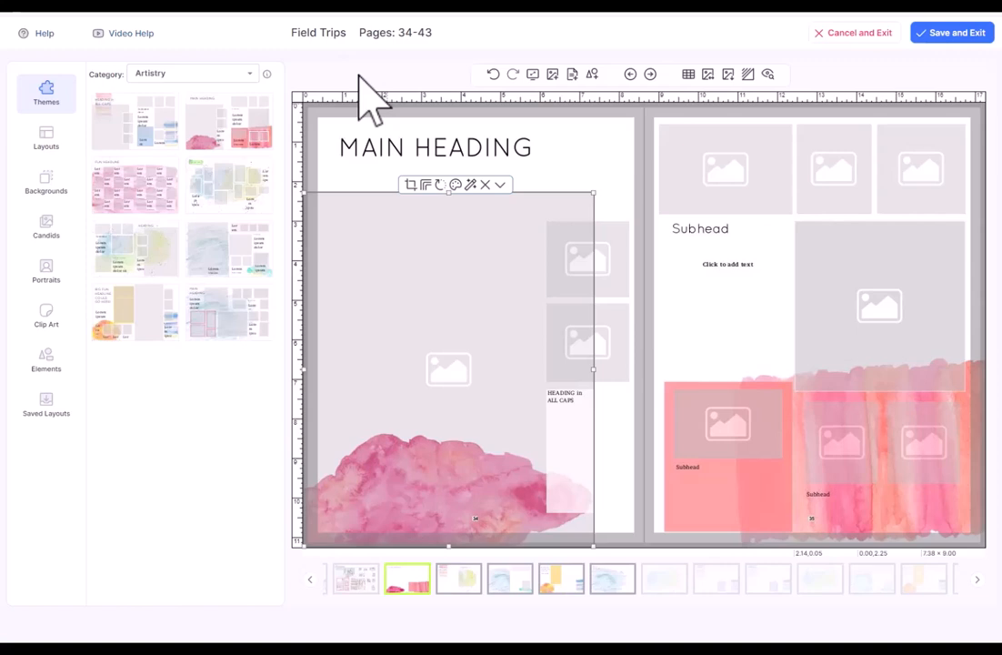
left_click(267, 74)
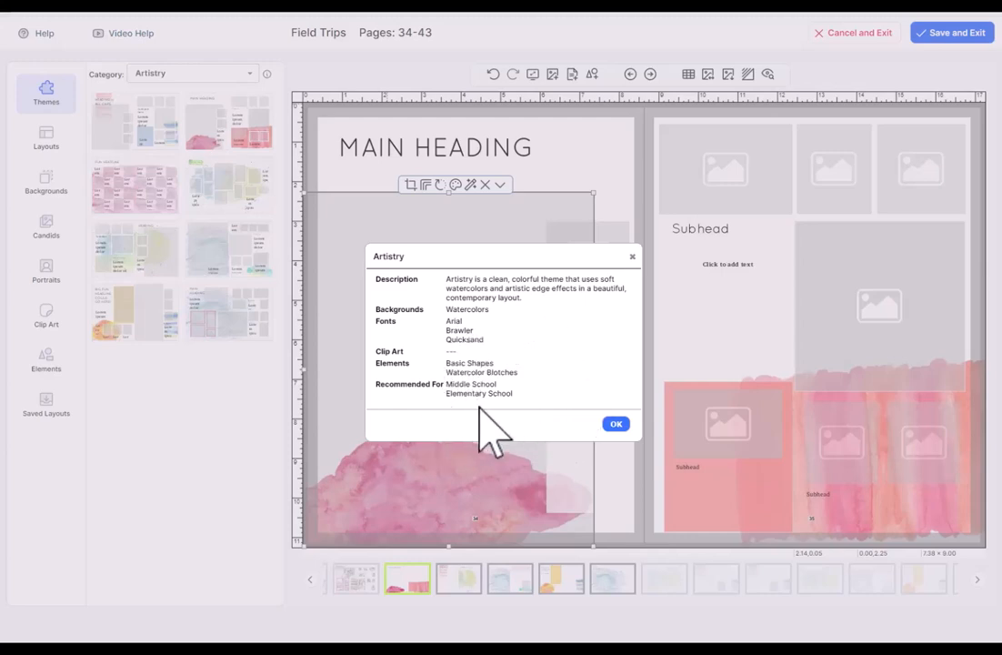
left_click(632, 259)
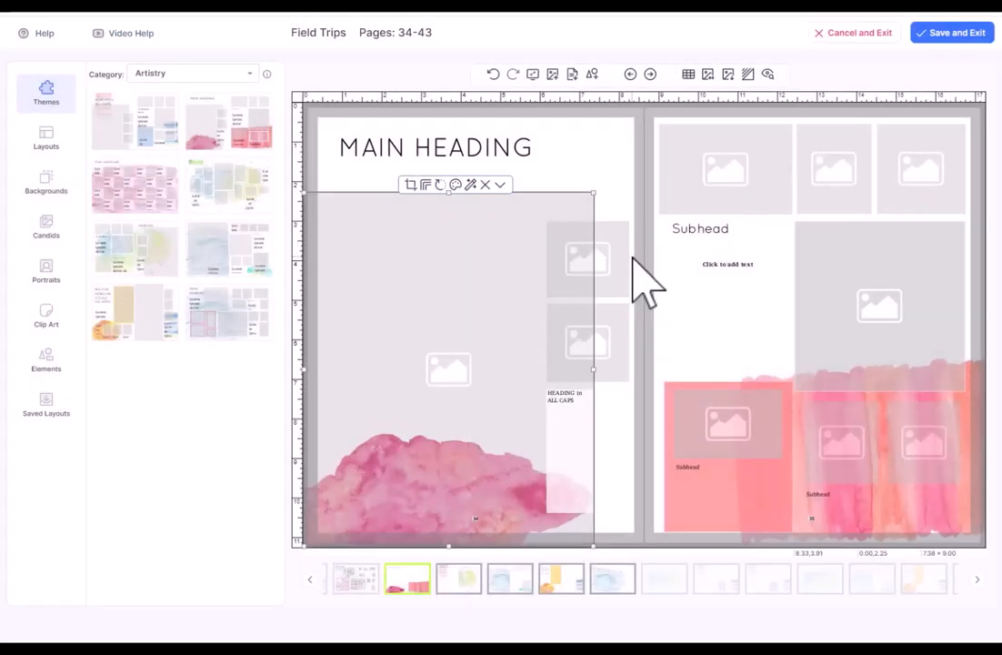
Try a Basic layout with four photo frames on page 34, and undo it
left_click(46, 141)
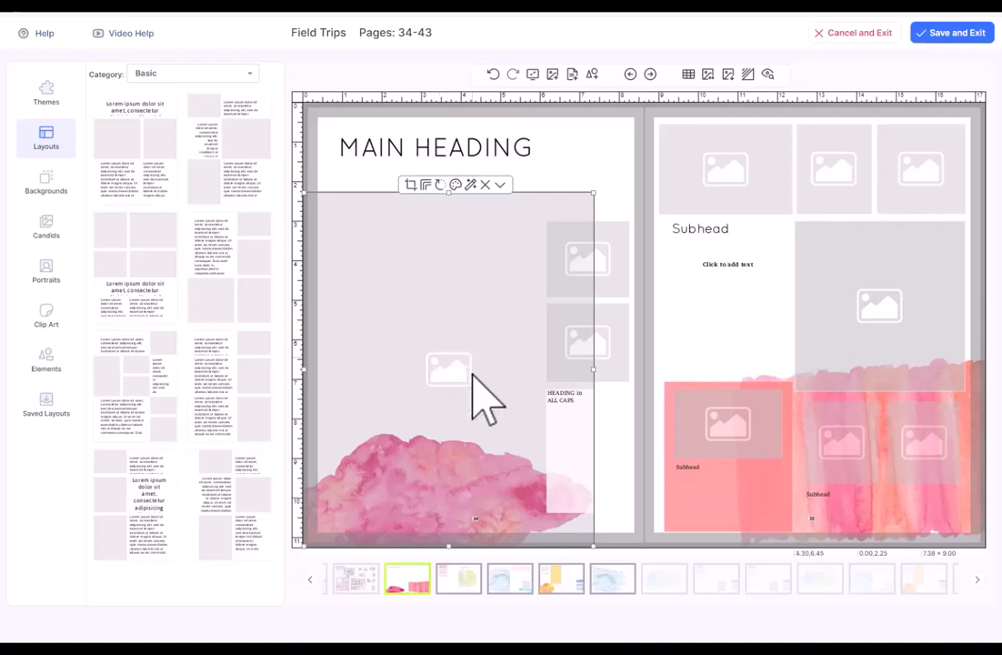
left_click(499, 184)
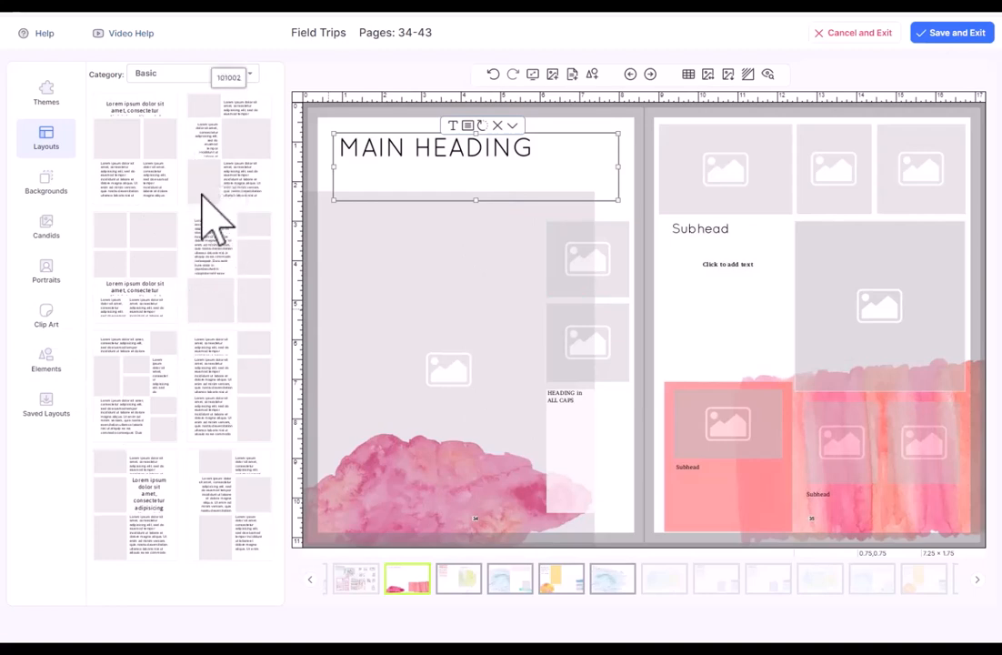
left_click_drag(197, 241, 403, 249)
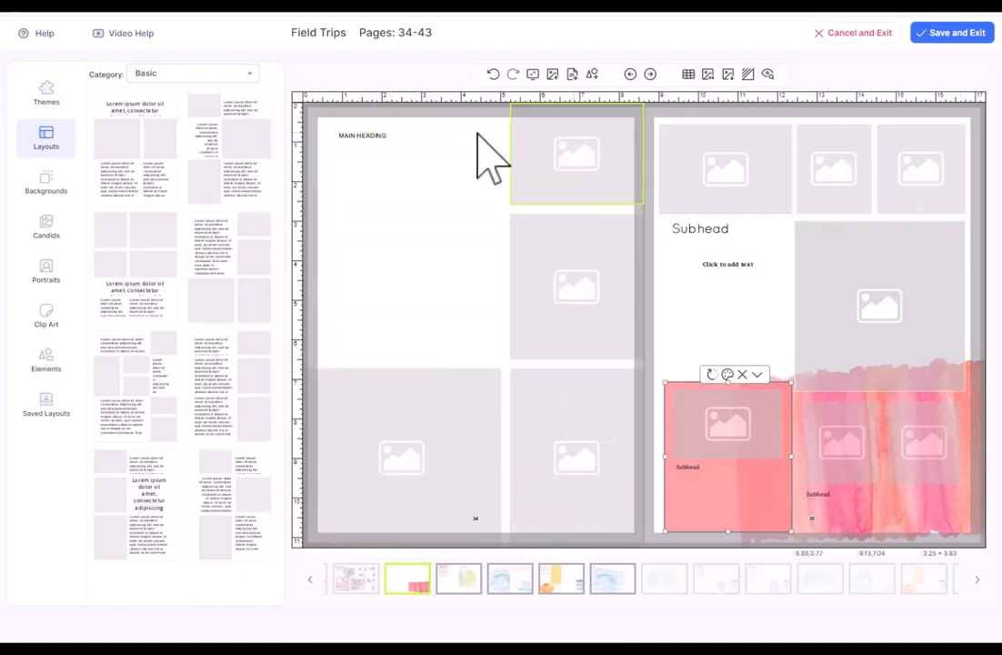
left_click(494, 77)
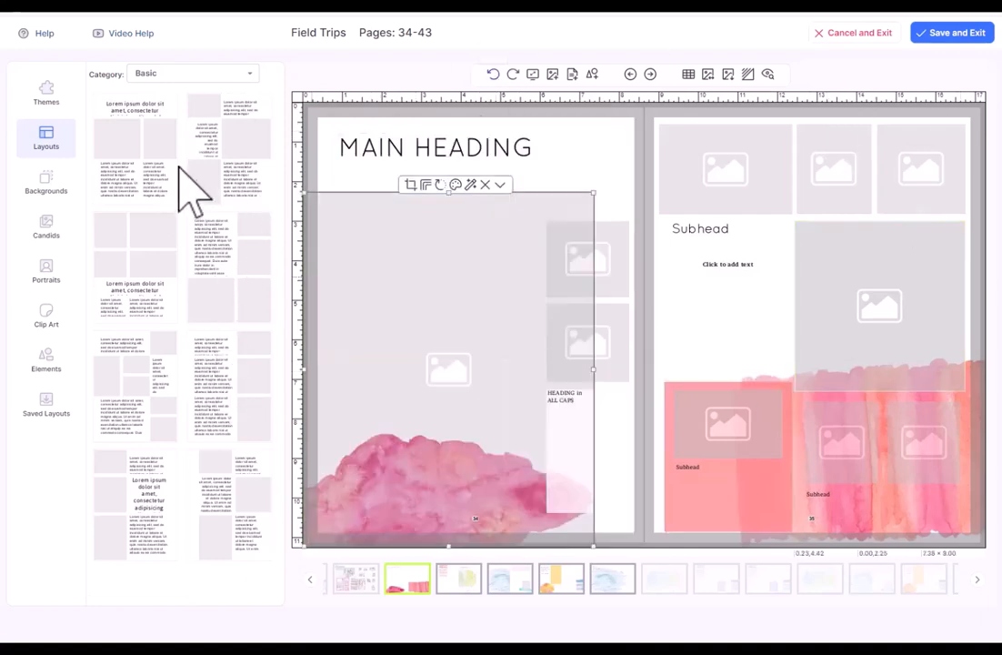
Browse the page layouts in the Editorial A, Editorial B and Editorial C categories
left_click(224, 74)
left_click(207, 164)
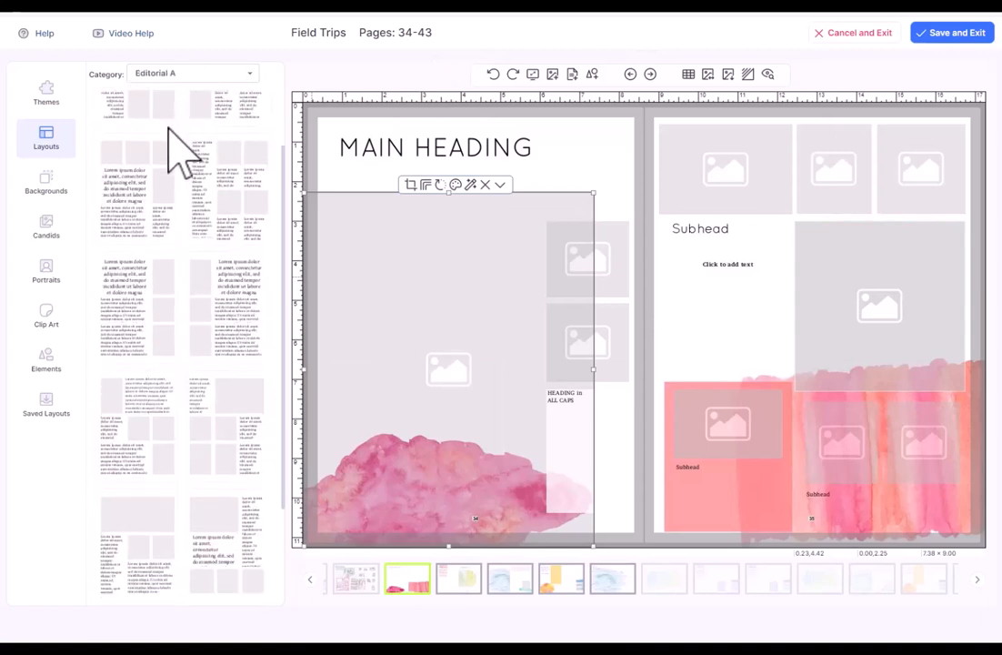
left_click(181, 76)
left_click(189, 178)
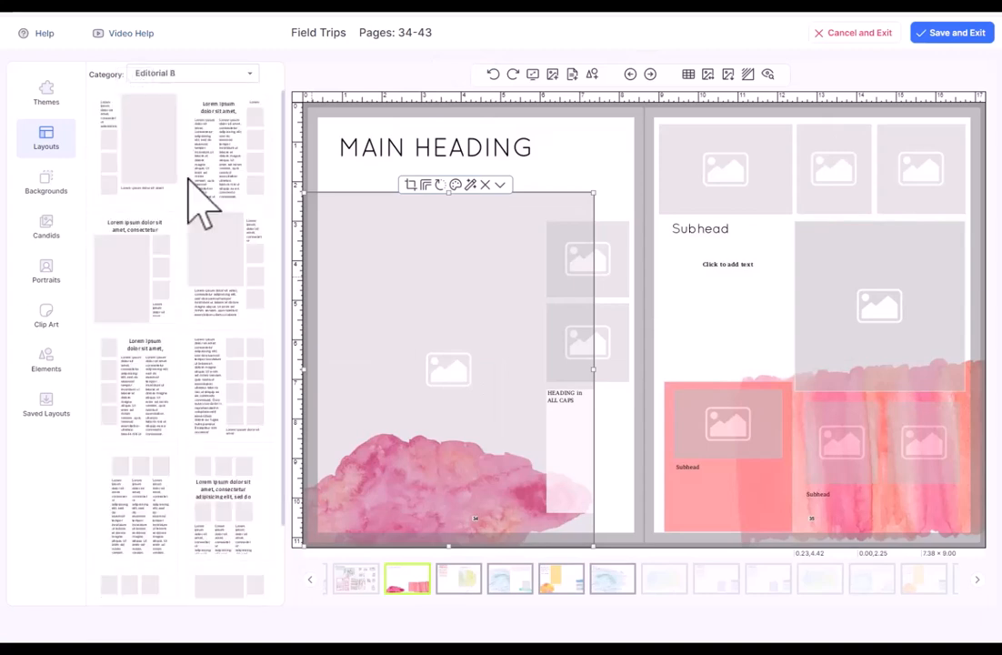
left_click(218, 76)
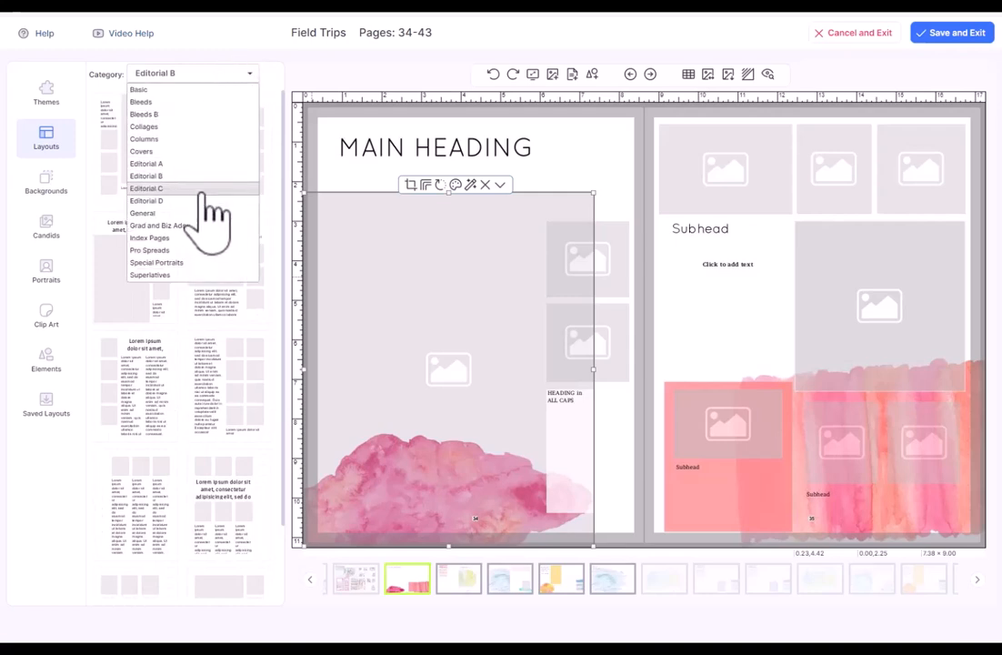
left_click(202, 193)
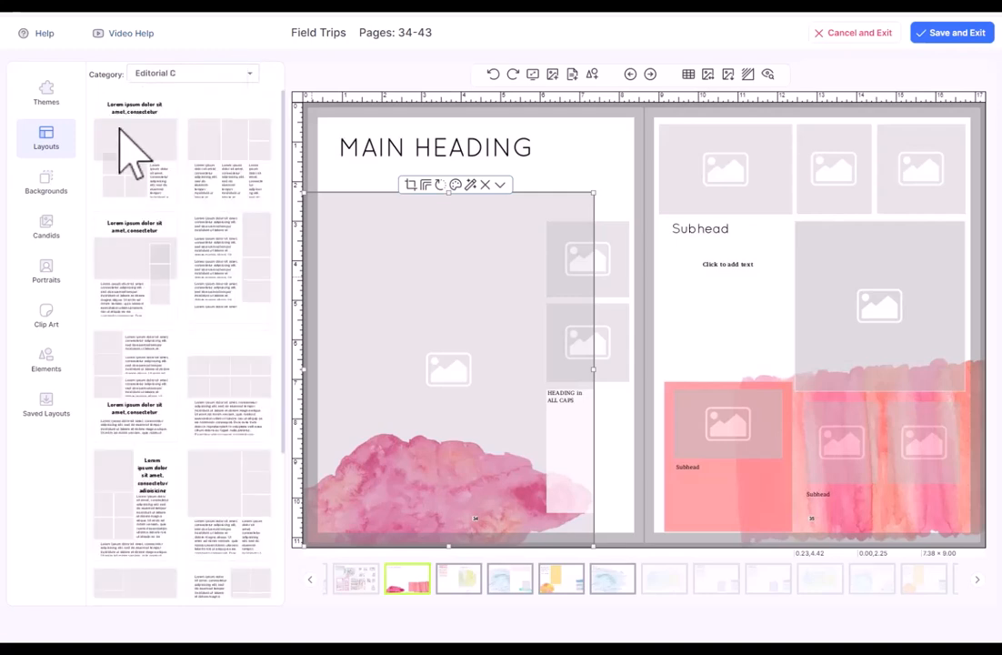
Replace the spread's background with the yellow paint splatter from the Watercolors category, Blobs sub-category
left_click(50, 187)
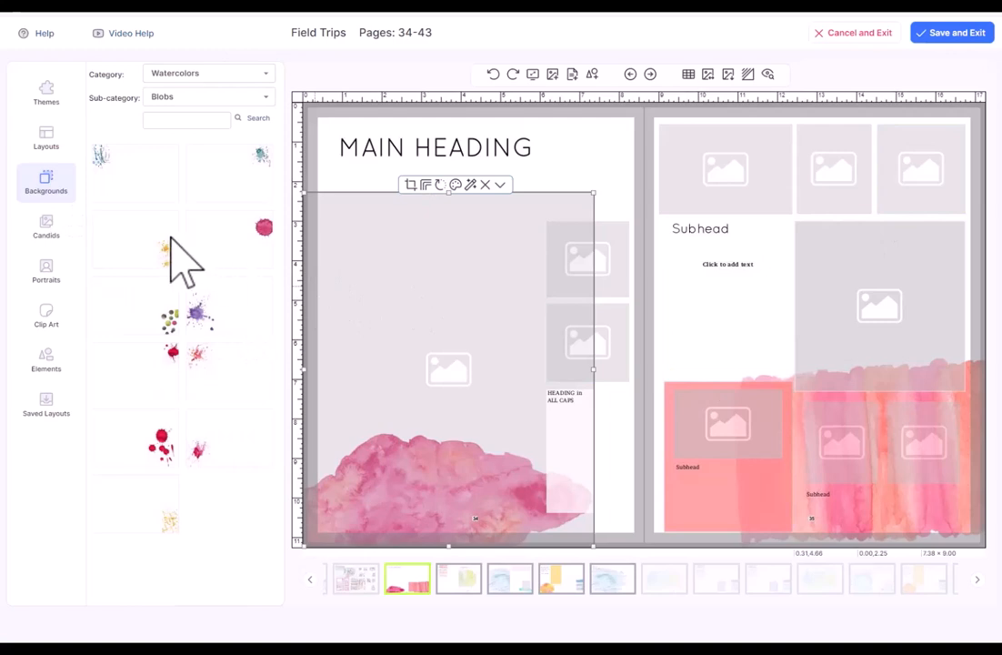
left_click_drag(168, 246, 700, 291)
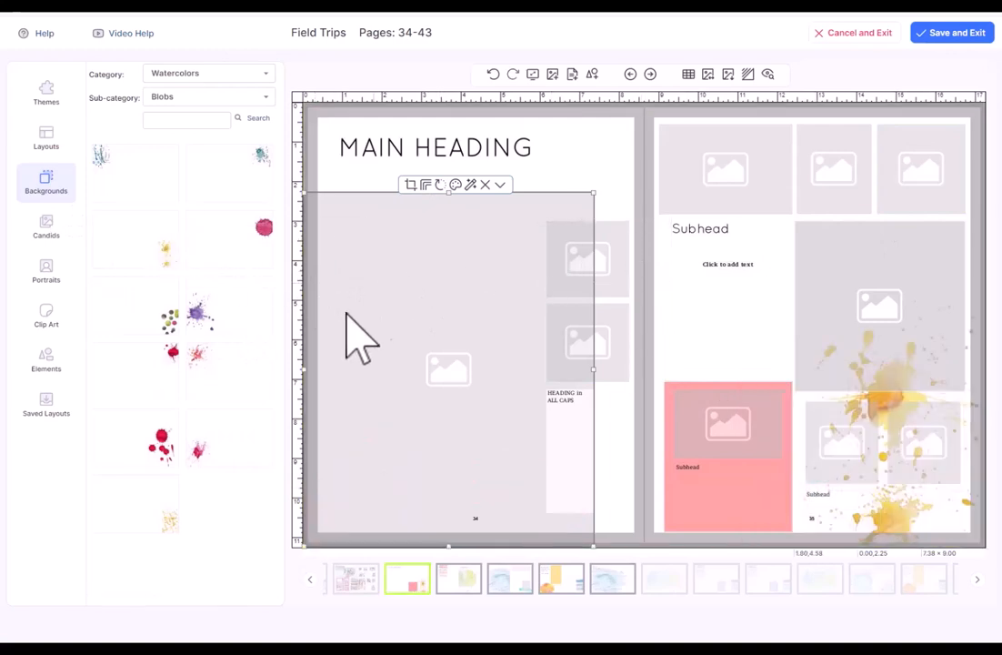
left_click_drag(217, 433, 644, 325)
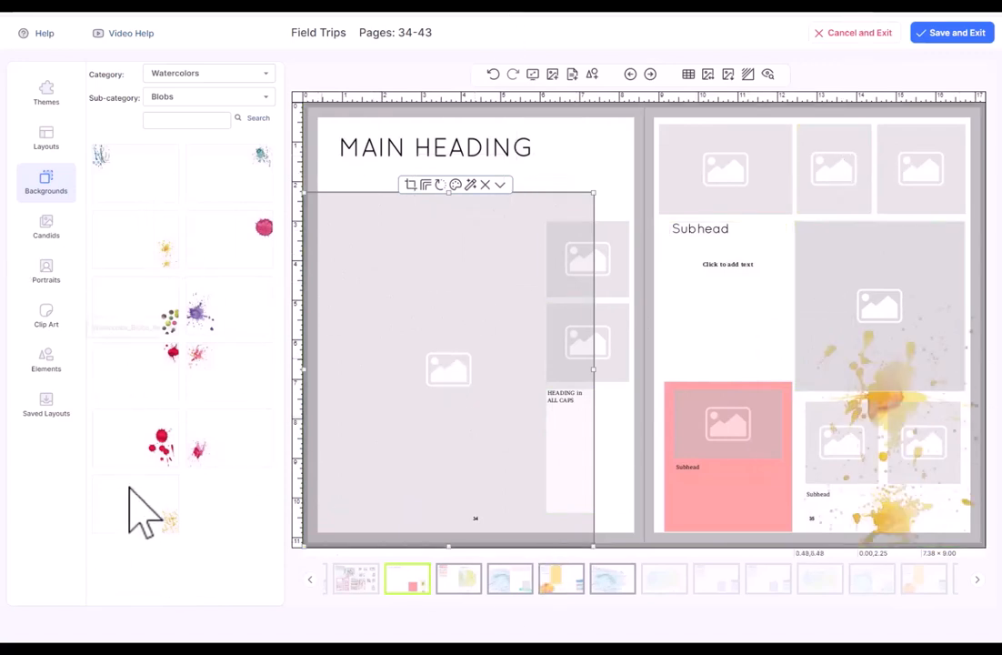
Look through the Broad Strokes and Papers watercolor backgrounds, try the pale green Papers background on the spread, and undo it
left_click(224, 74)
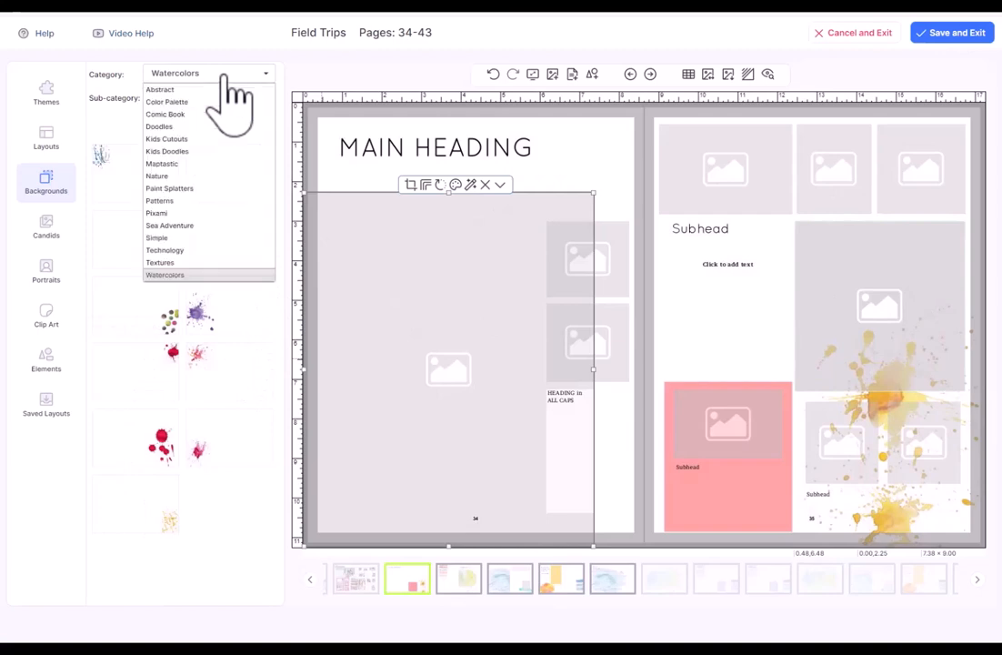
left_click(224, 77)
left_click(225, 96)
left_click(223, 137)
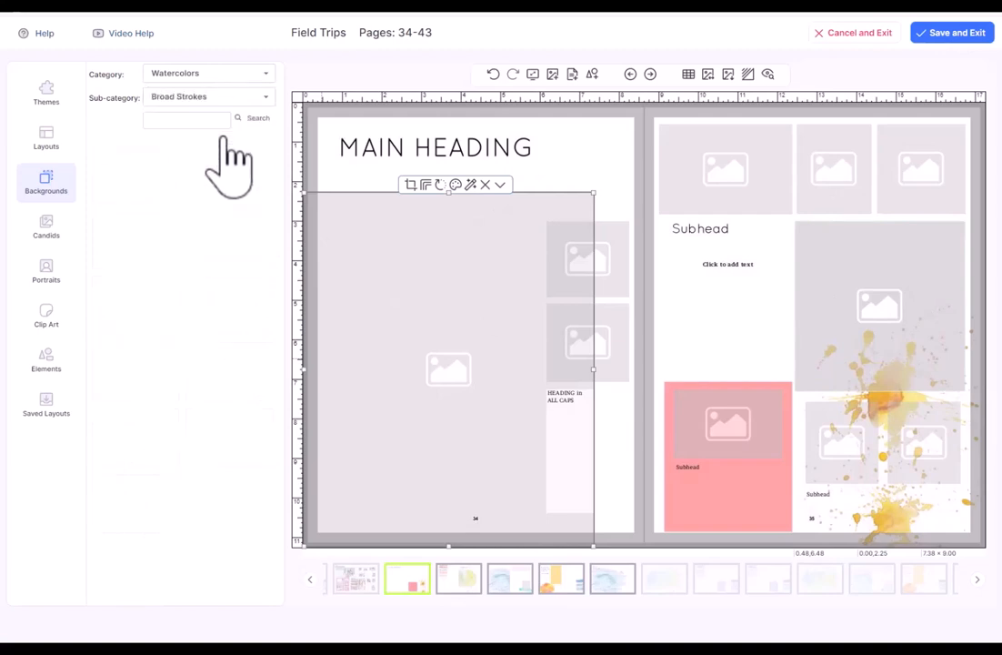
left_click(195, 97)
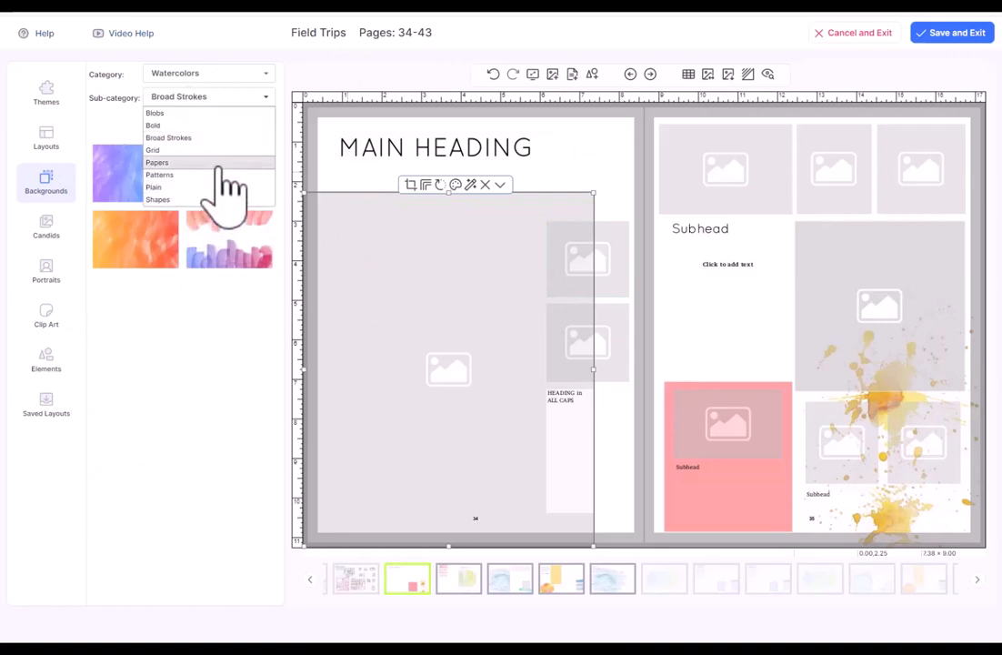
left_click(157, 162)
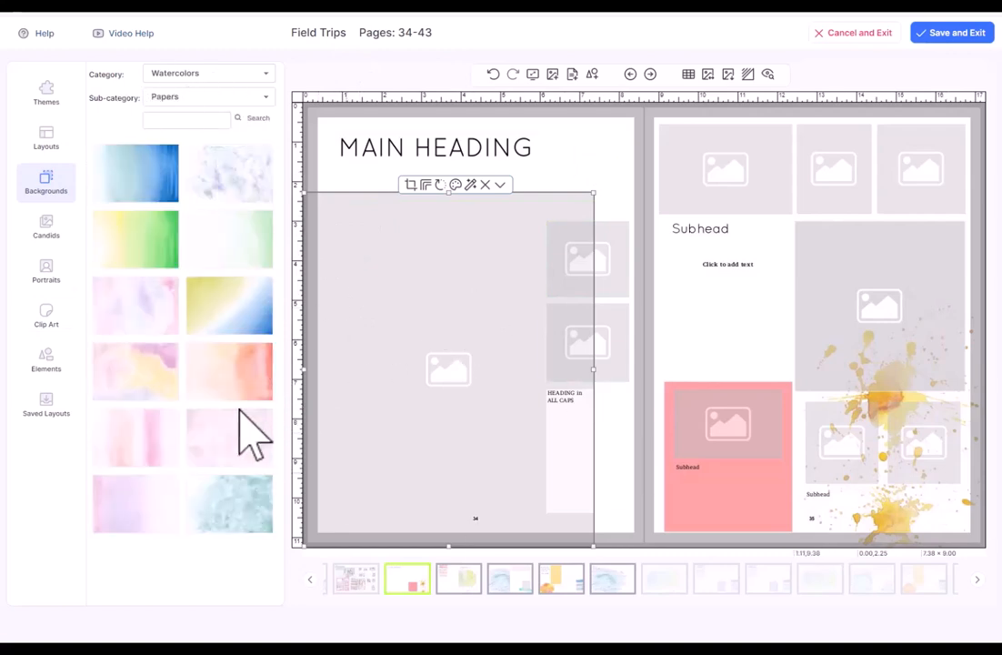
left_click_drag(218, 262, 702, 320)
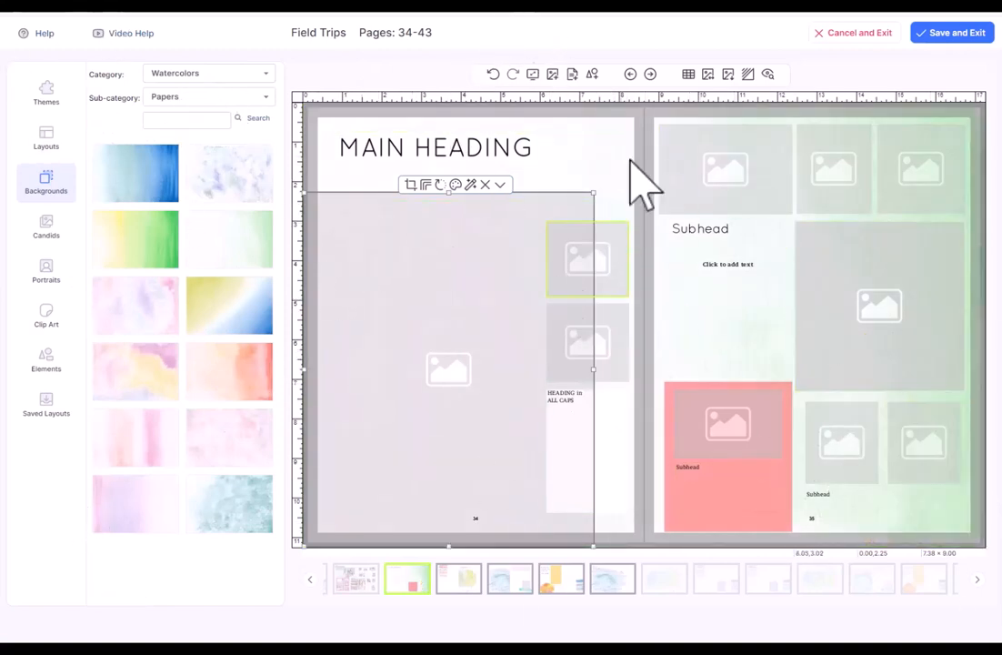
left_click(493, 74)
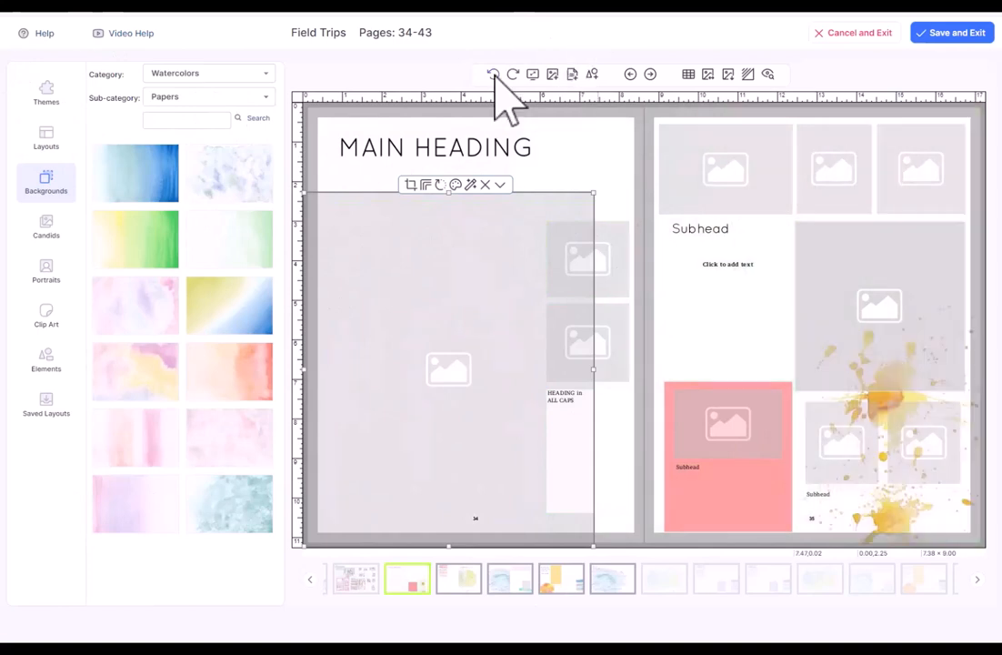
Browse the candid photos in the Academics, Community and Portraits folders, and return to the Field Trips folder
left_click(47, 241)
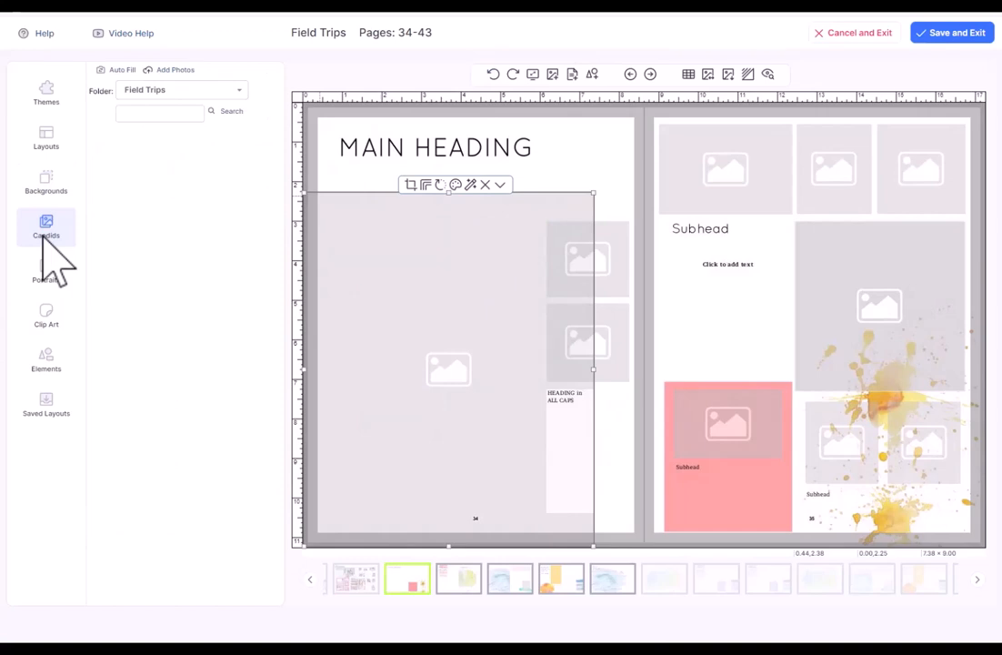
left_click(217, 92)
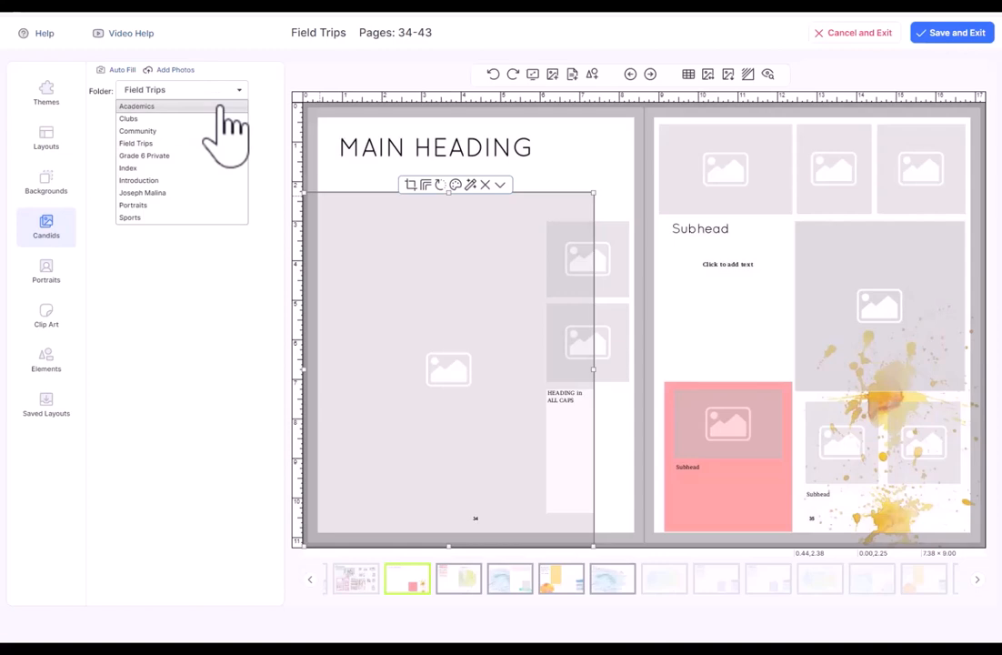
left_click(220, 107)
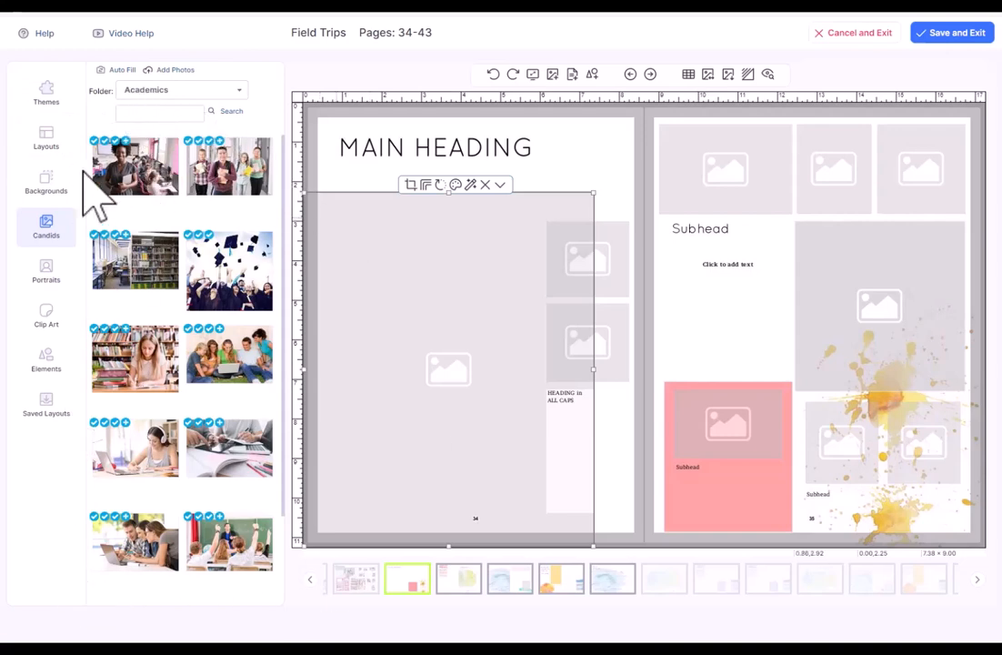
left_click(203, 89)
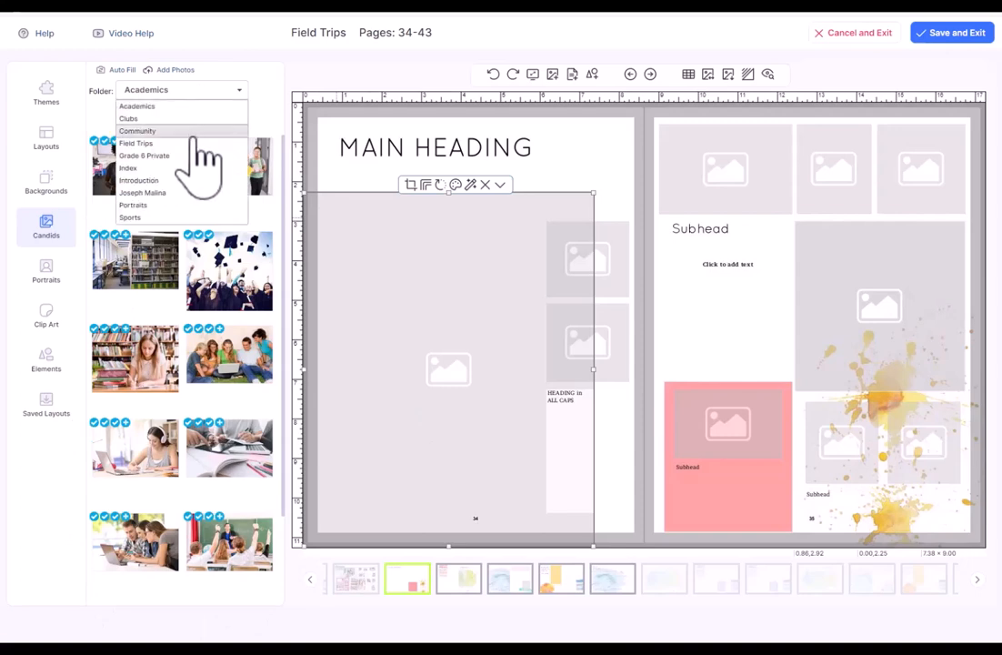
left_click(192, 130)
left_click(209, 94)
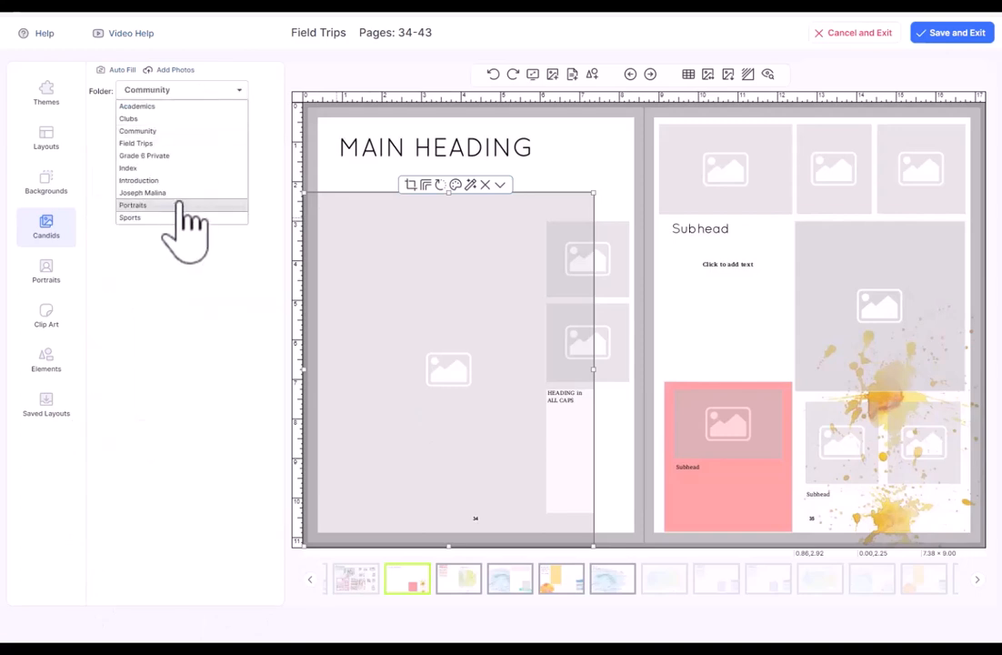
left_click(179, 203)
left_click(207, 95)
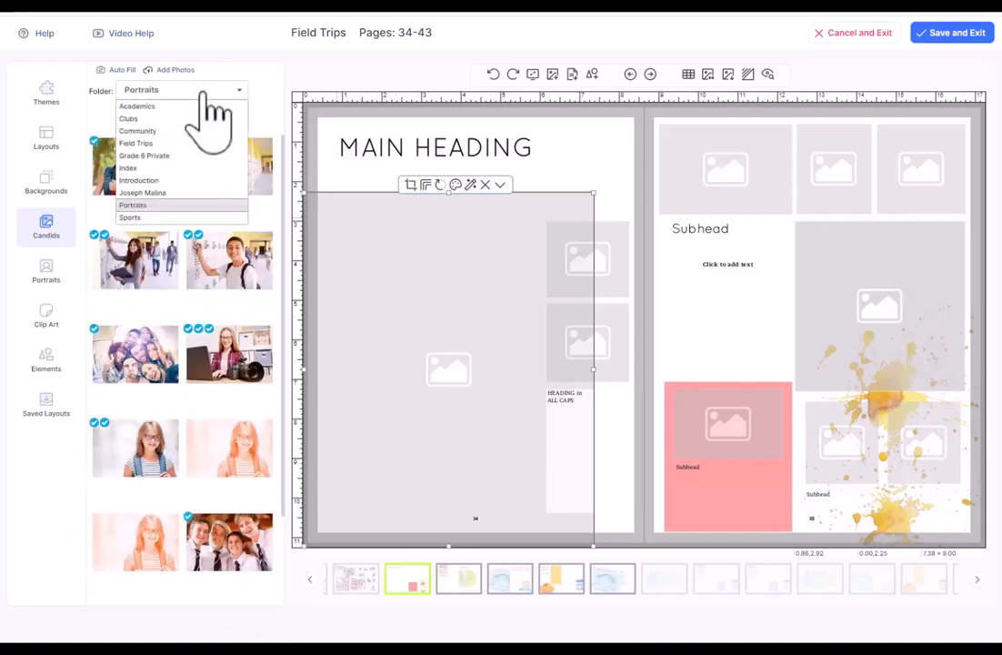
left_click(179, 144)
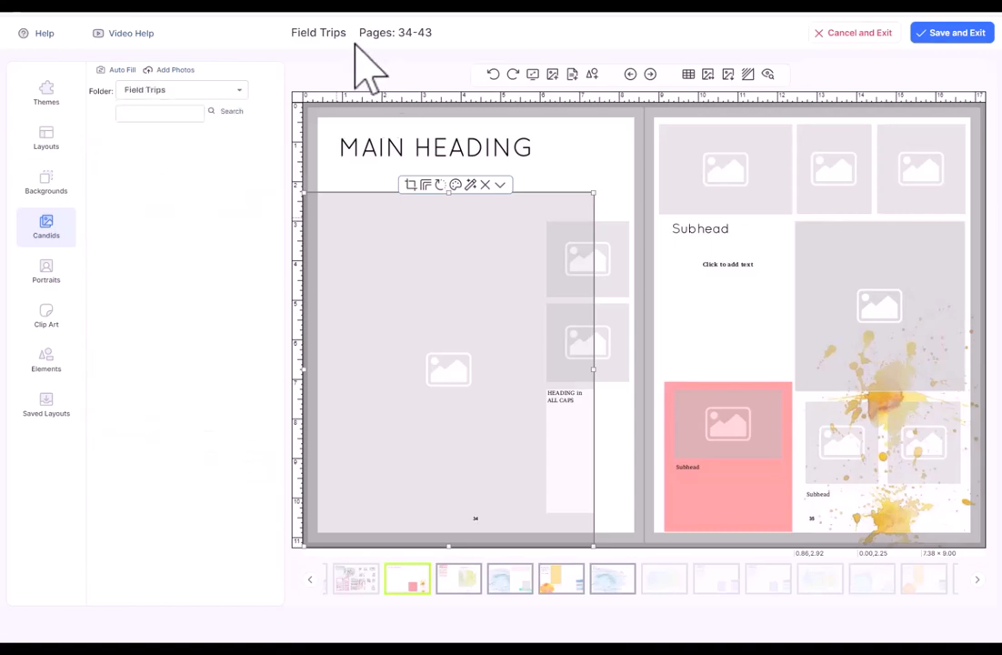
Upload all photos from the computer's 2023 Yearbook folder into the Field Trips candids folder, and decline uploading more
left_click(176, 70)
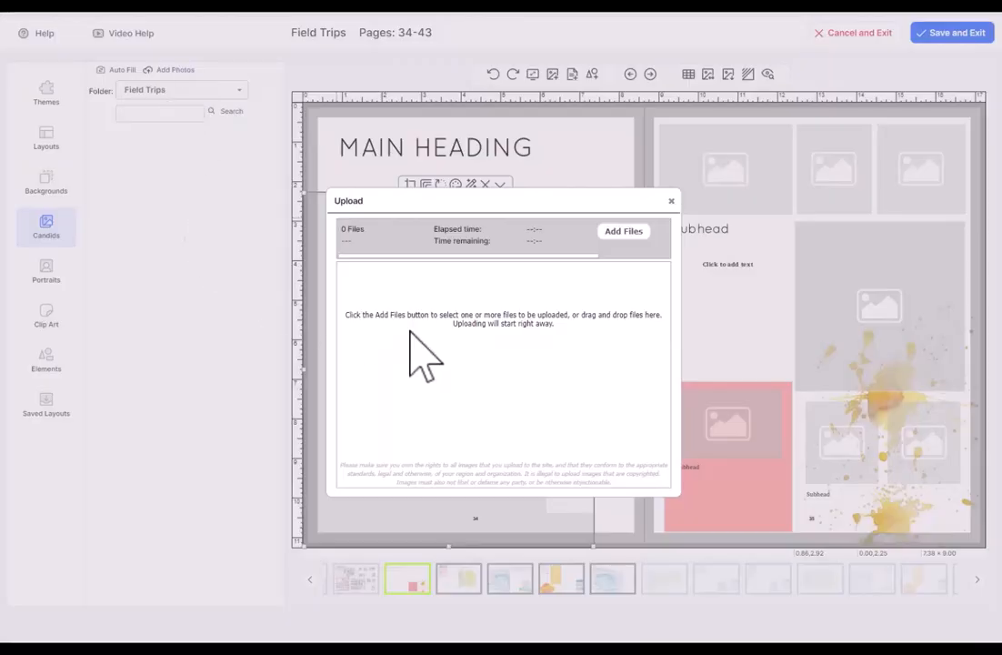
left_click(624, 231)
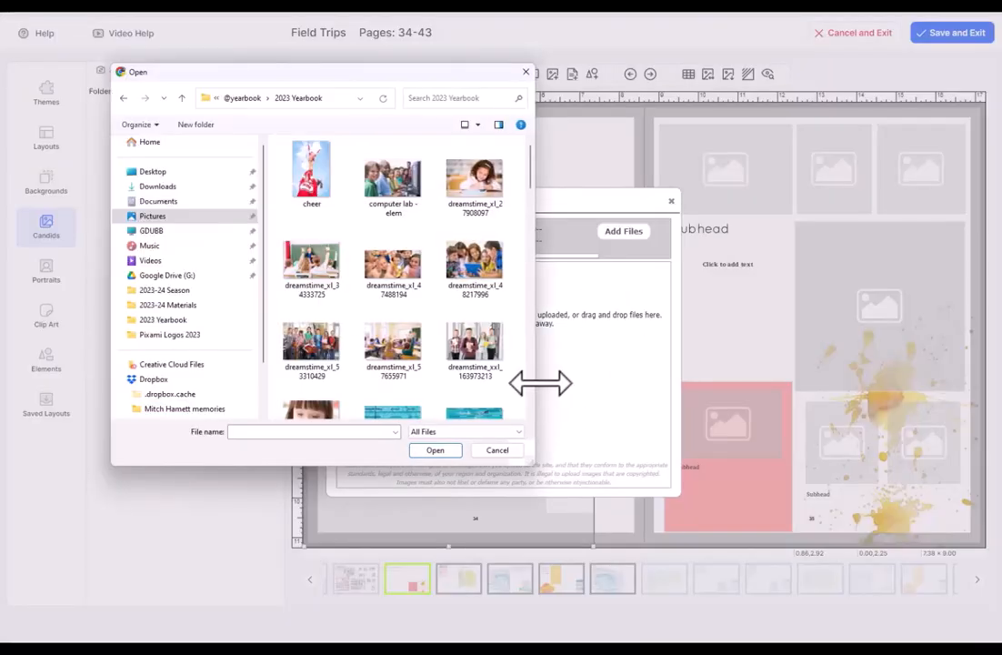
left_click_drag(541, 383, 795, 383)
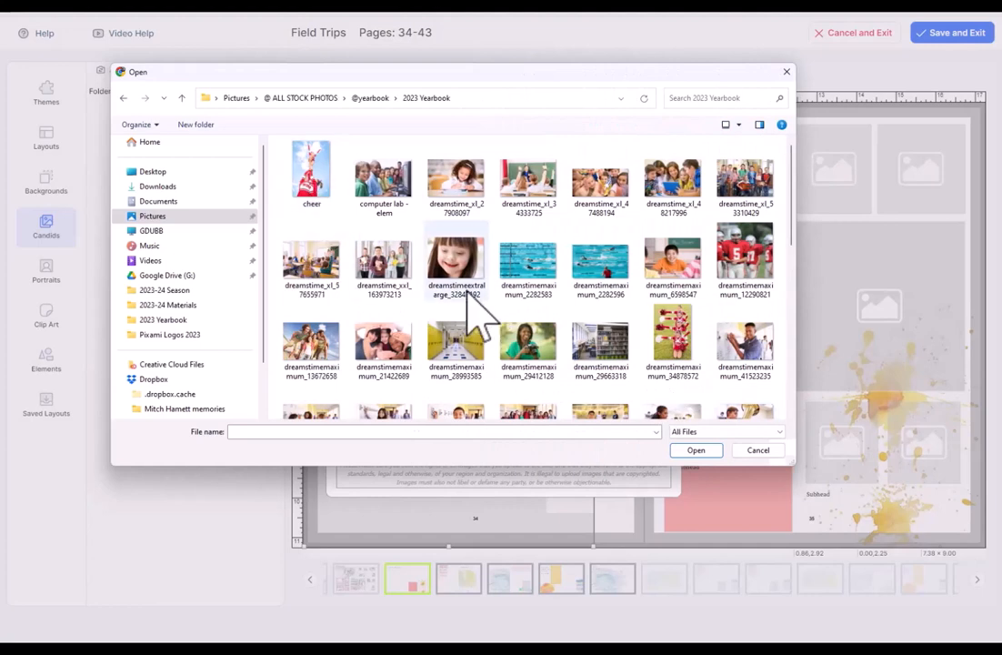
key("ctrl+a")
left_click(696, 451)
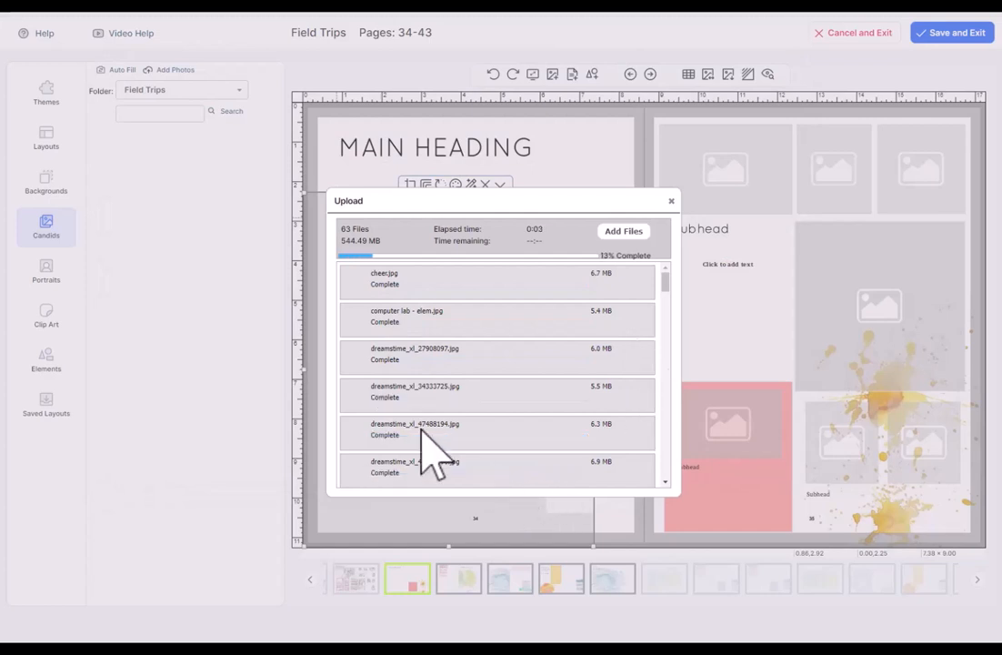
scroll(564, 369, "down", 3)
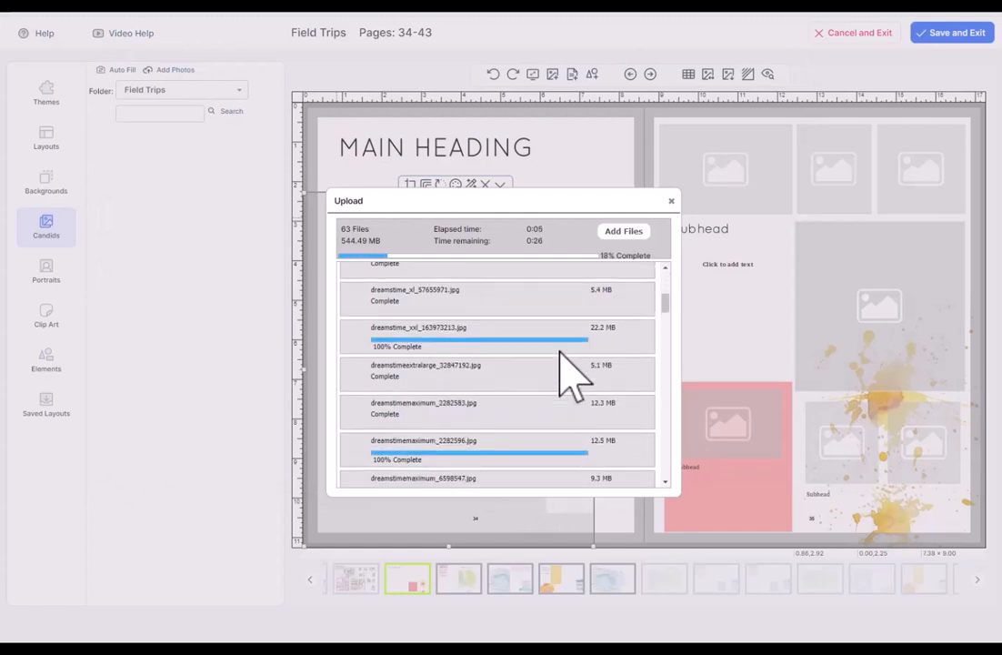
scroll(564, 369, "down", 5)
scroll(492, 375, "down", 5)
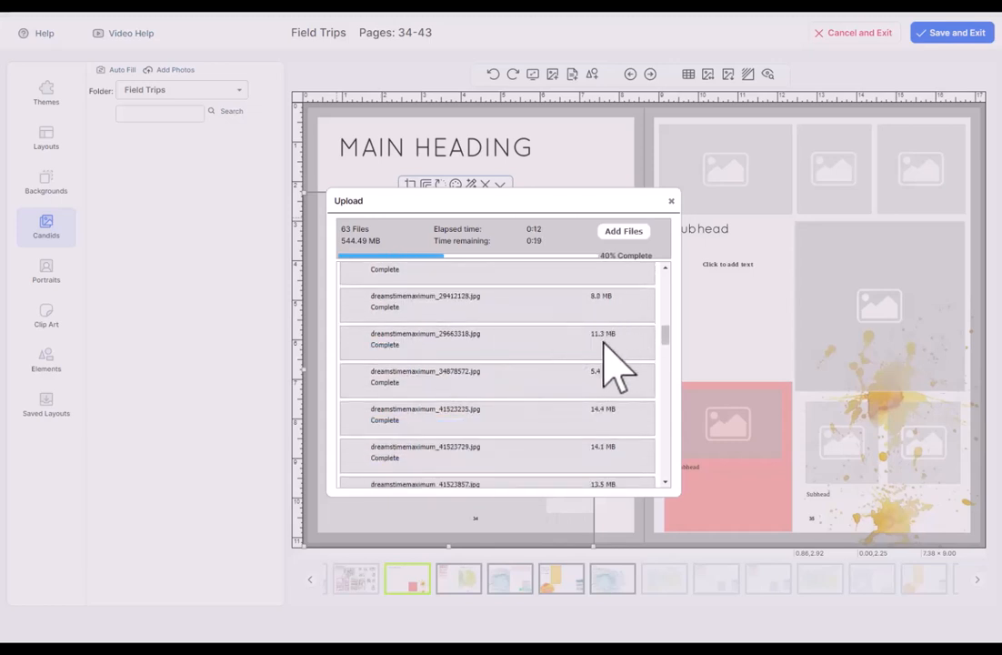
scroll(450, 393, "down", 3)
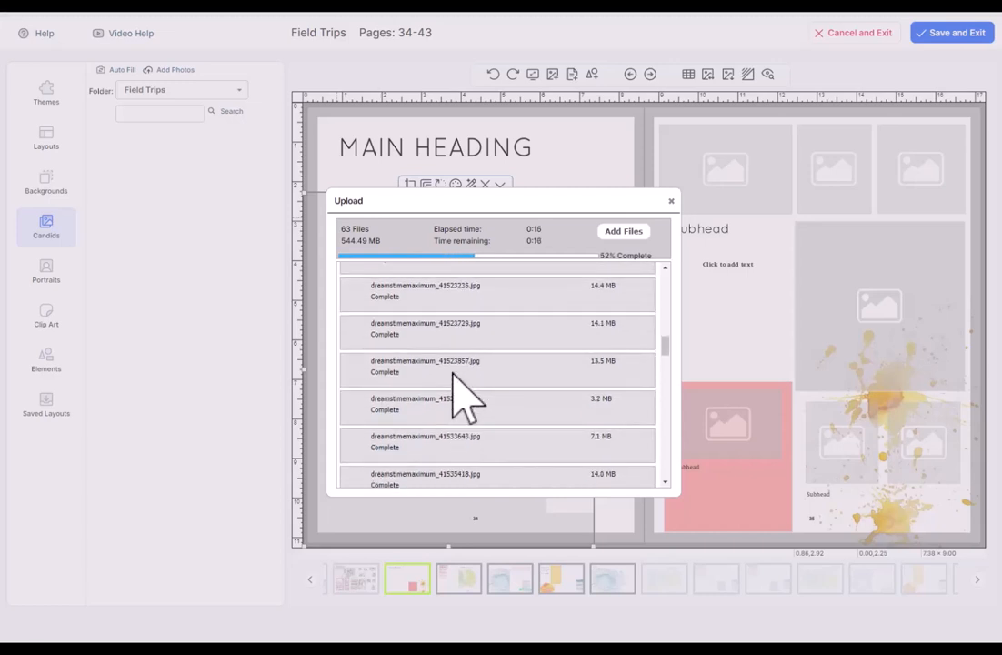
scroll(463, 396, "down", 8)
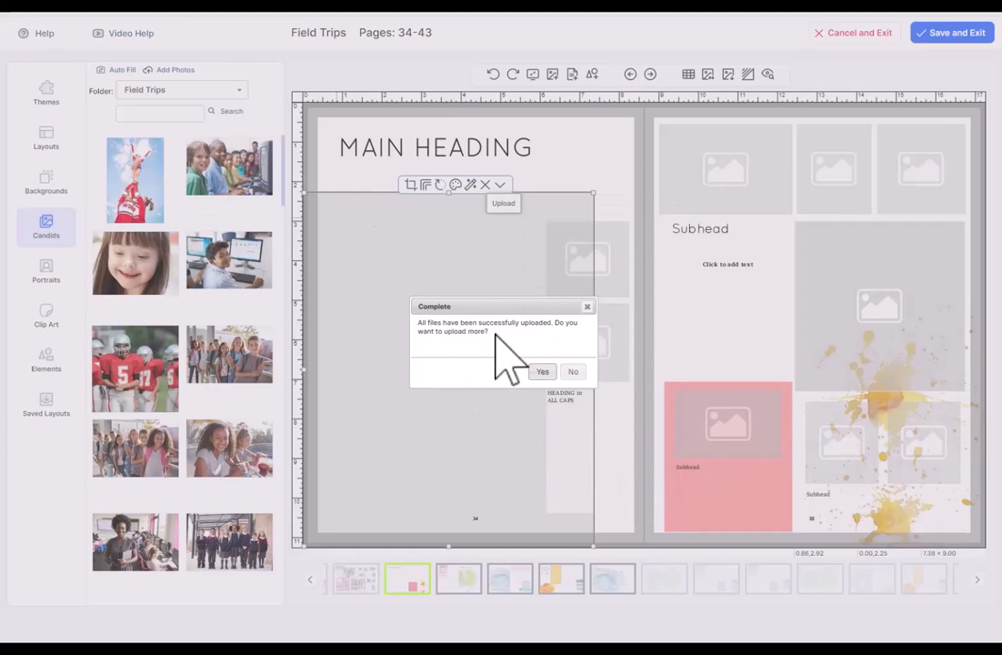
left_click(574, 372)
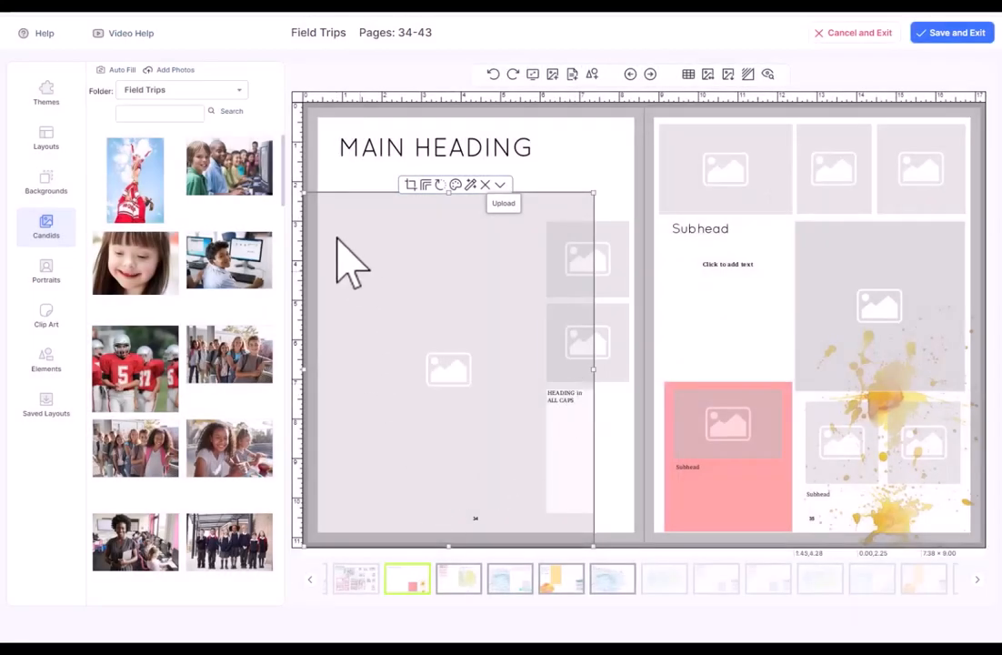
Fill page 34's large frame with the football players photo and its two small frames with the student group and two-girls photos
left_click_drag(285, 198, 337, 134)
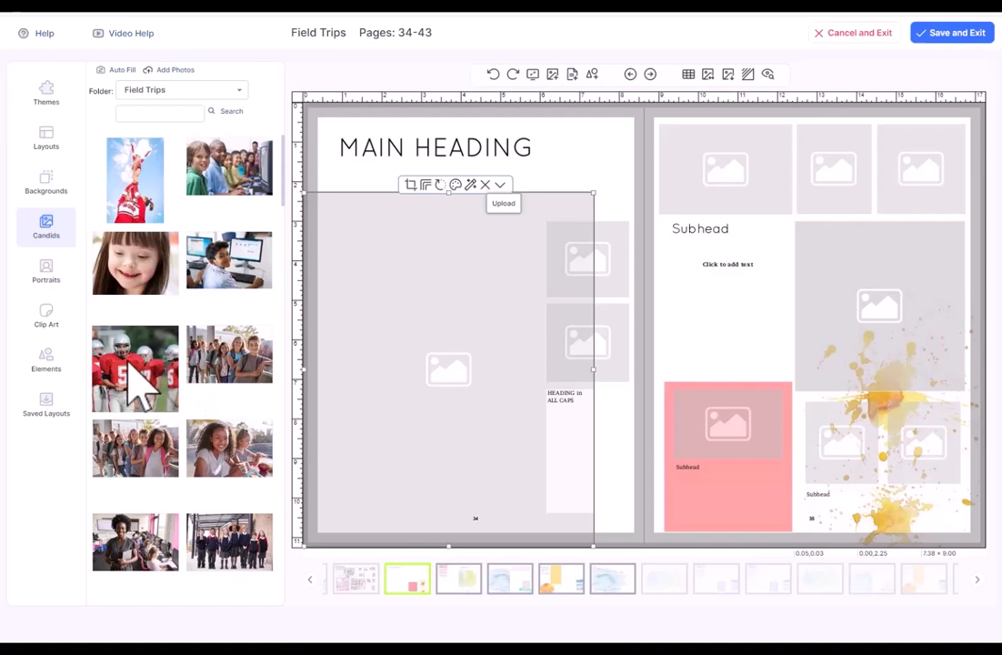
left_click_drag(128, 369, 351, 336)
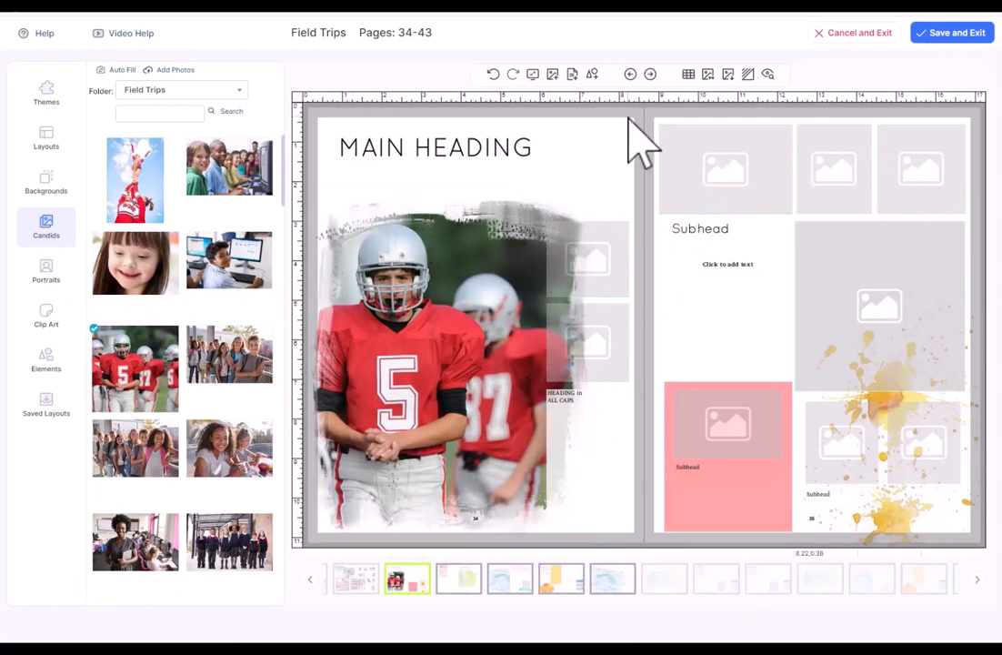
left_click_drag(208, 375, 582, 271)
left_click_drag(234, 458, 591, 364)
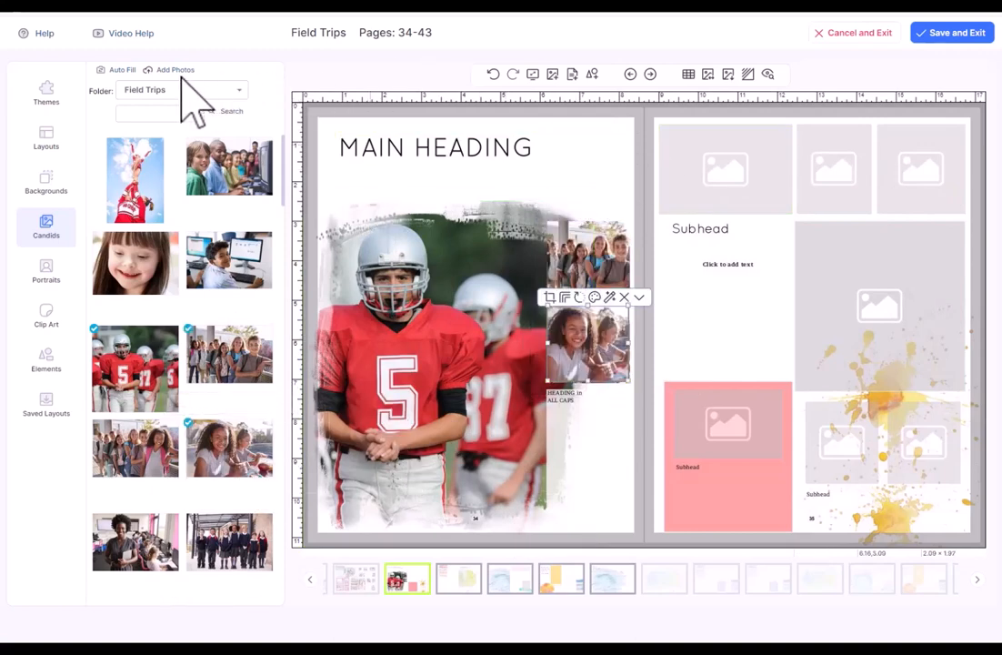
Auto-fill the photo frames with the Field Trips candids, replacing the existing photos
left_click(118, 70)
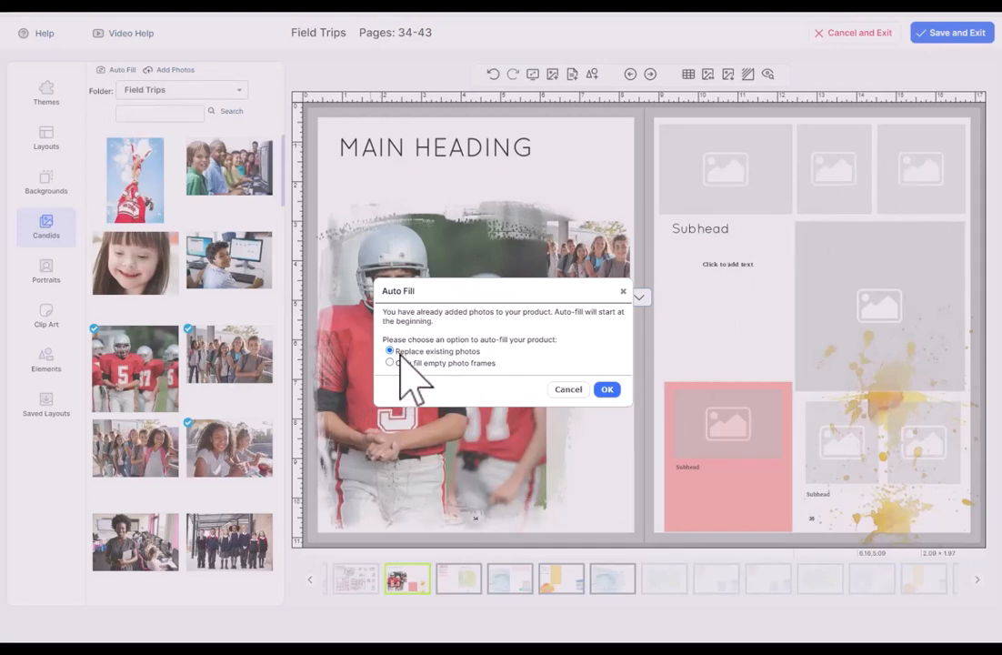
left_click(607, 389)
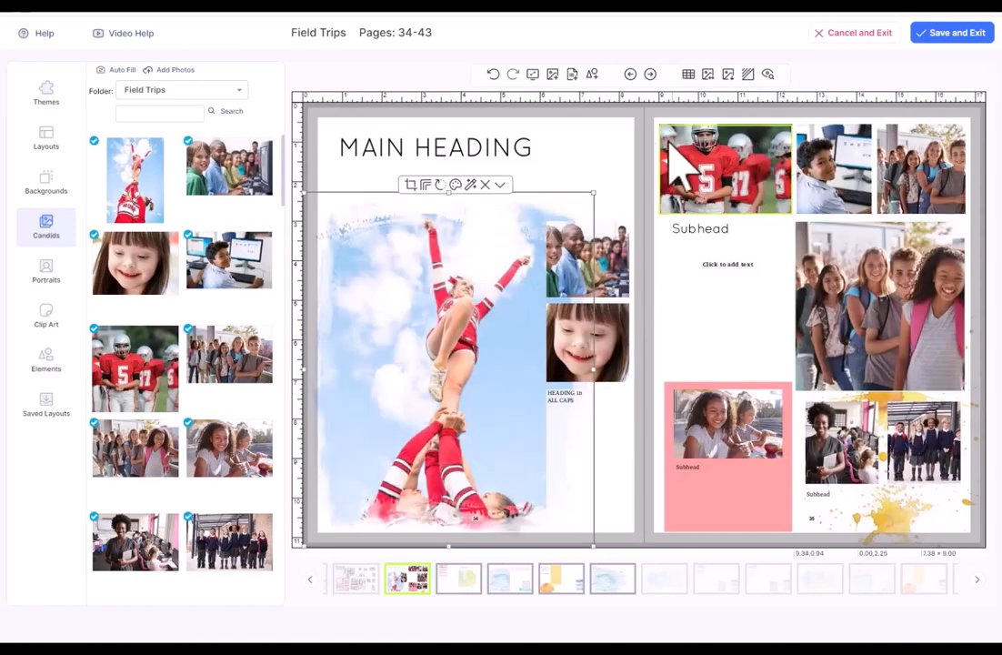
left_click(615, 164)
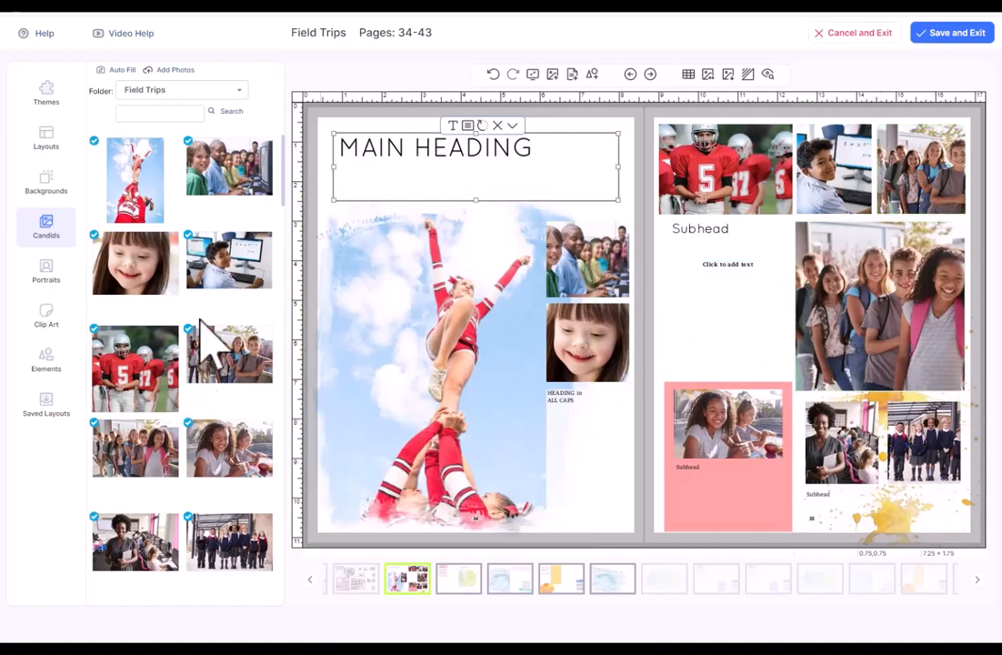
Replace the large cheerleader photo on page 34 with the candid of two girls eating outdoors
scroll(211, 347, "down", 1)
scroll(211, 346, "down", 1)
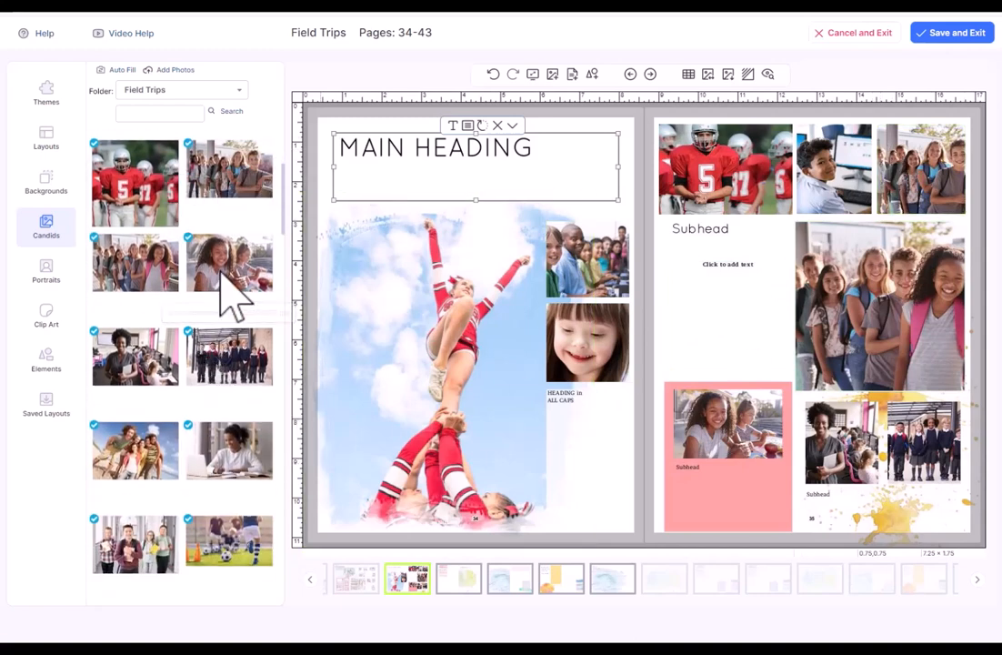
left_click_drag(219, 271, 397, 314)
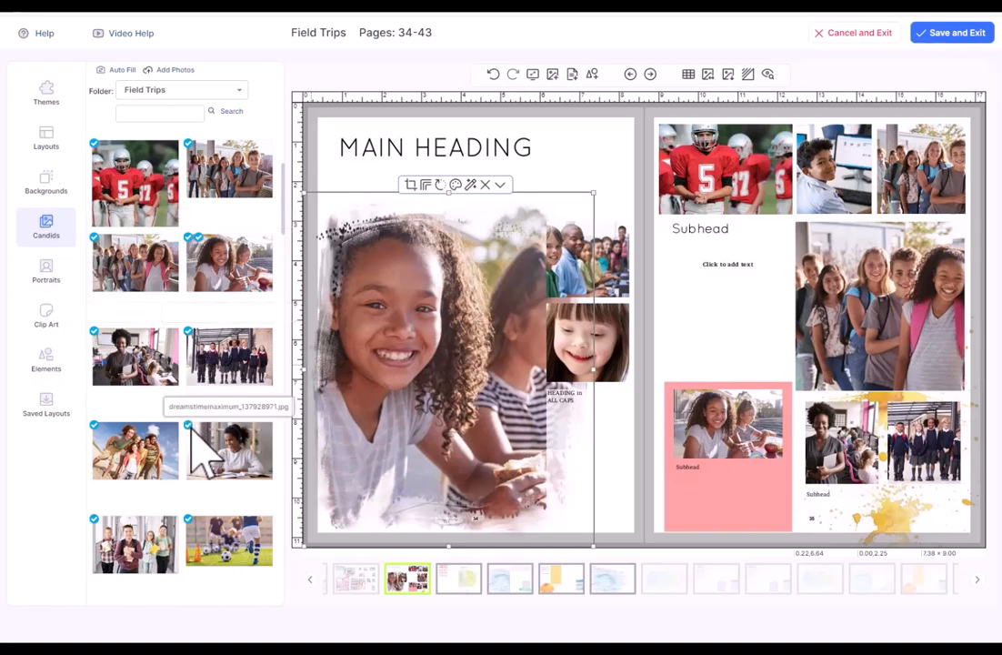
scroll(195, 434, "down", 3)
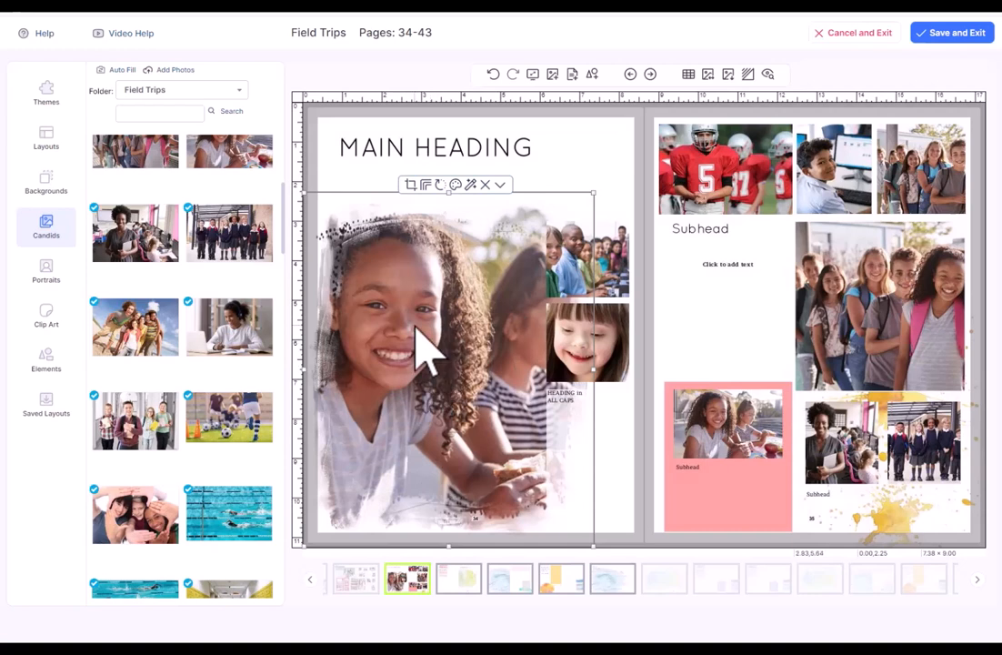
Crop the large photo on page 34 tighter around the smiling curly-haired girl, then undo and redo the crop
left_click(411, 184)
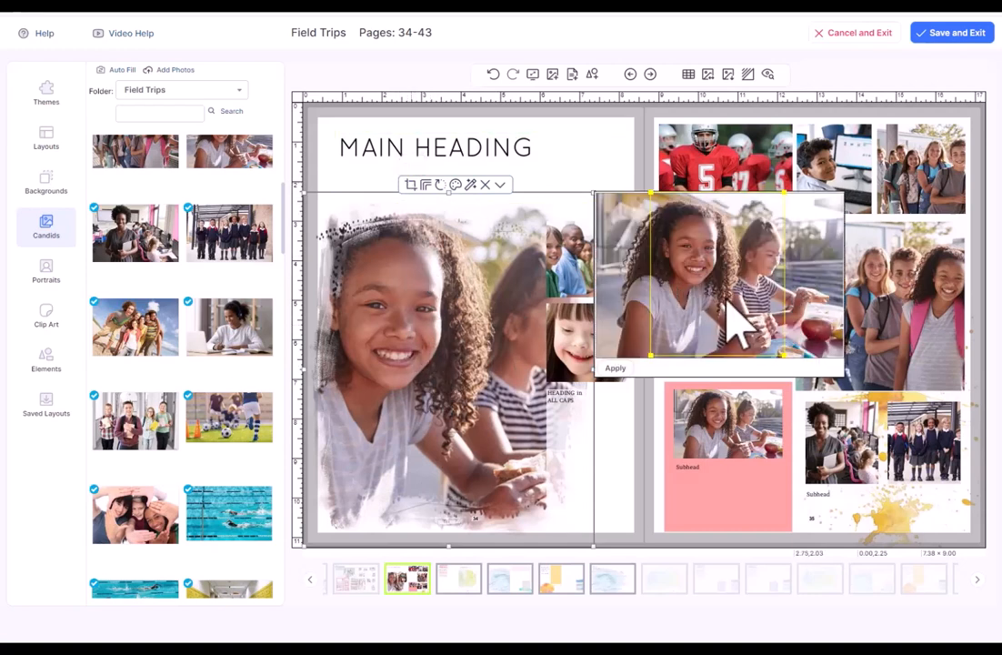
left_click_drag(728, 302, 702, 300)
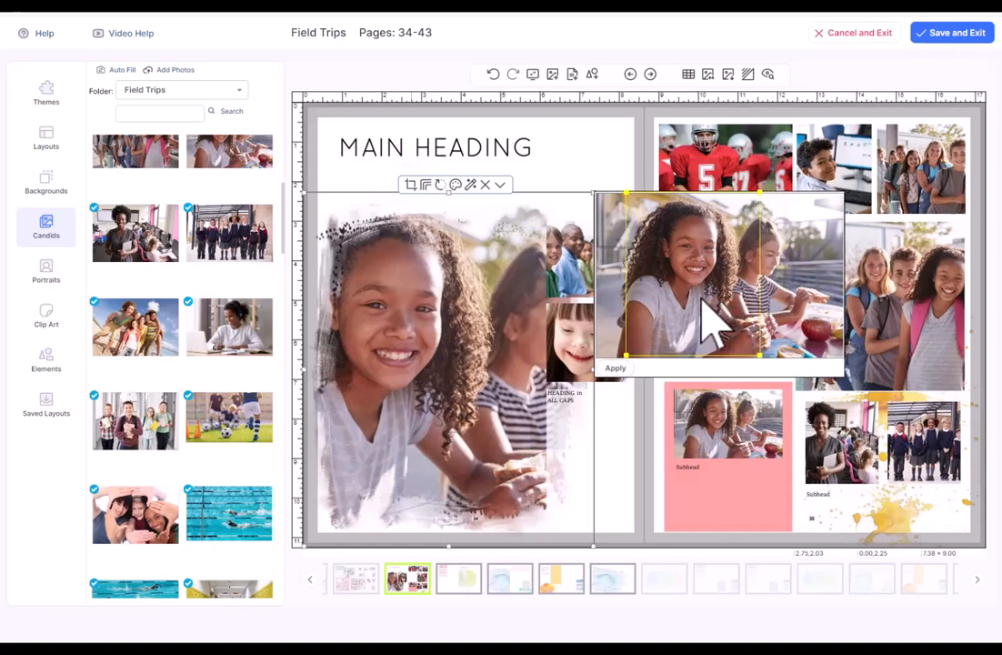
mouse_move(759, 354)
left_mouse_down()
mouse_move(731, 331)
mouse_move(756, 347)
left_mouse_up()
left_click_drag(721, 293, 718, 296)
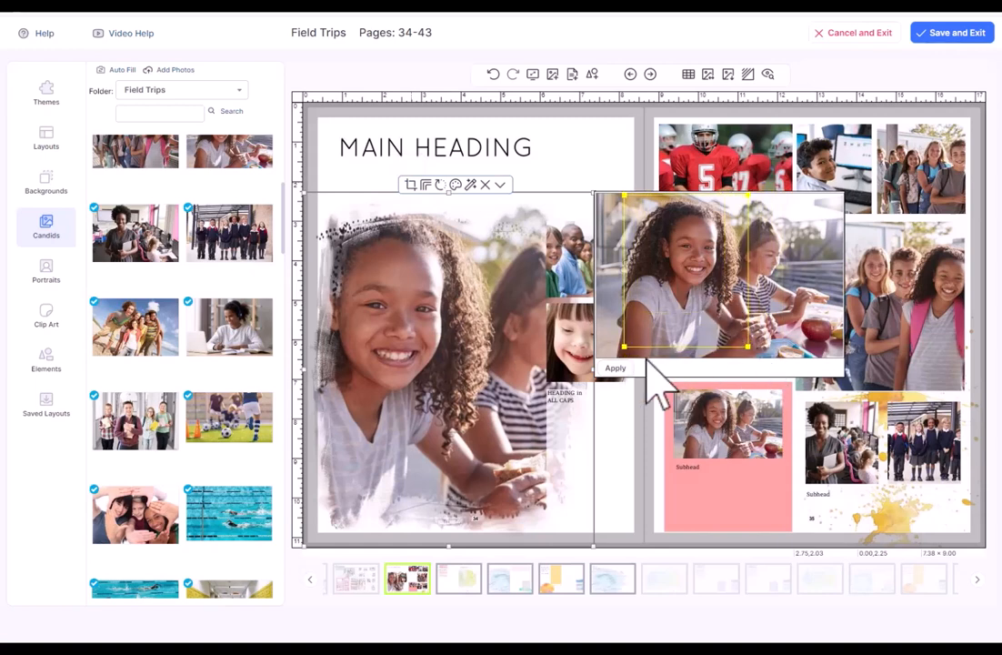
left_click(616, 369)
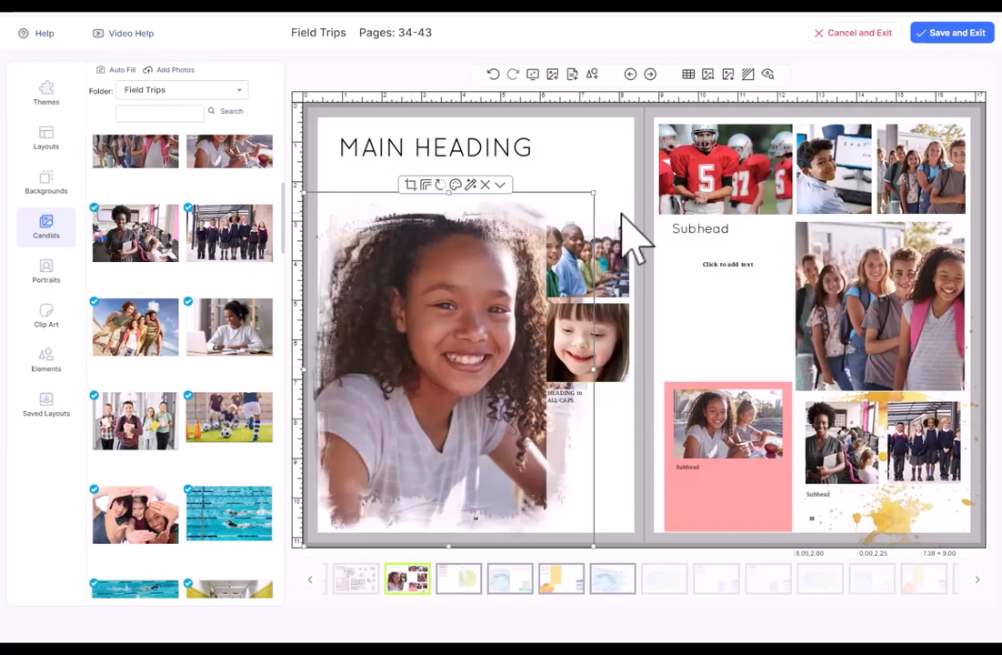
left_click(493, 76)
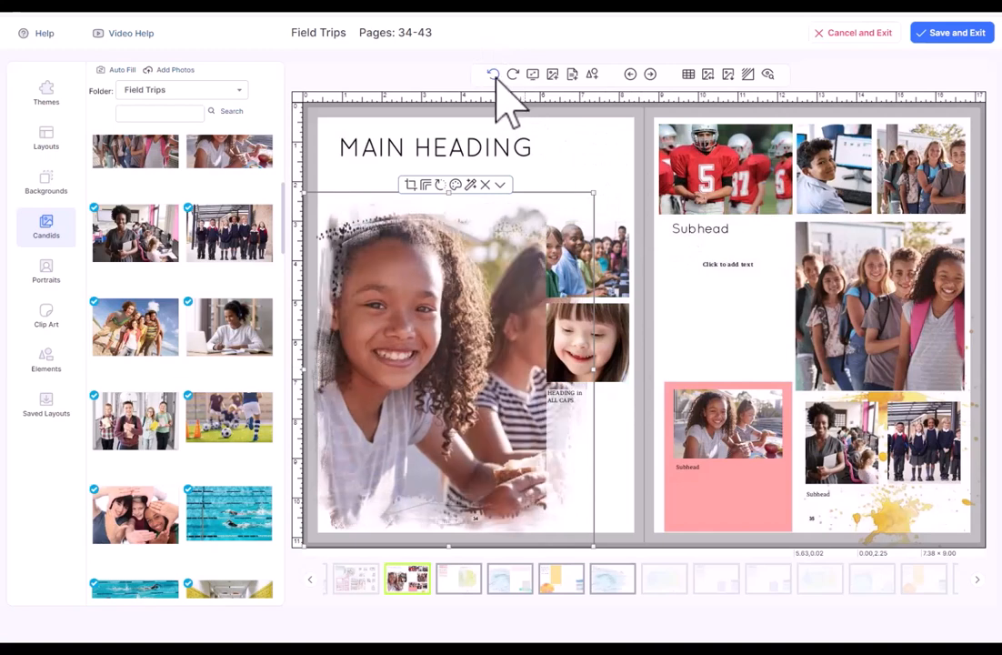
left_click(511, 76)
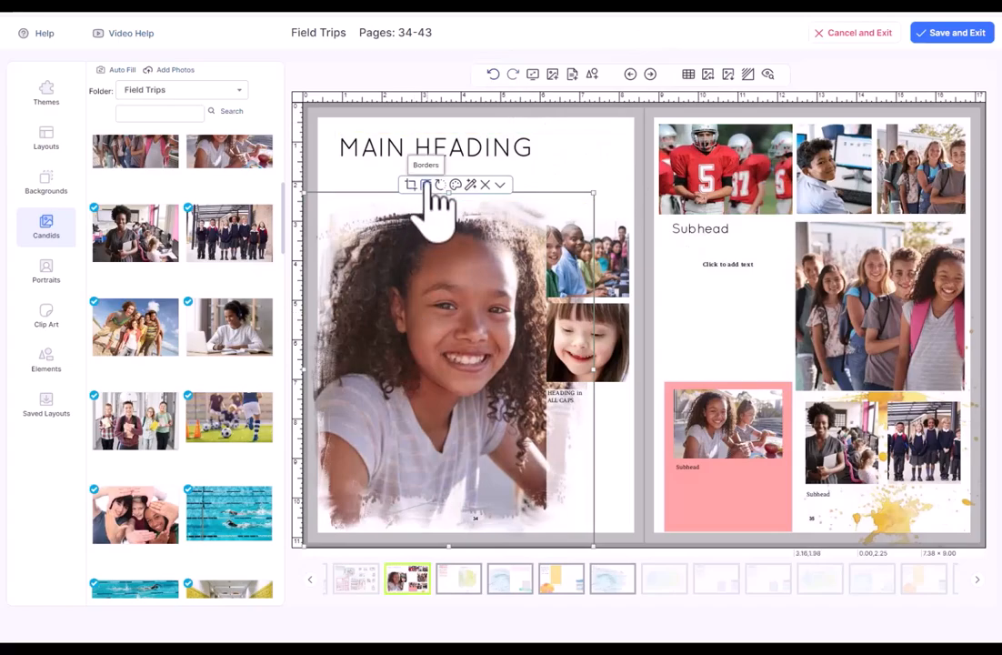
Try several Sketch edge effects on the large photo of the curly-haired girl on page 34
left_click(426, 184)
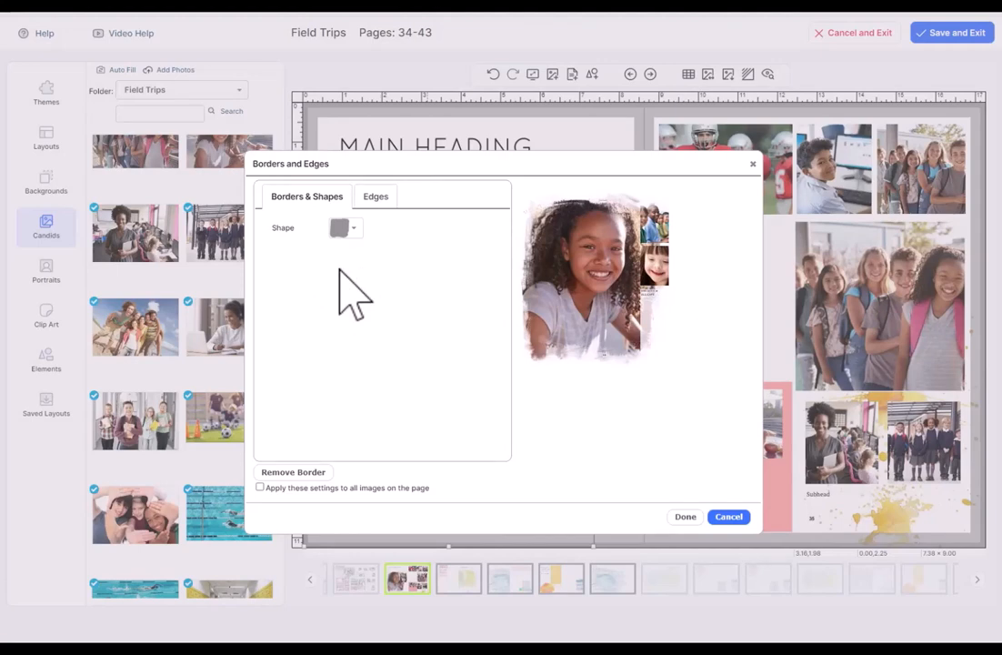
left_click(376, 198)
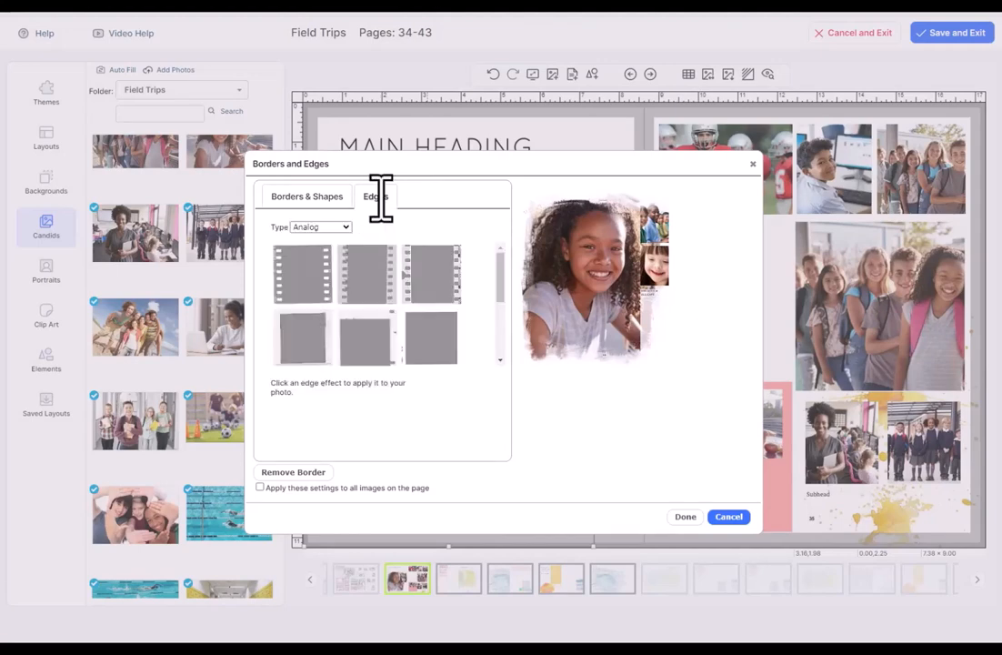
left_click(342, 229)
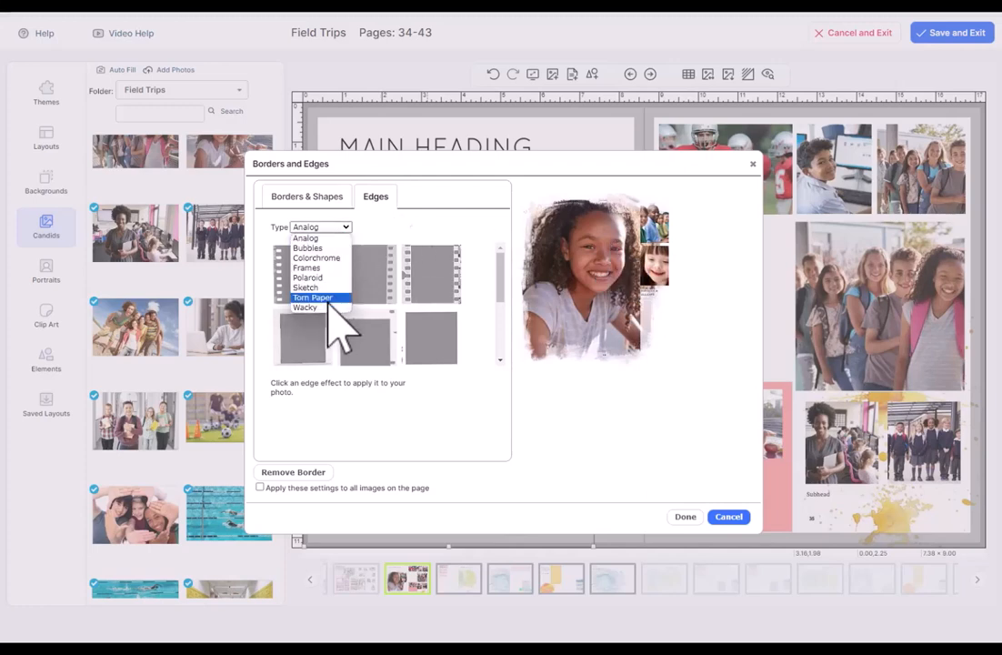
left_click(338, 288)
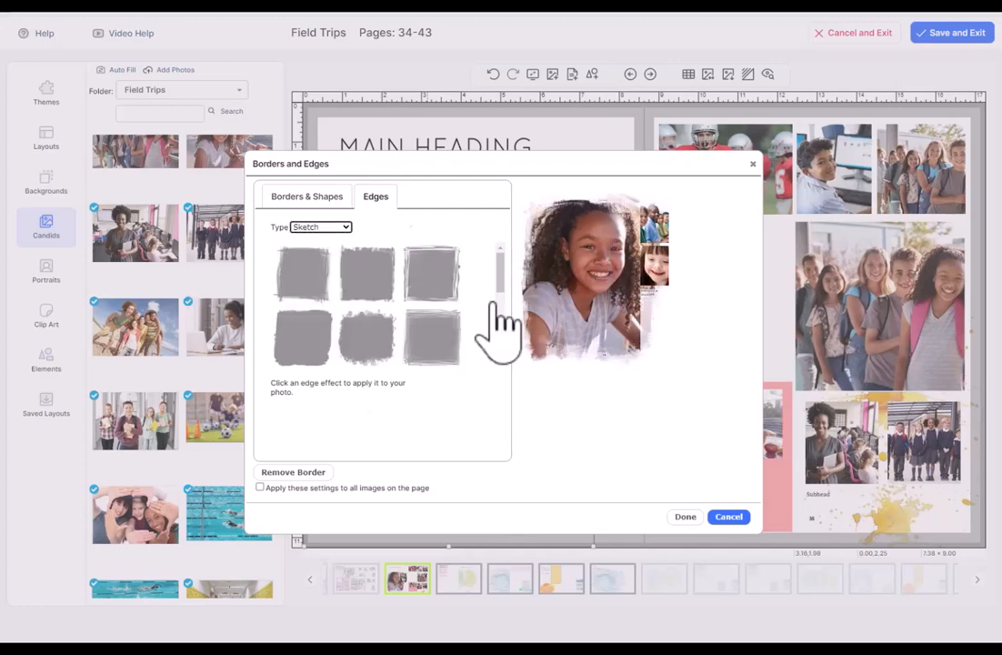
left_click(432, 293)
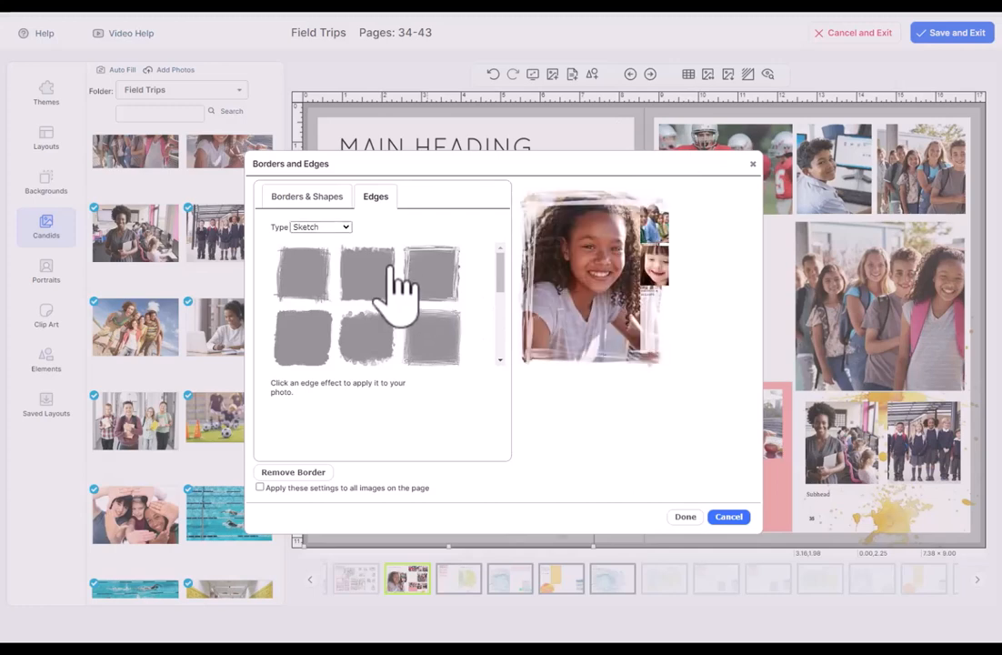
left_click(397, 272)
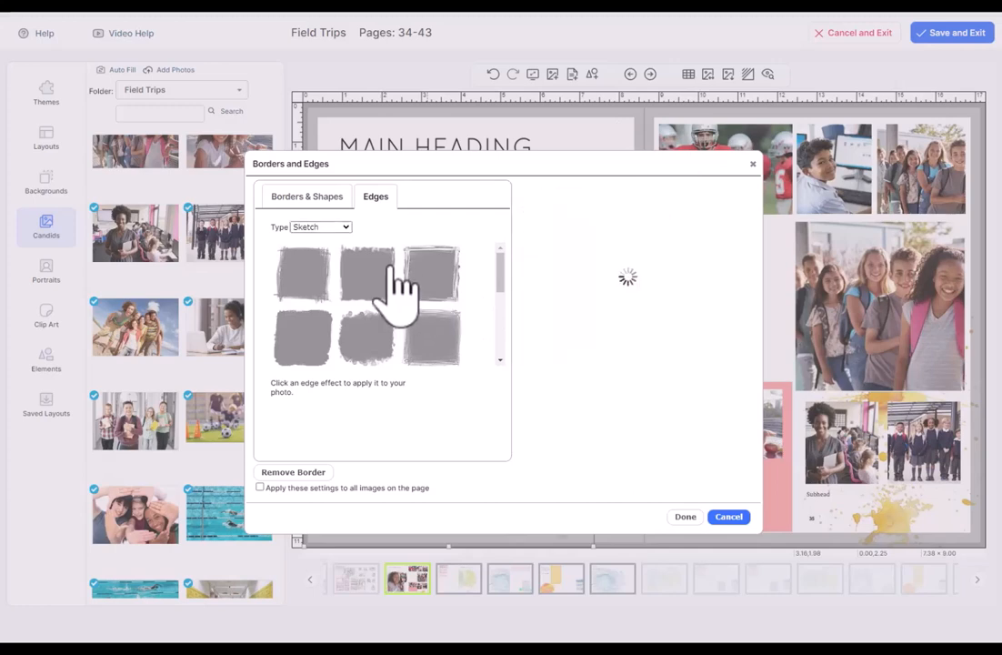
left_click(300, 275)
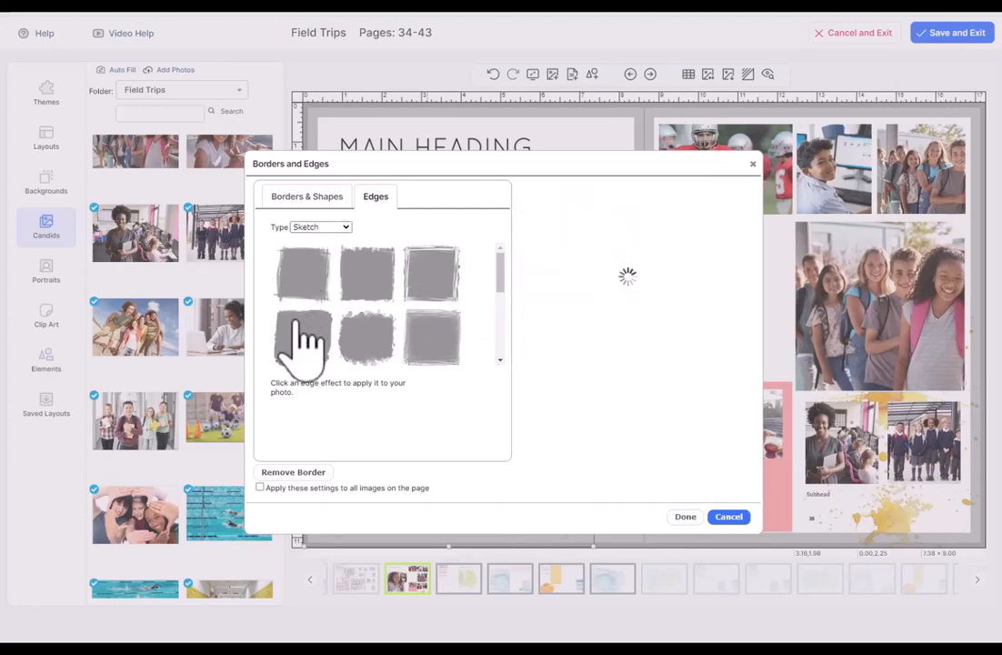
left_click(360, 328)
Try a speech-bubble edge from Bubbles and the tan Polaroid edge on the large photo
left_click(320, 227)
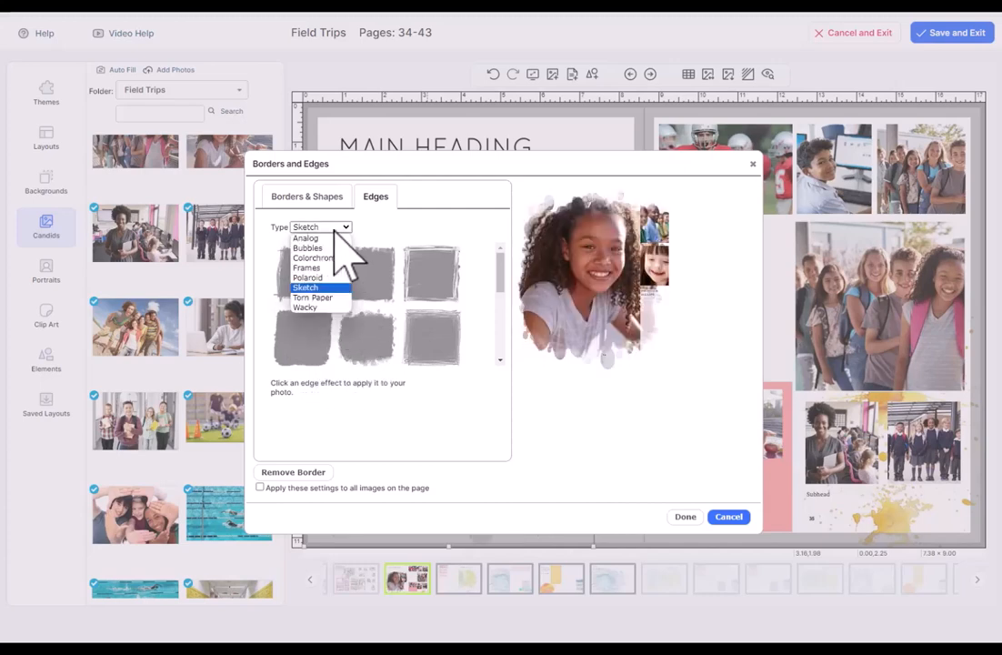
left_click(319, 240)
left_click(347, 264)
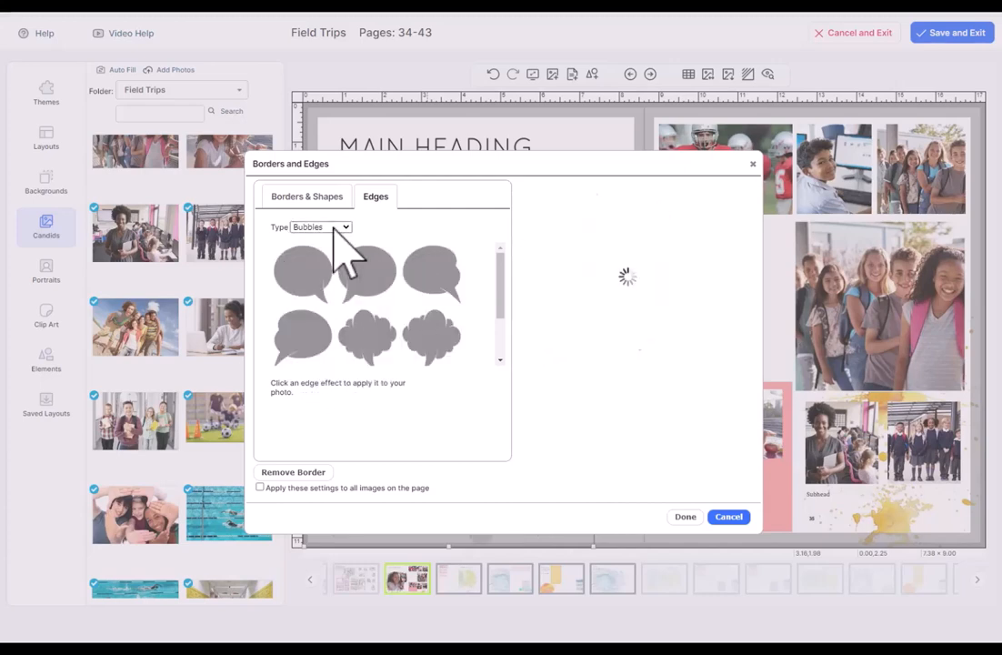
left_click(336, 228)
left_click(333, 278)
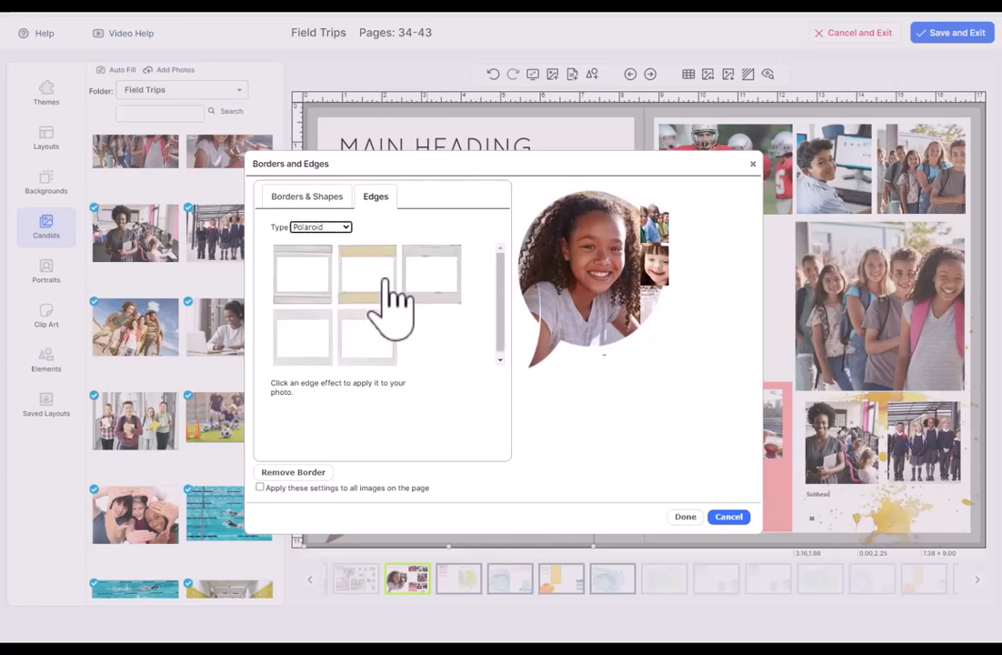
left_click(384, 287)
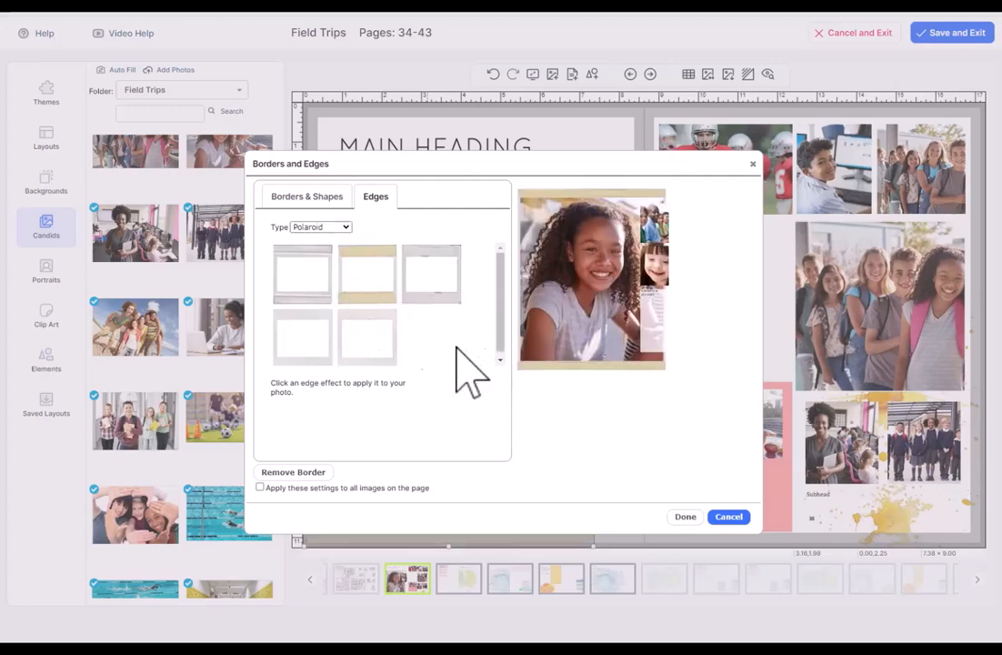
Try a Torn Paper edge and the dark and gold-cornered Wacky frames on the large photo
left_click(330, 226)
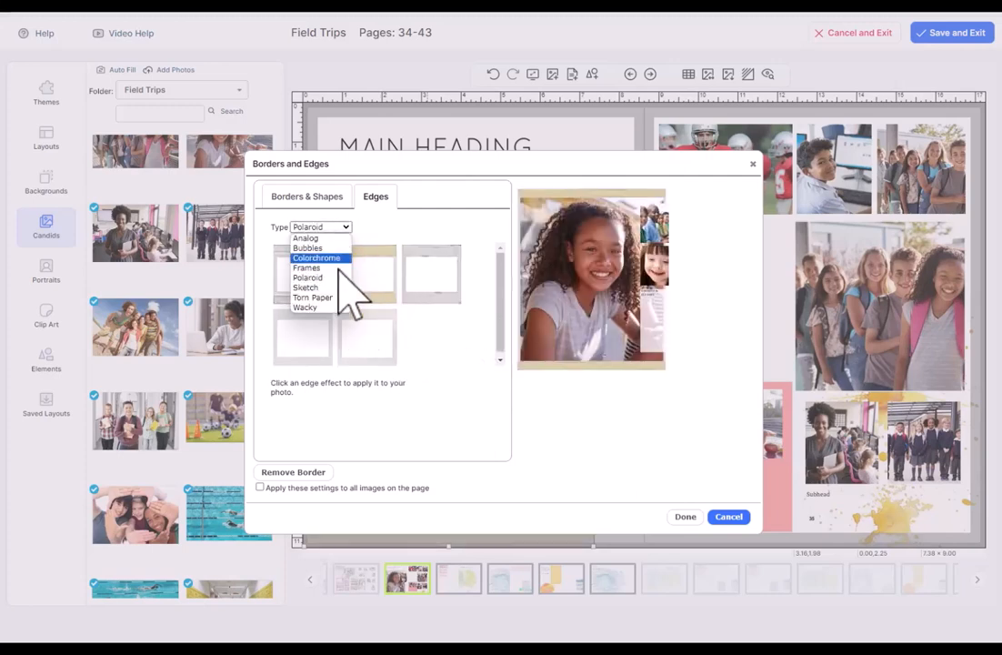
left_click(329, 297)
left_click(371, 295)
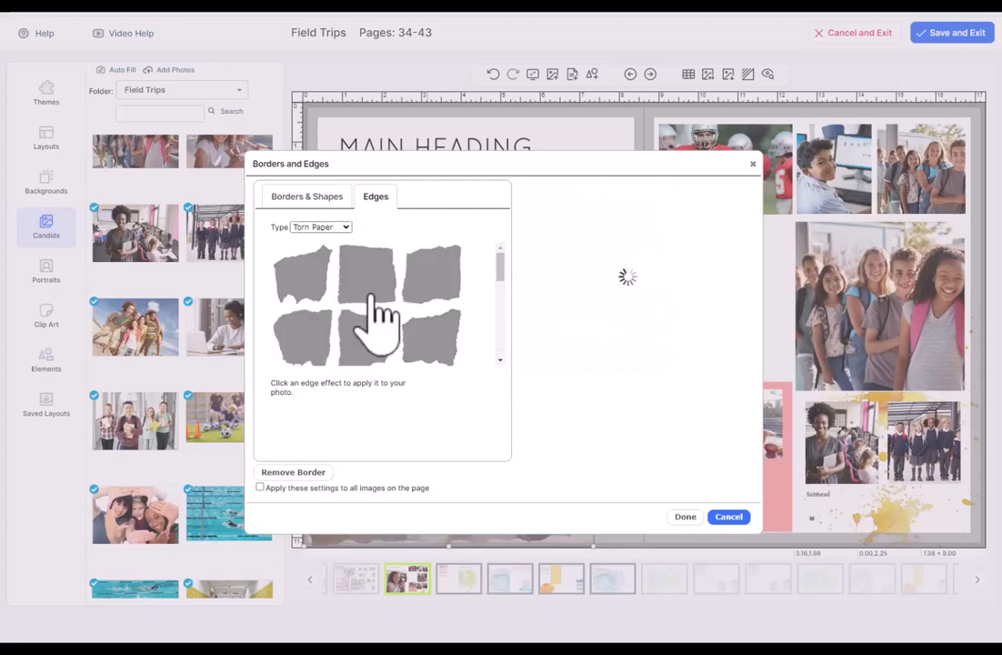
left_click(341, 227)
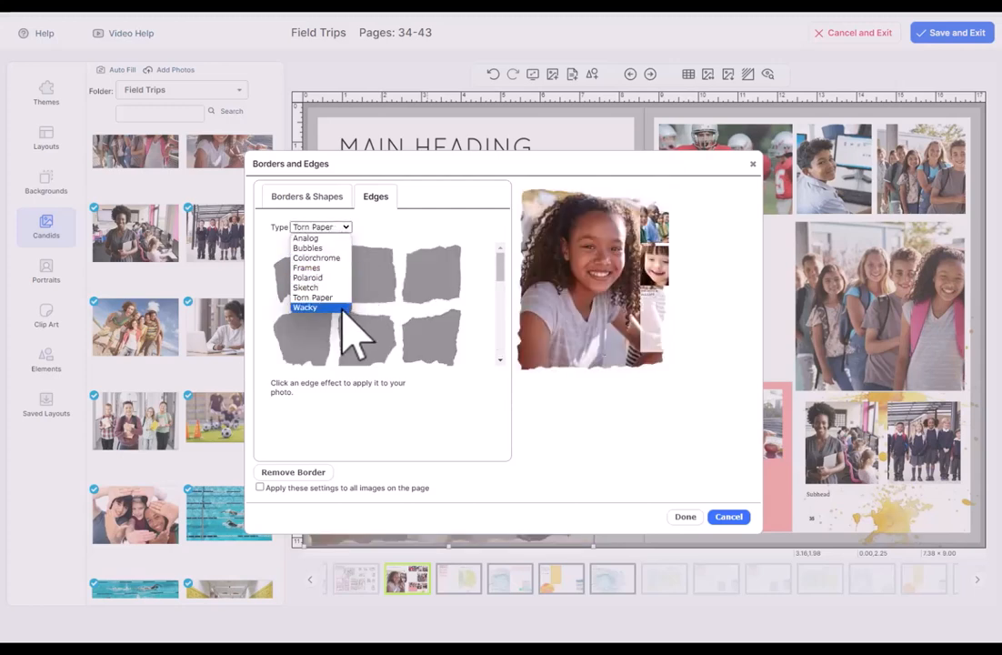
left_click(344, 309)
left_click(368, 275)
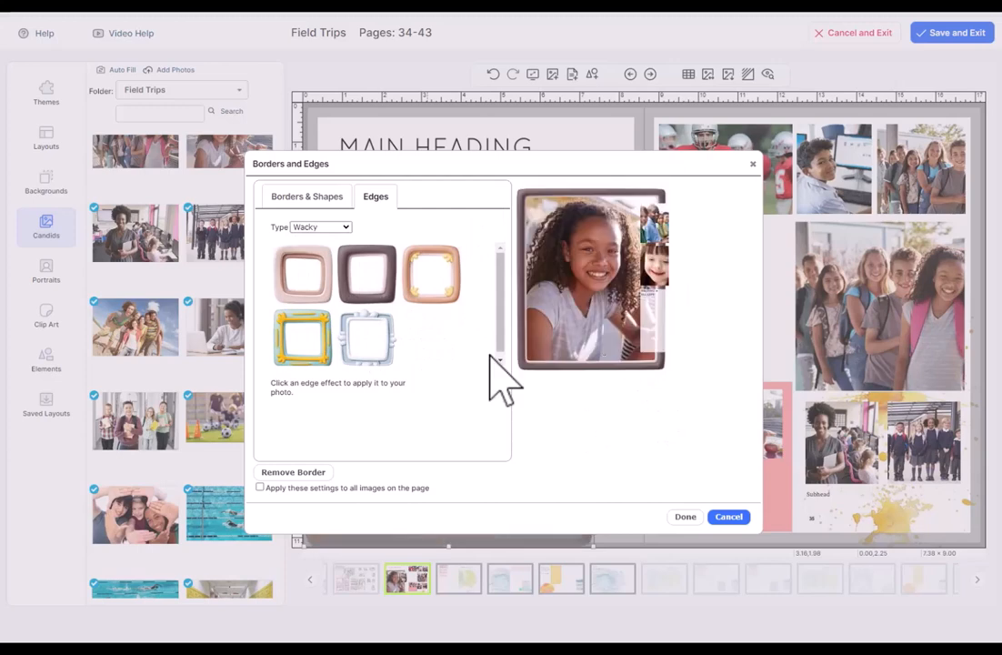
left_click(441, 293)
Apply the third Analog film-strip edge to all images on the spread, then undo it
left_click(320, 227)
left_click(344, 241)
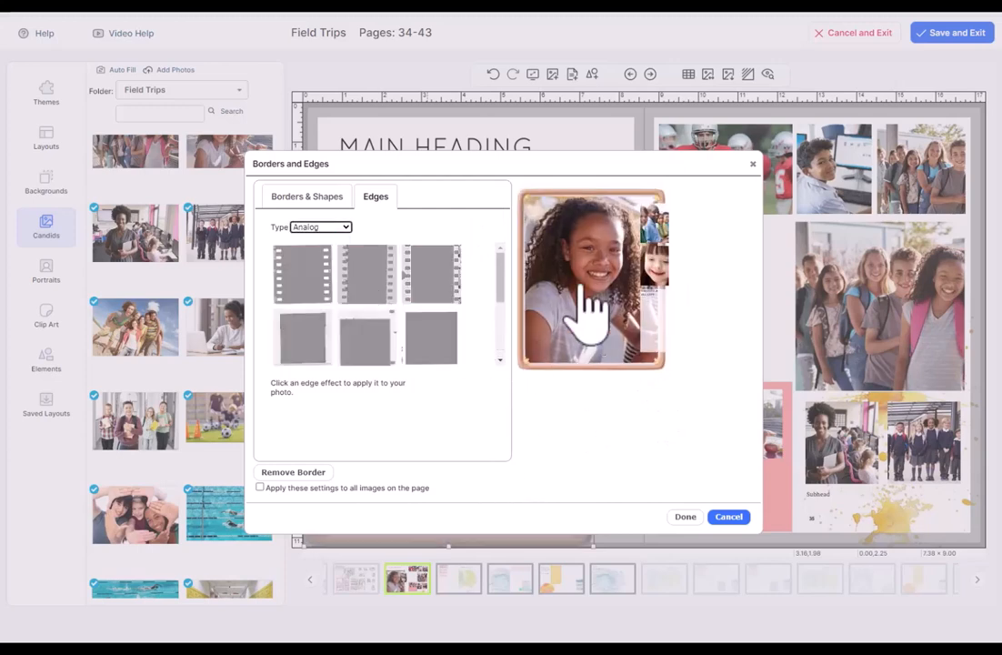
left_click(454, 273)
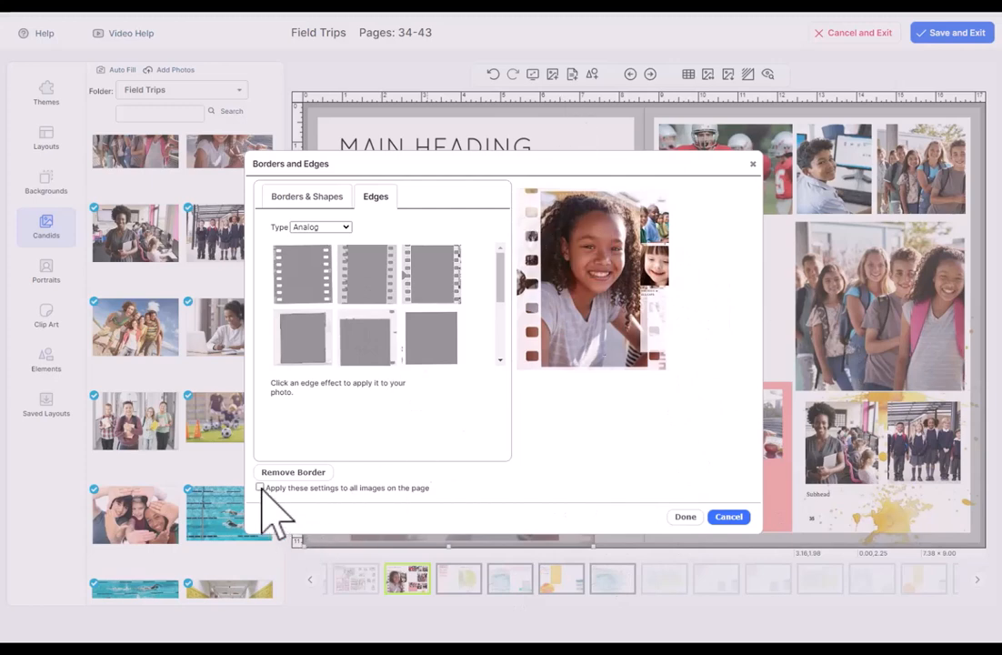
left_click(686, 517)
left_click(568, 138)
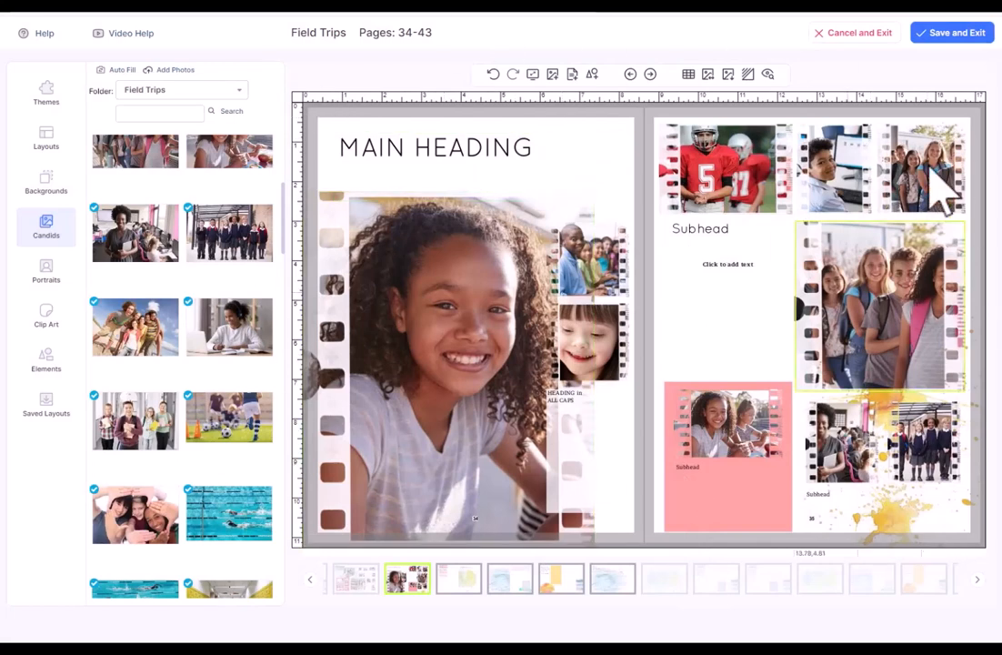
left_click(492, 74)
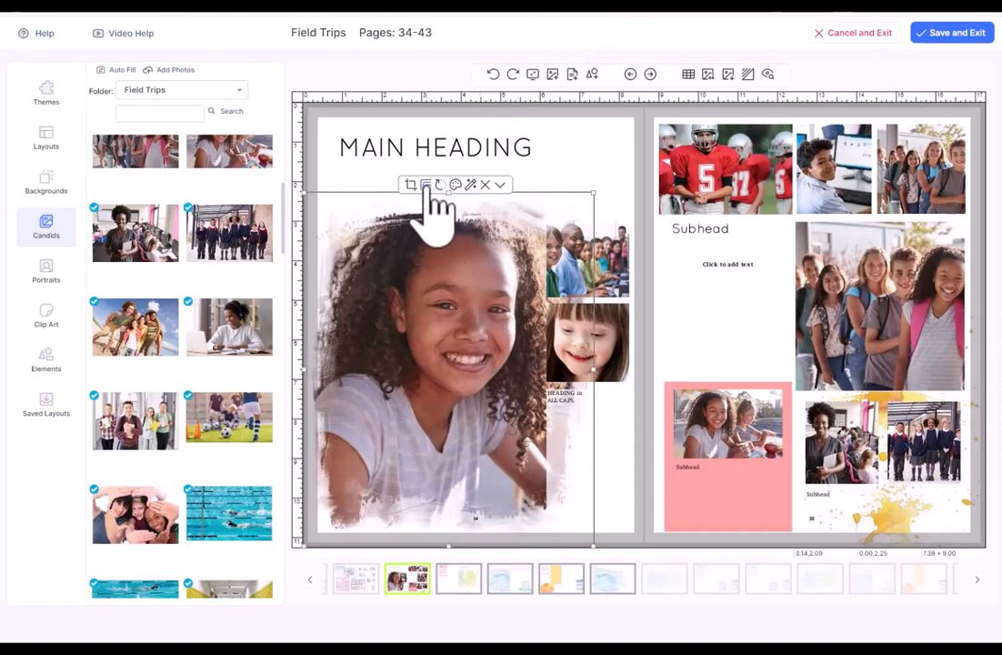
Replace the large page 34 photo's brushed edge with a plain rectangle shape, trying the circle and triangle shapes along the way
left_click(426, 186)
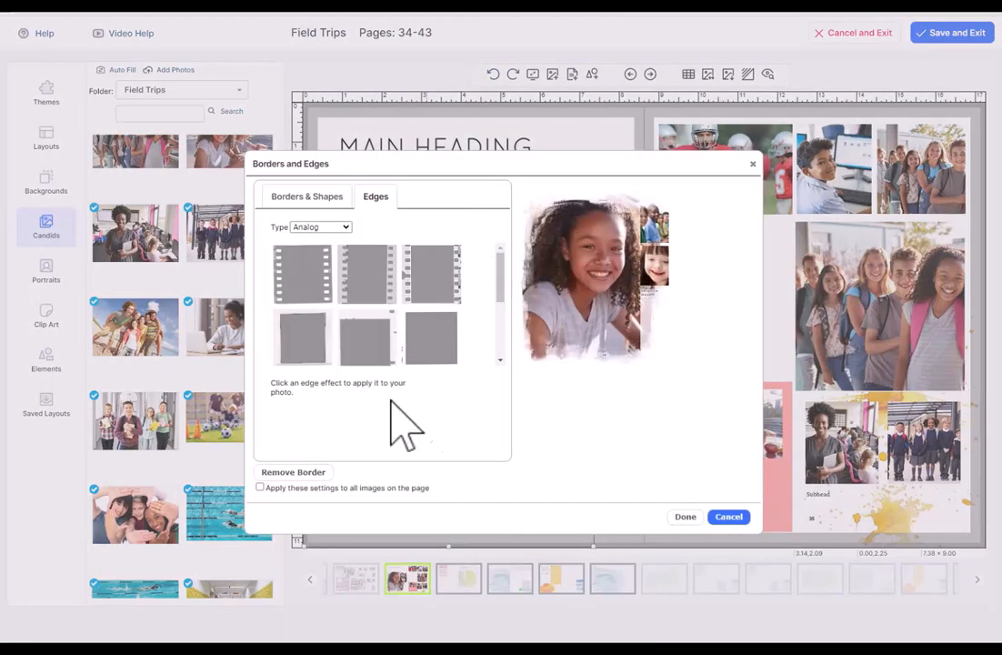
left_click(319, 195)
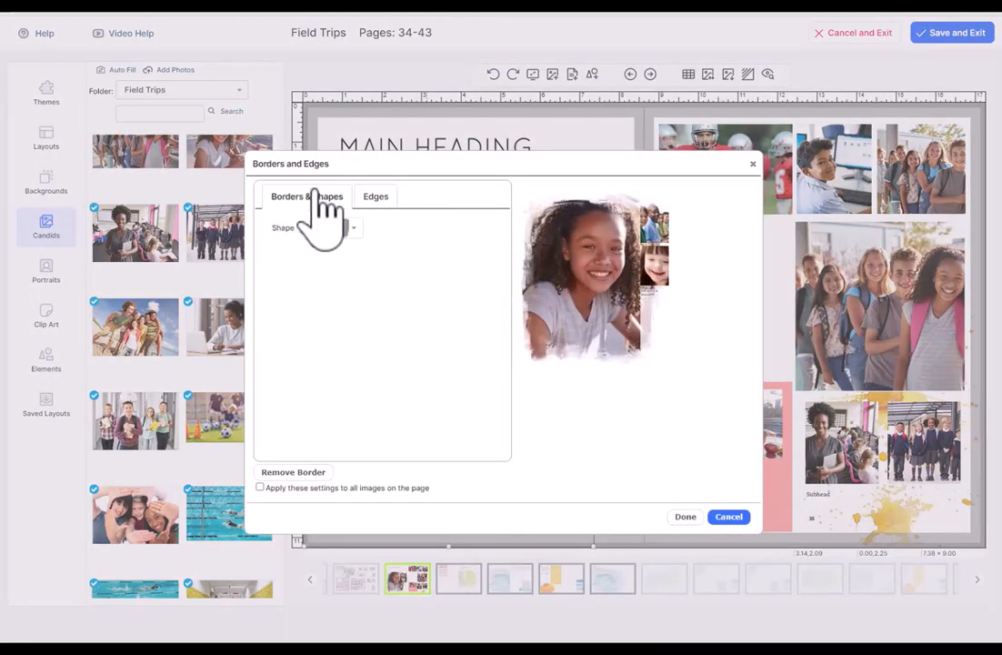
left_click(353, 227)
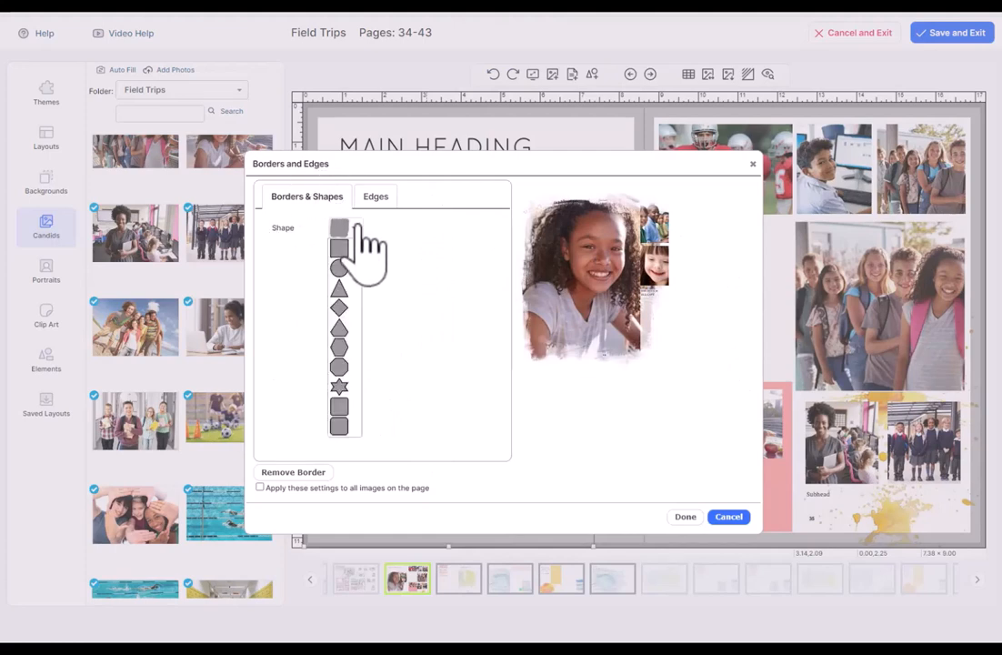
left_click(342, 248)
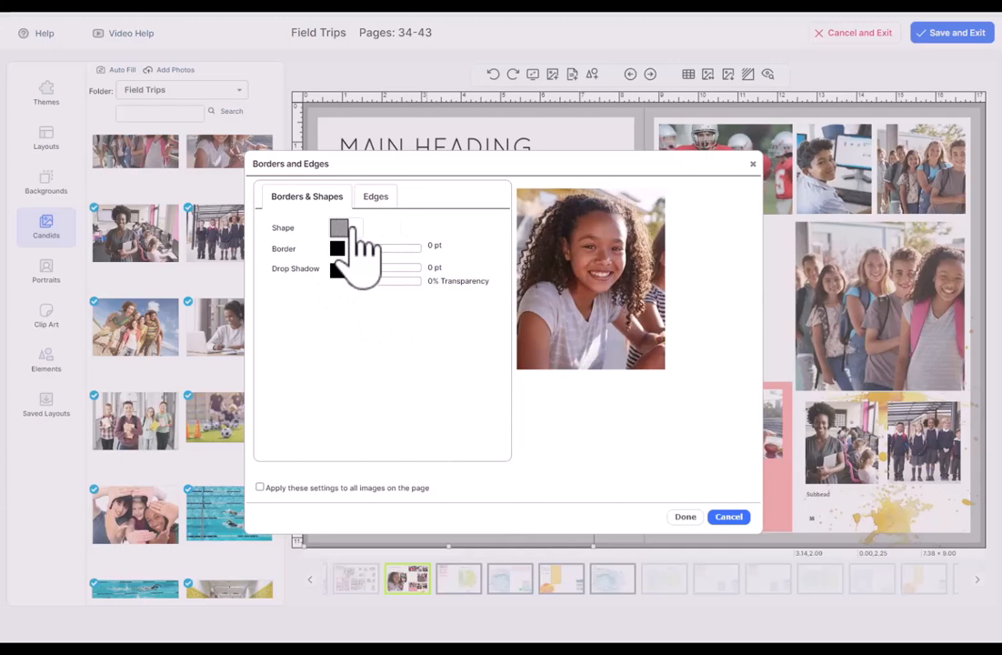
left_click(346, 228)
left_click(341, 266)
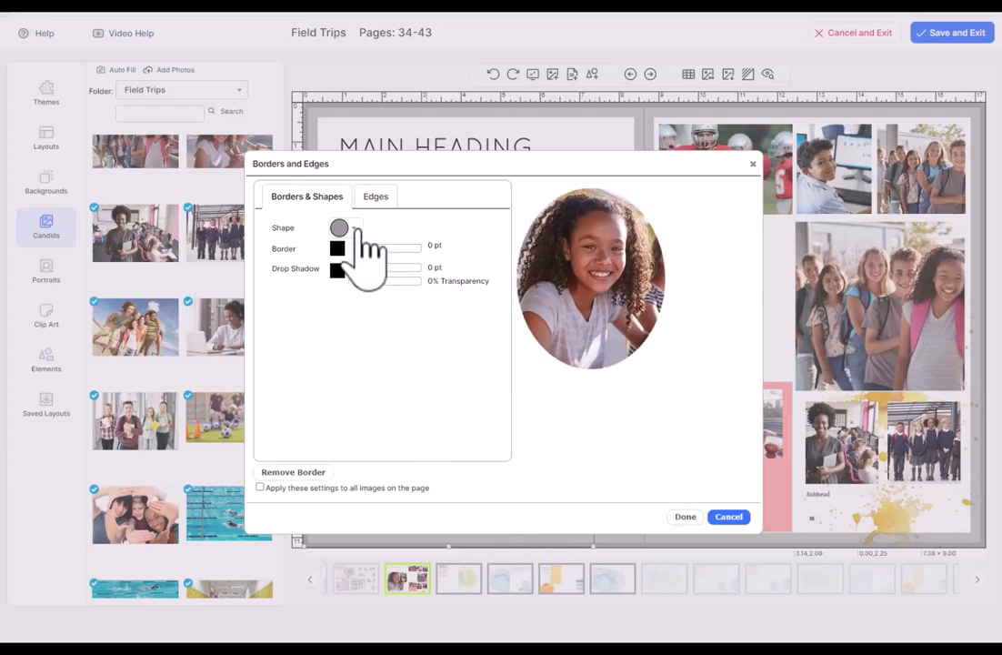
left_click(346, 229)
left_click(341, 289)
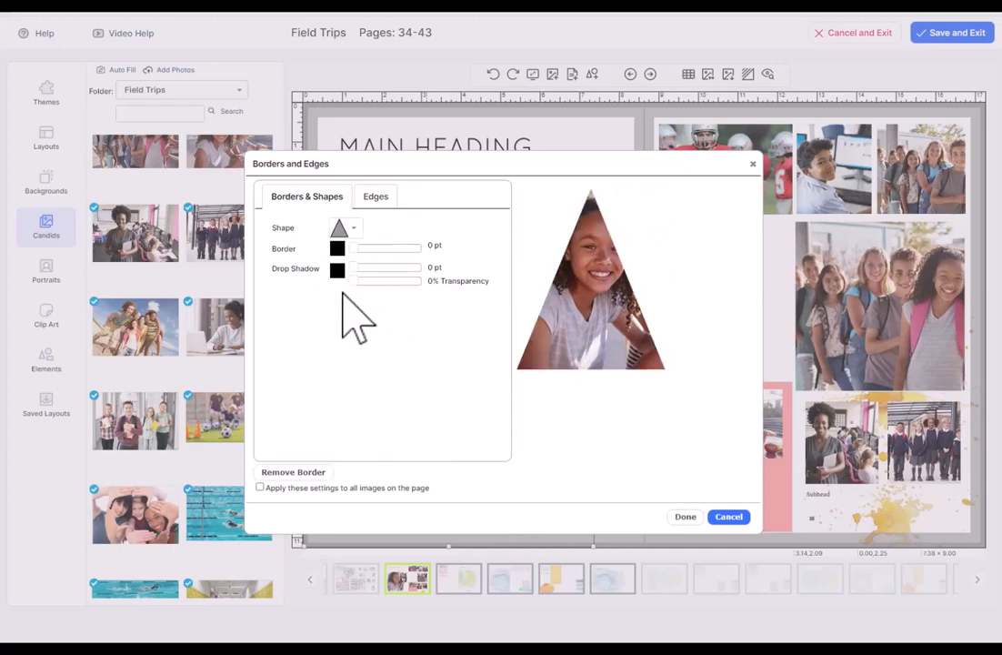
left_click(352, 230)
left_click(344, 226)
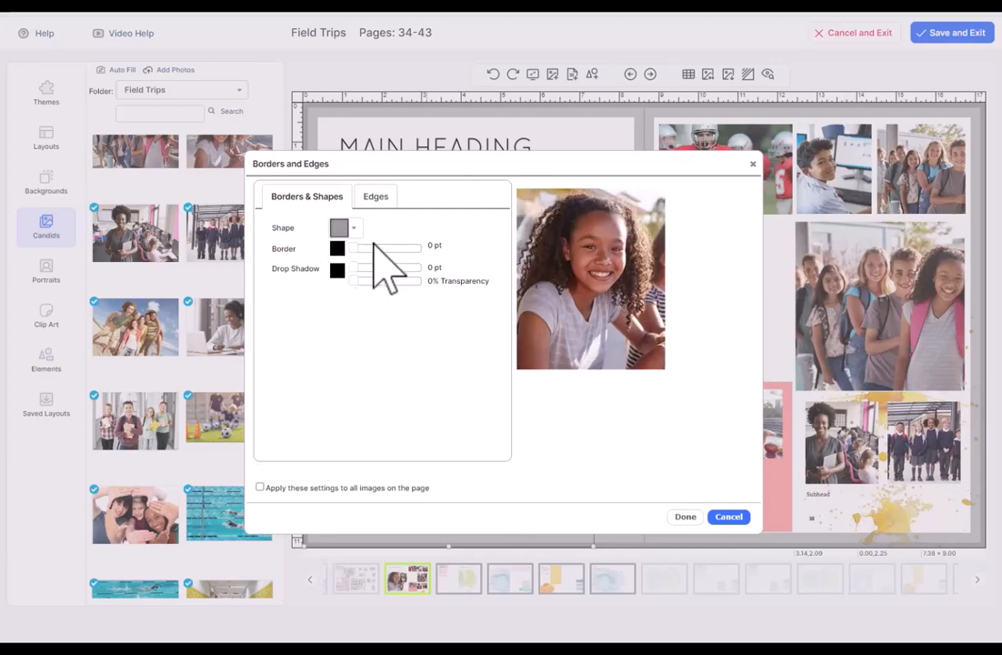
Give the photo a 10 pt border in light pink ffc6f1, first trying green 2e8b57 and pink ce5580 sampled from the backpack strap
left_click_drag(357, 248, 396, 249)
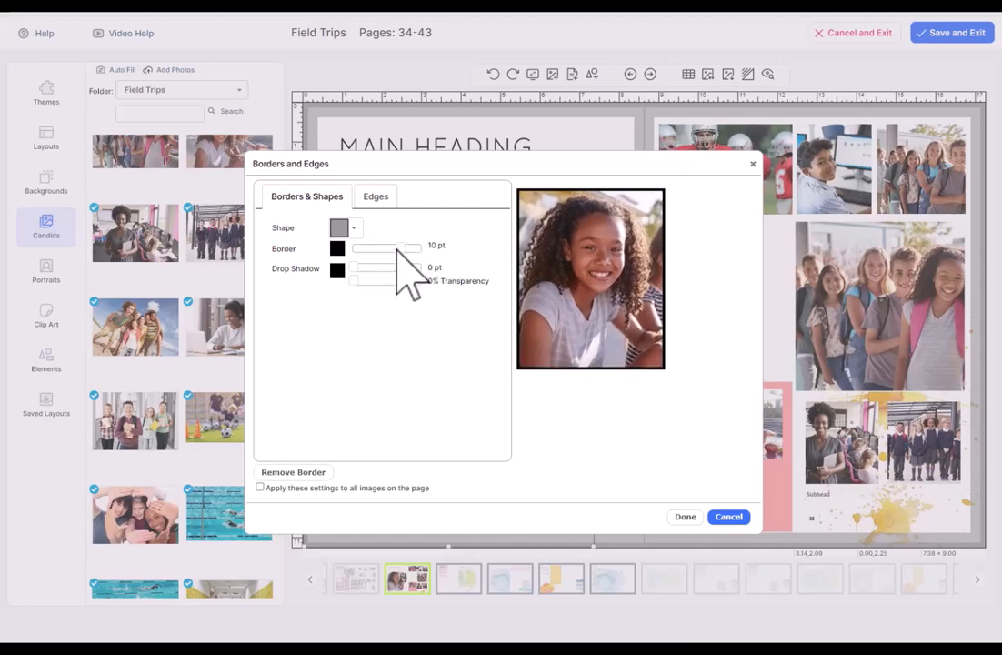
left_click(338, 256)
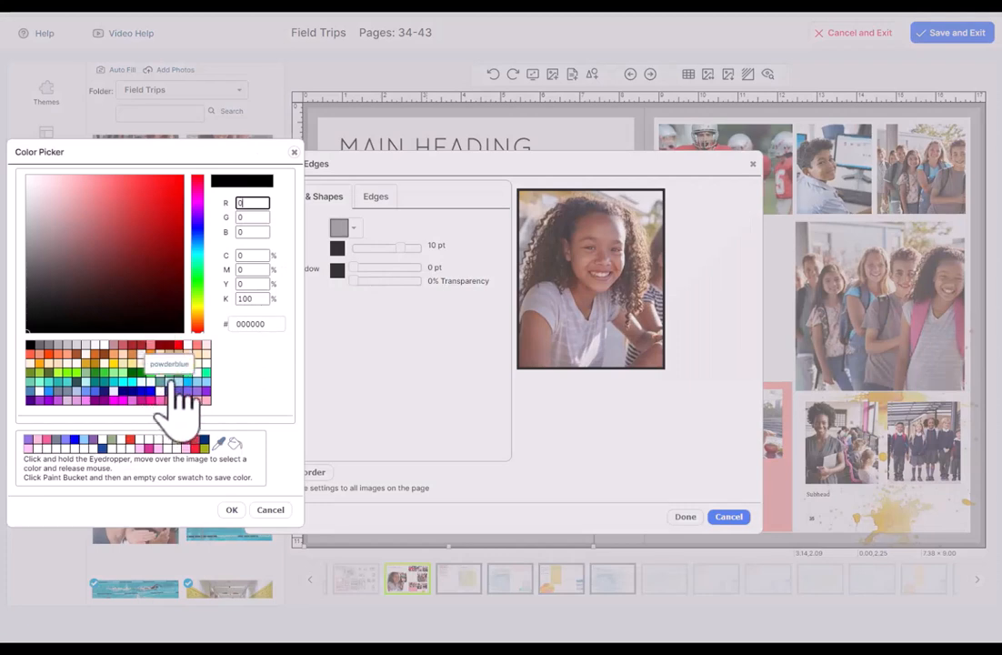
left_click(179, 373)
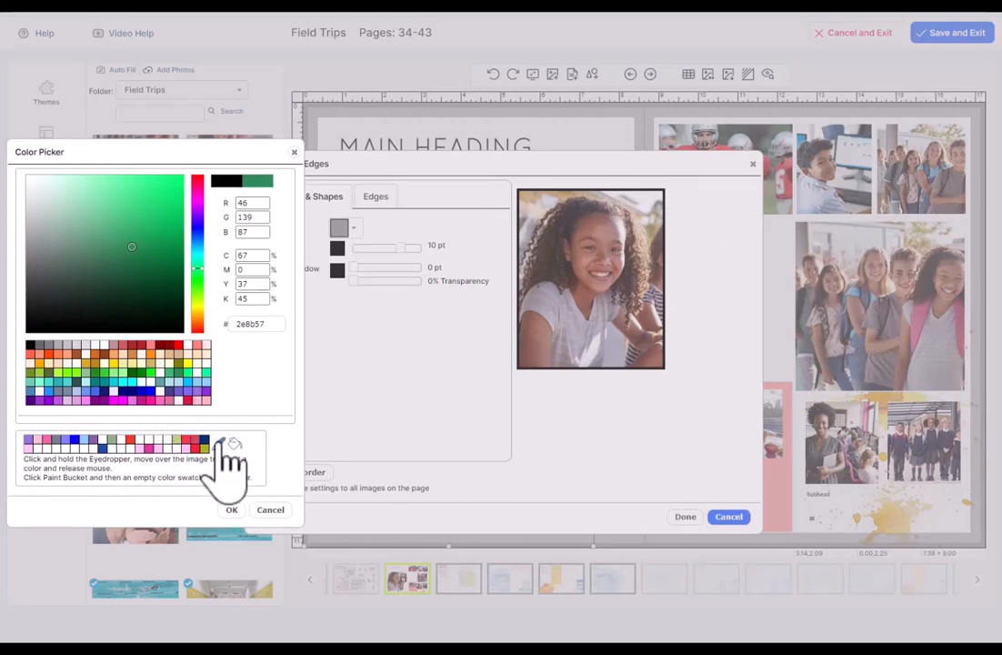
left_click_drag(221, 442, 917, 325)
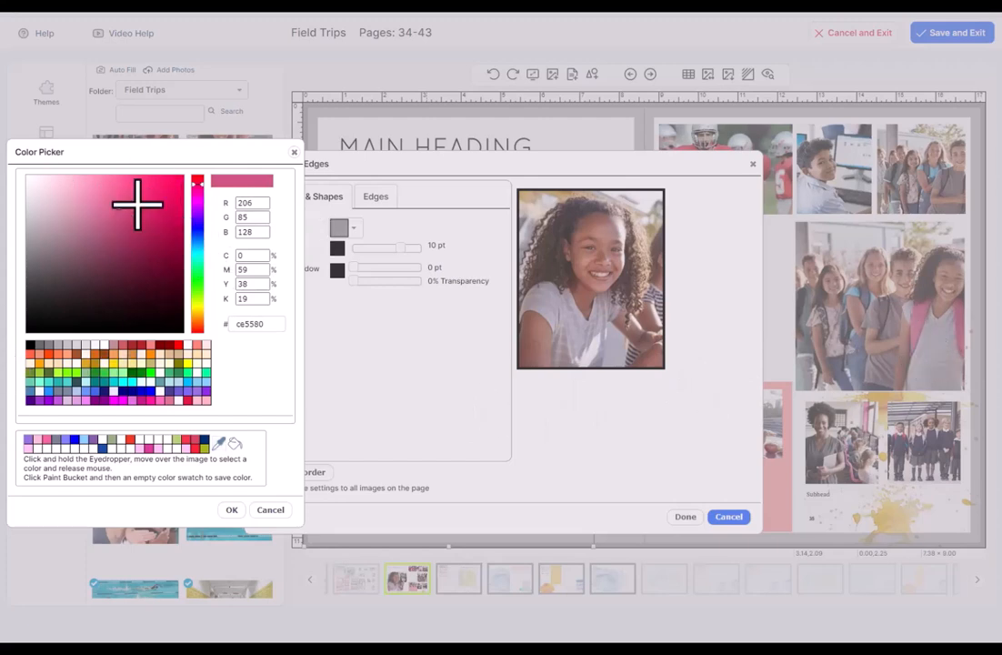
left_click(234, 445)
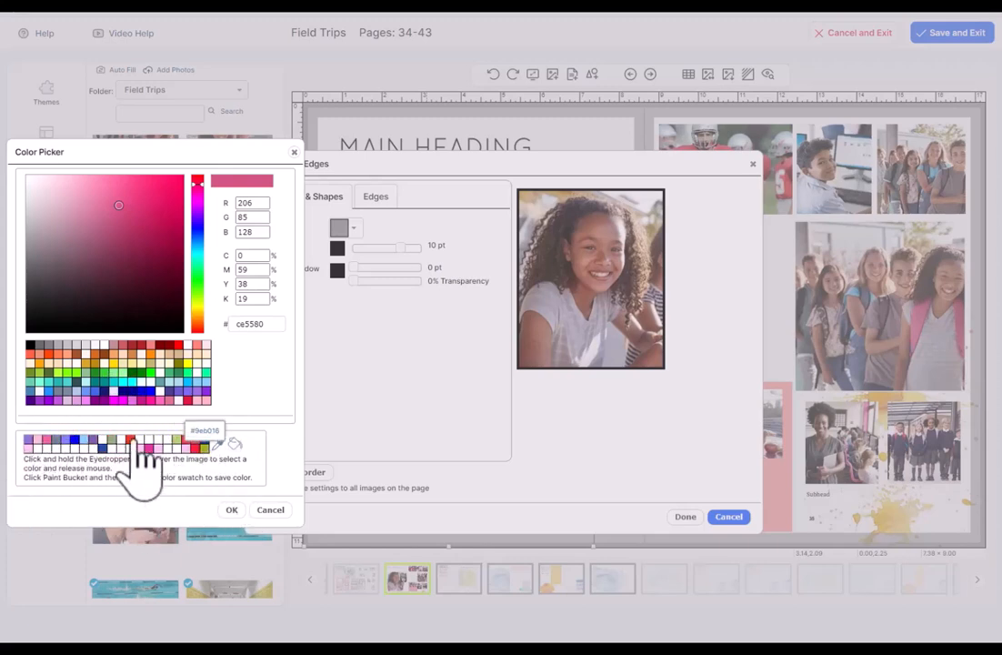
left_click(29, 444)
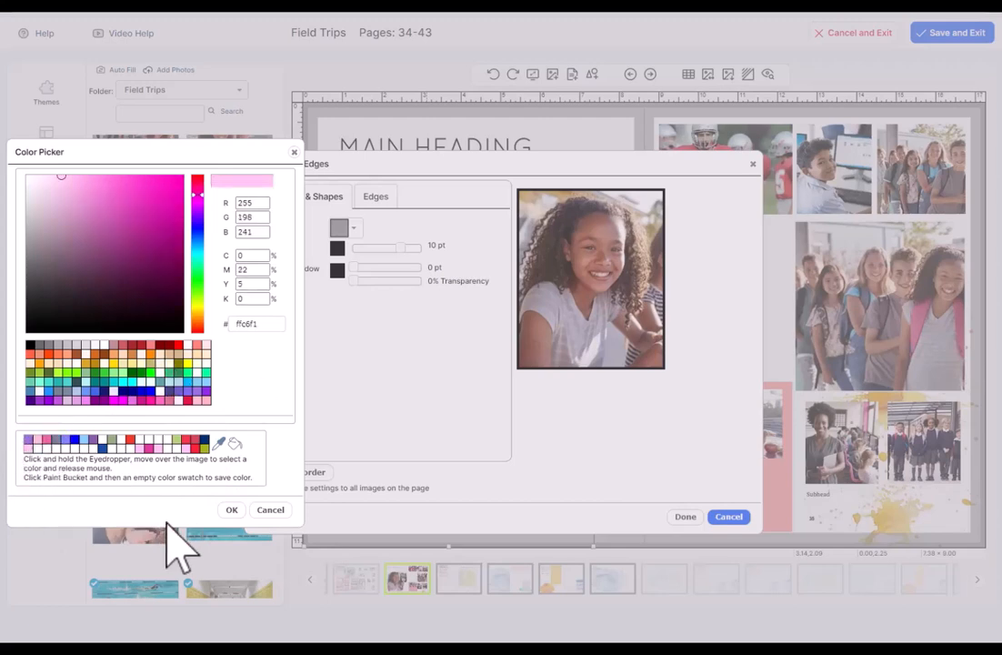
left_click(230, 512)
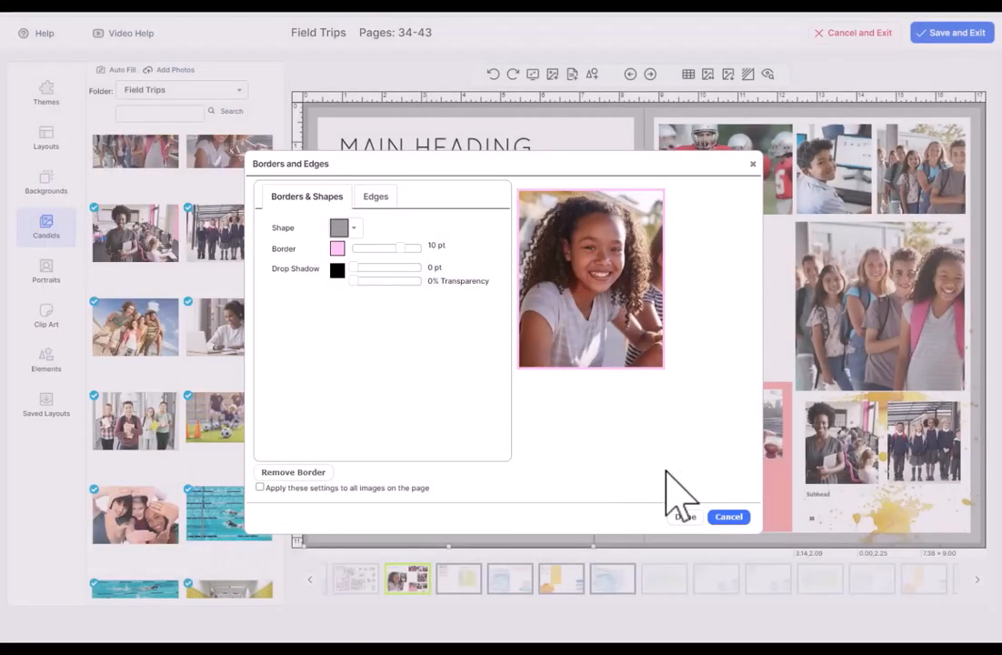
Apply the pink border settings to all images on the spread and deselect the photo
left_click(260, 487)
left_click(685, 517)
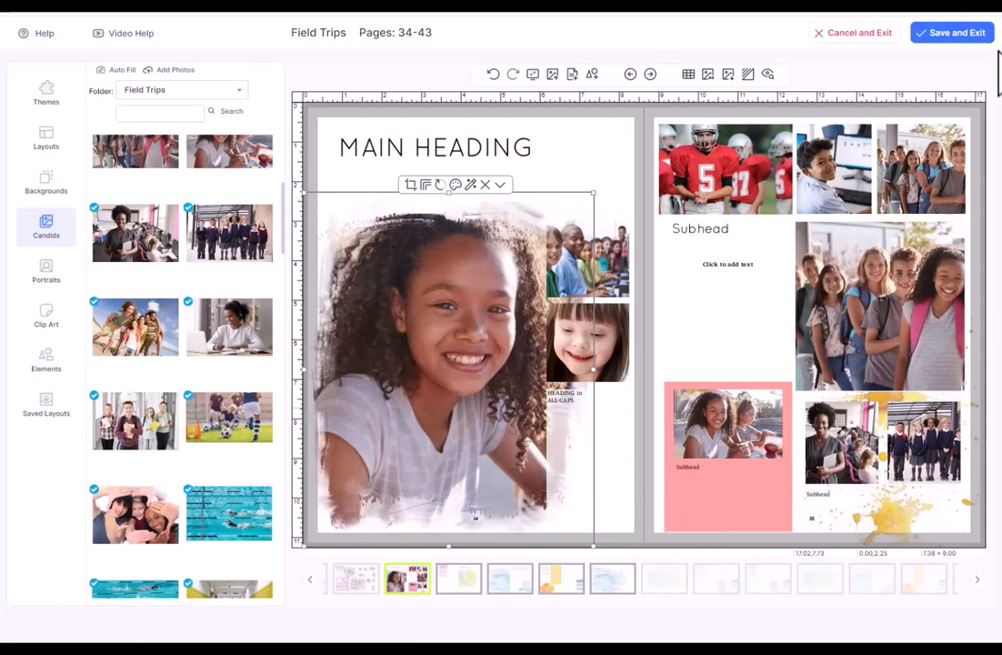
left_click(585, 134)
left_click(605, 126)
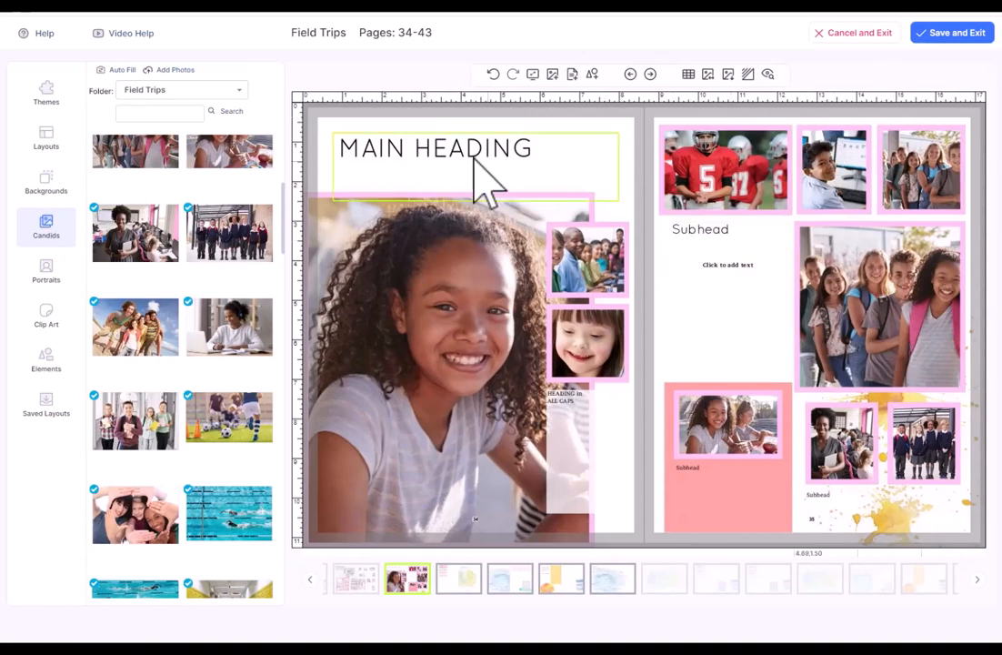
Undo the pink borders on all images and the rectangle shape on the large page 34 photo
left_click(494, 74)
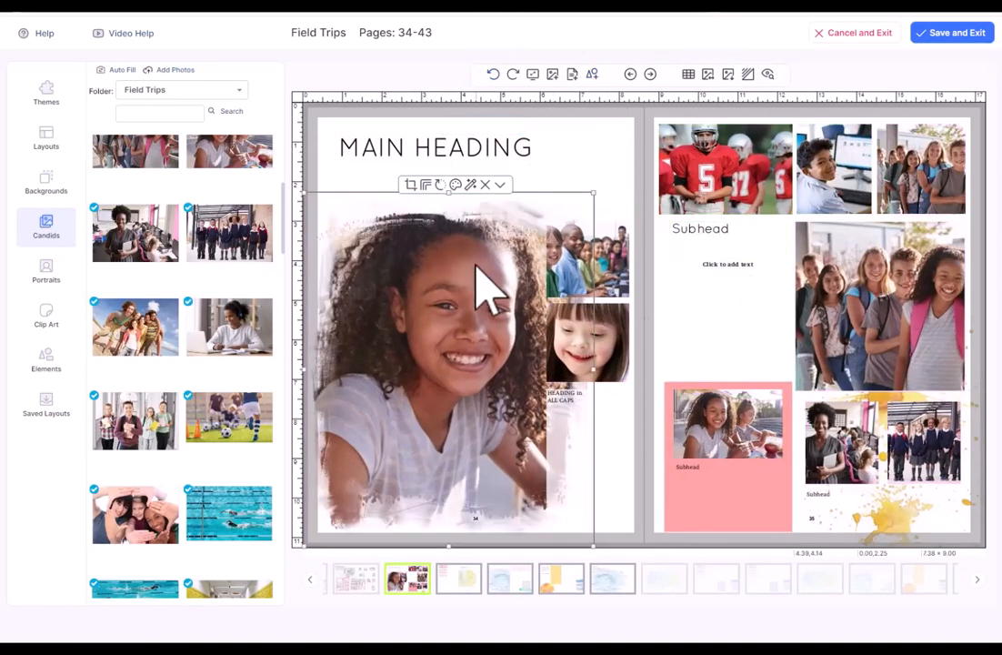
Try flipping the large page 34 photo horizontally and vertically, then undo both flips
left_click(440, 184)
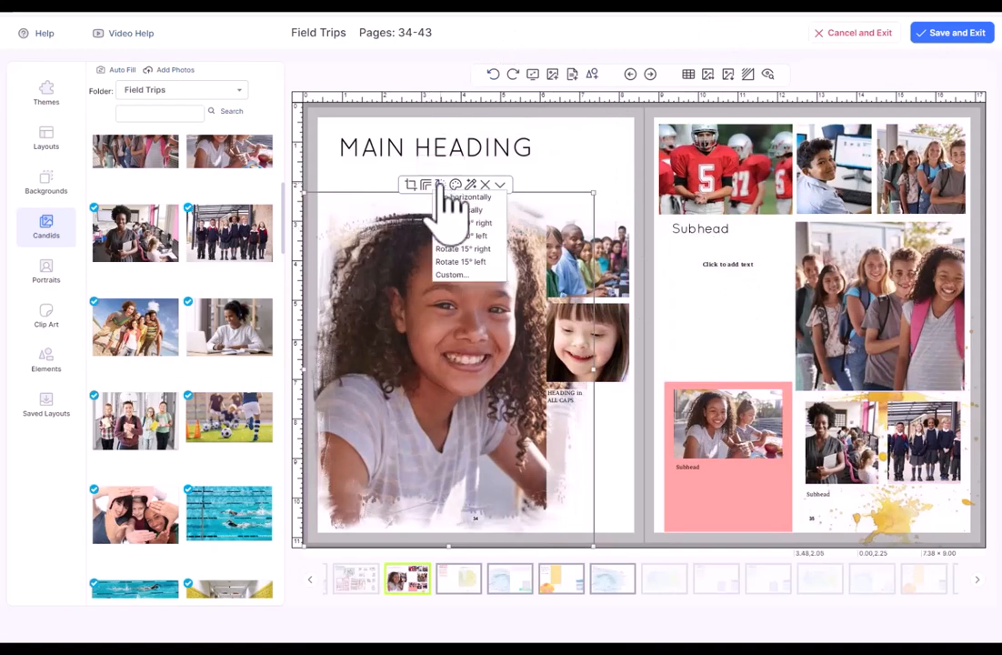
left_click(455, 197)
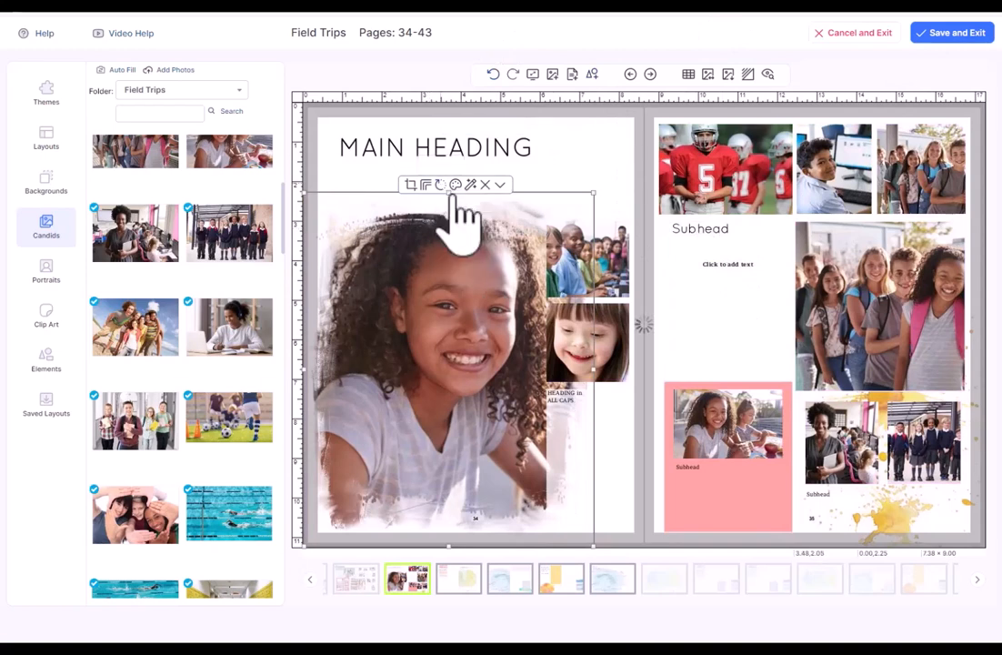
left_click(440, 185)
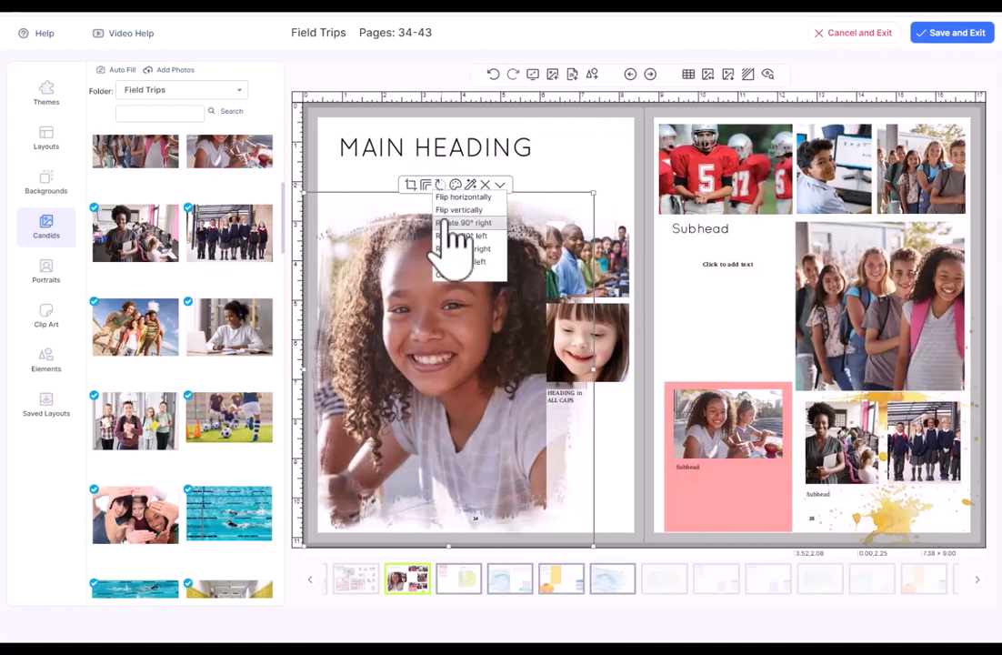
left_click(462, 210)
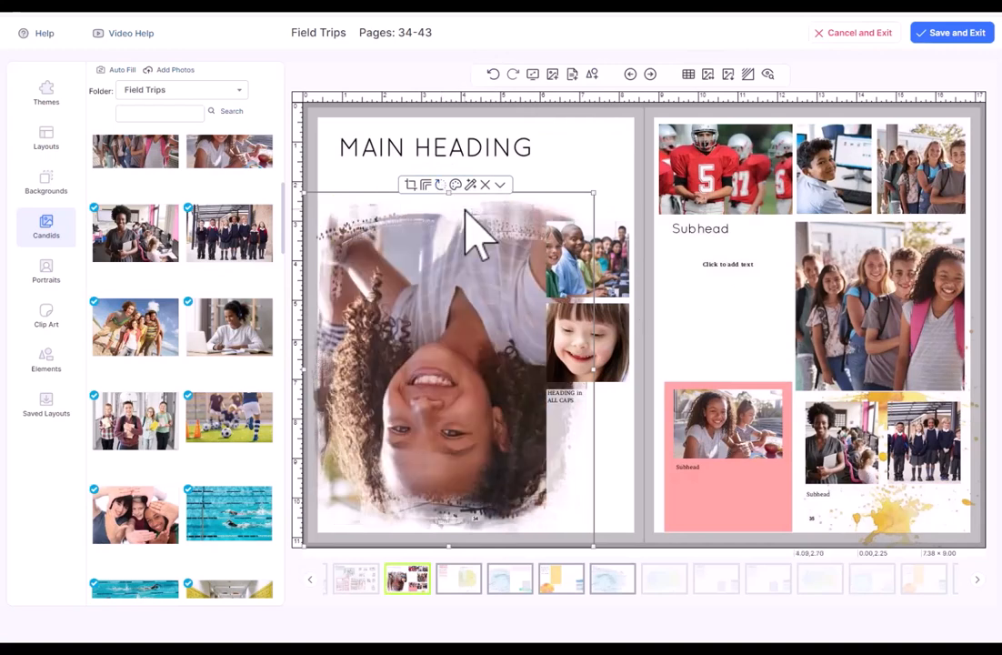
left_click(492, 75)
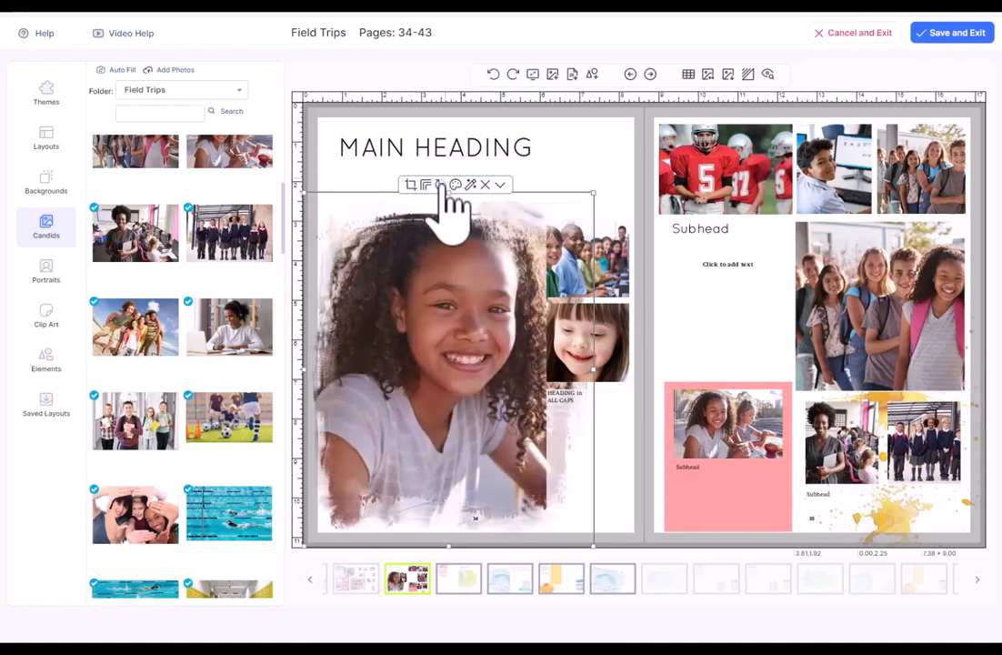
Try rotating the large photo 15° right, undo it, and open the custom rotation settings without entering an angle
left_click(440, 184)
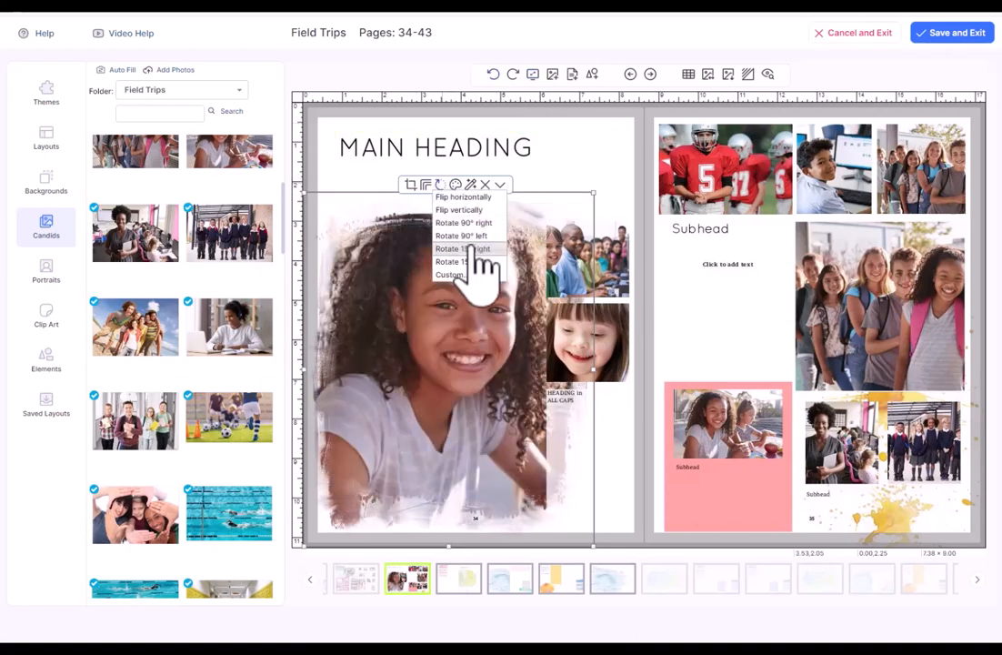
left_click(469, 248)
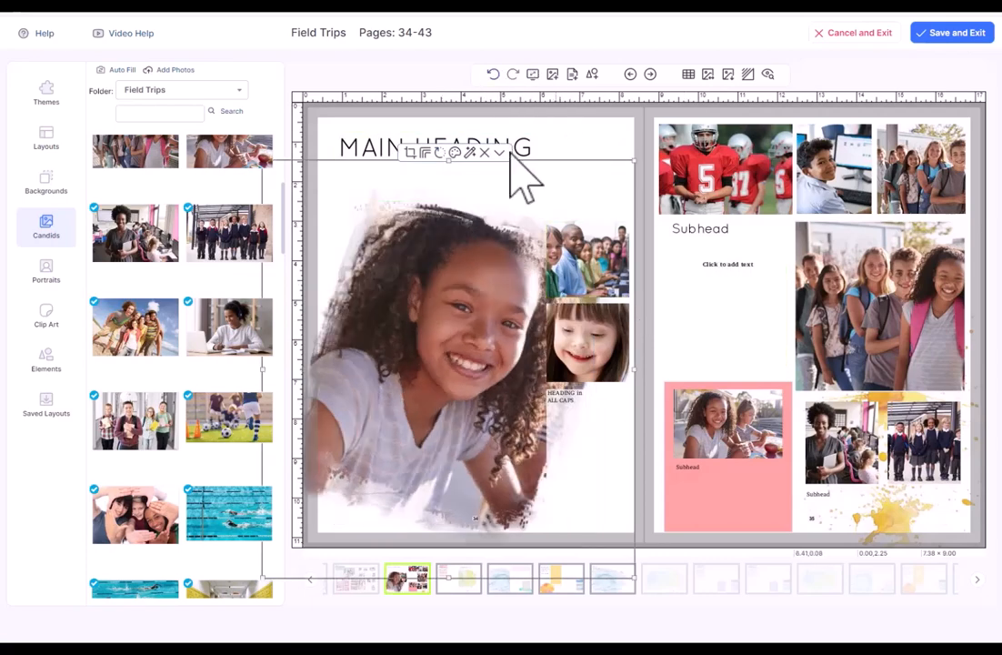
left_click(441, 186)
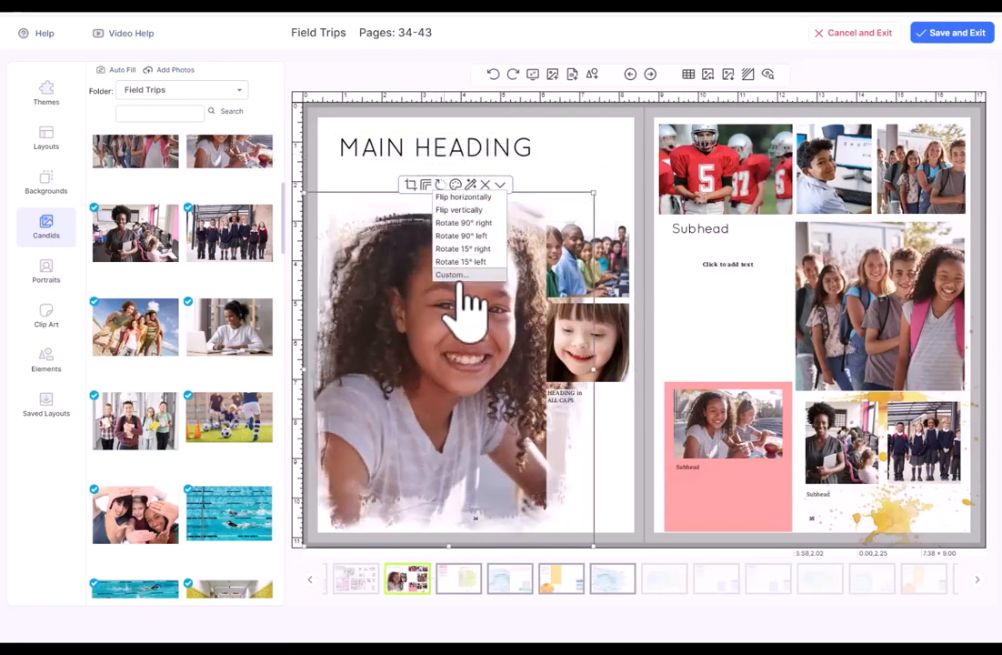
left_click(462, 278)
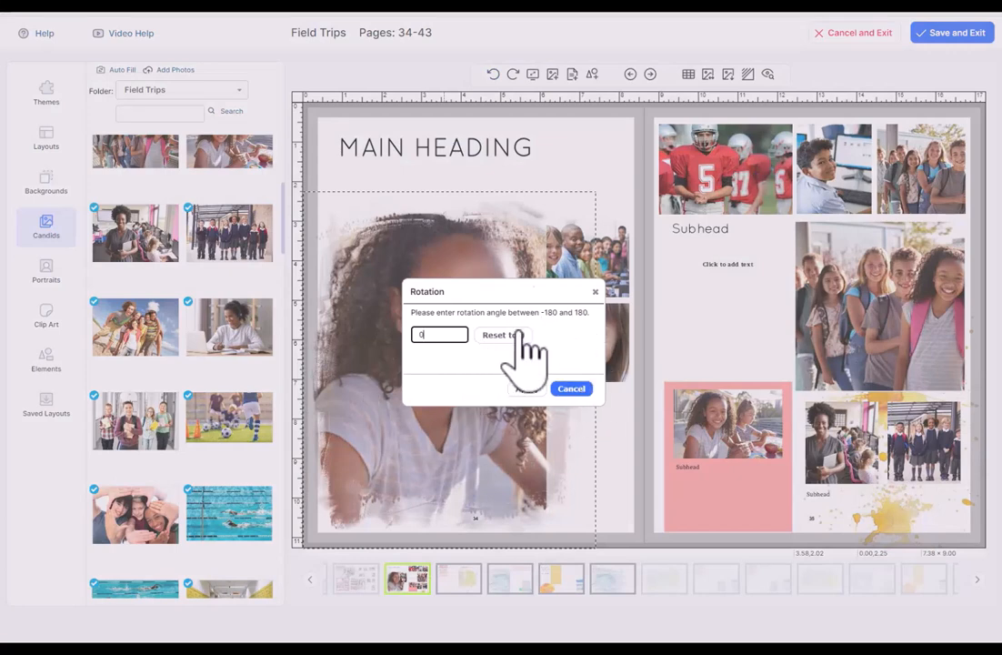
left_click(596, 293)
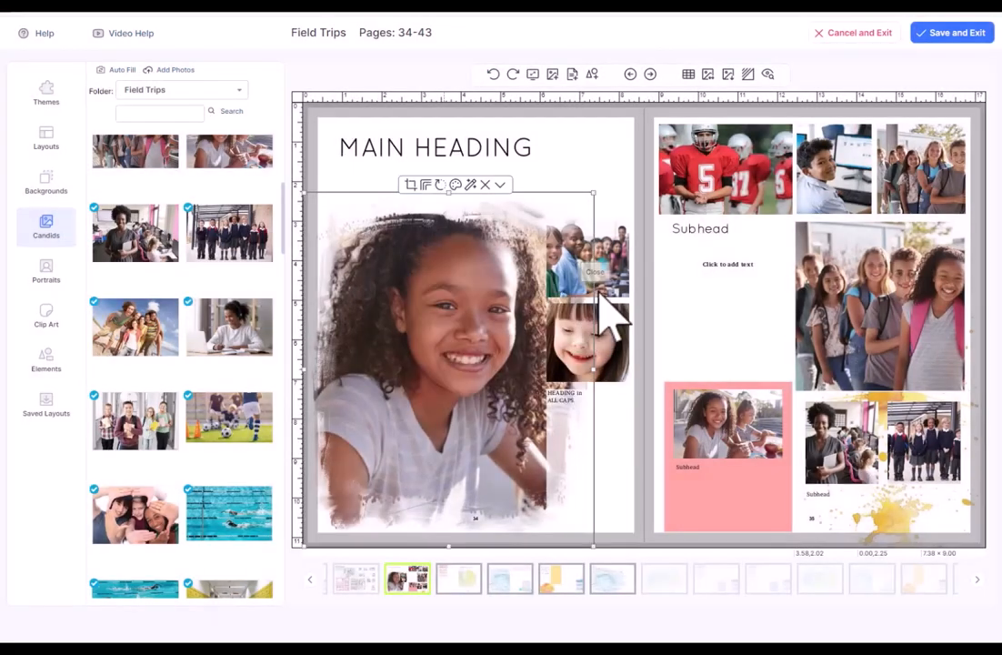
Tint the large page 34 photo medium sea green 3cb371, then undo the tint
left_click(456, 186)
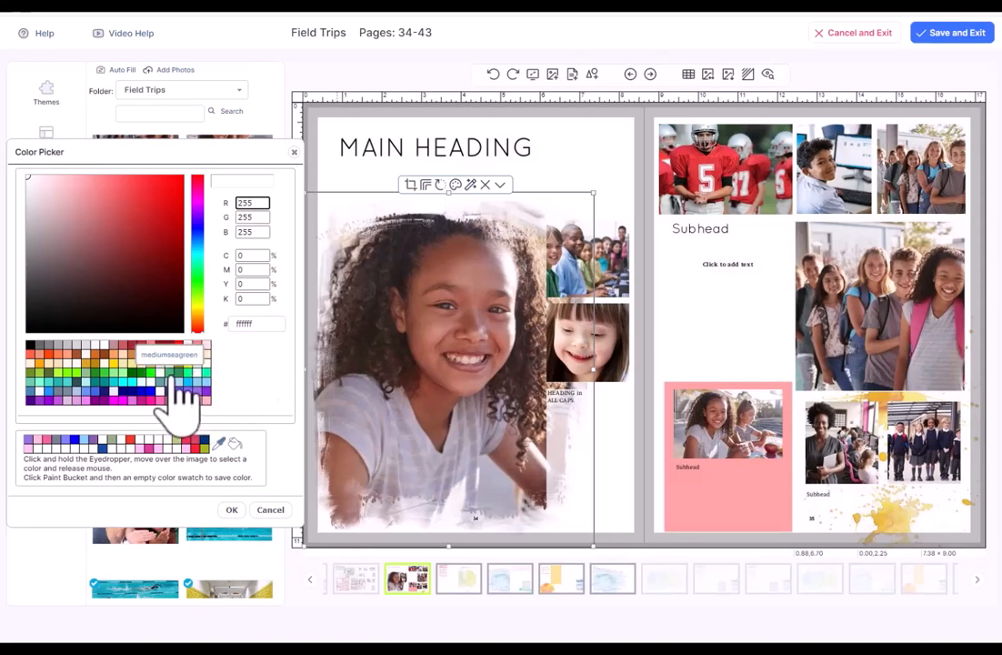
left_click(179, 382)
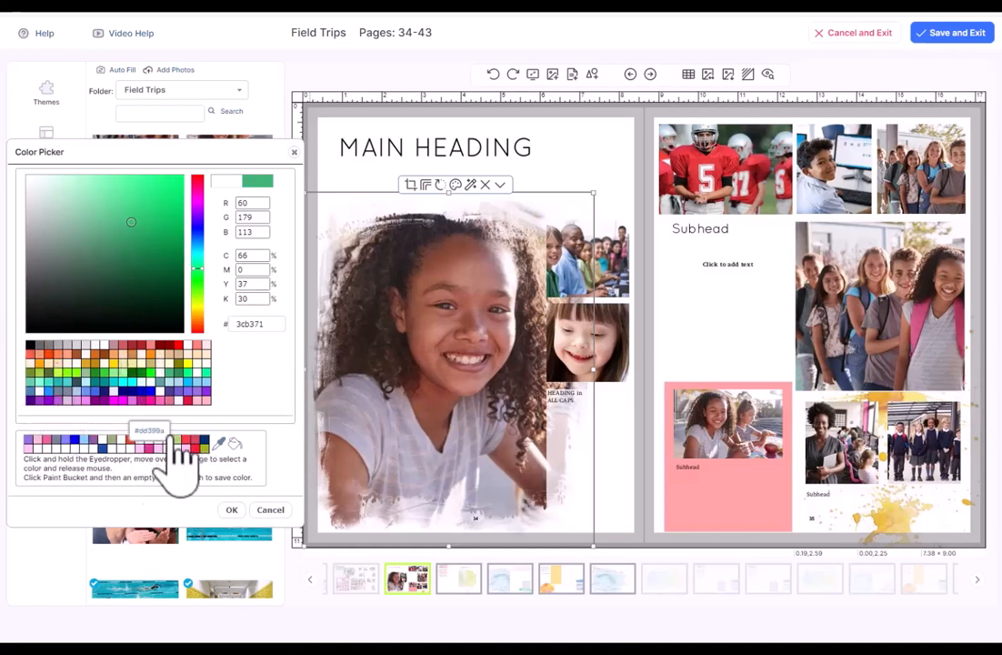
left_click(231, 509)
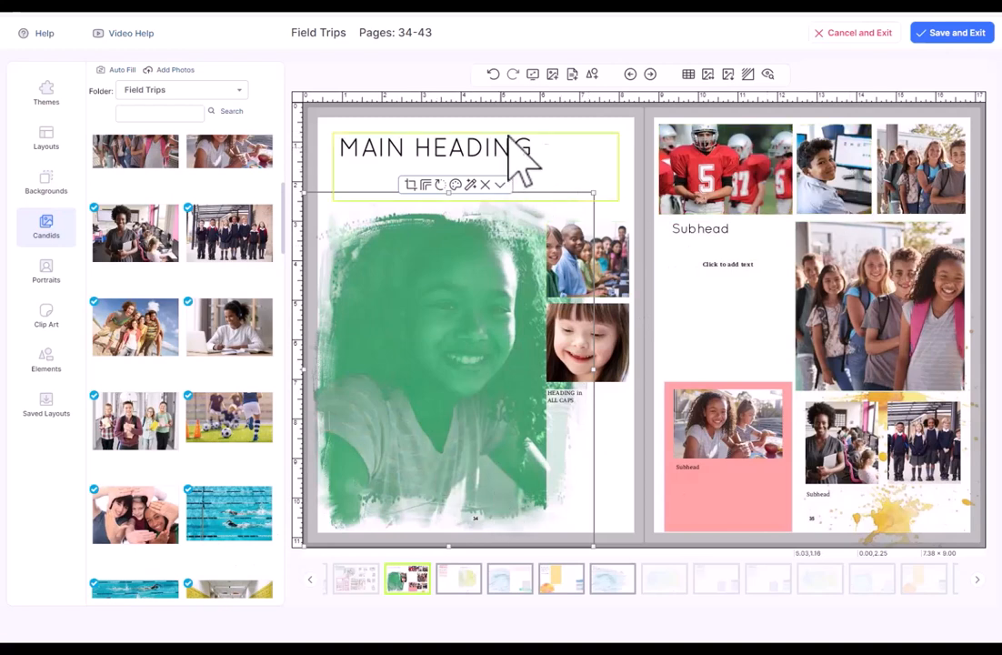
left_click(492, 74)
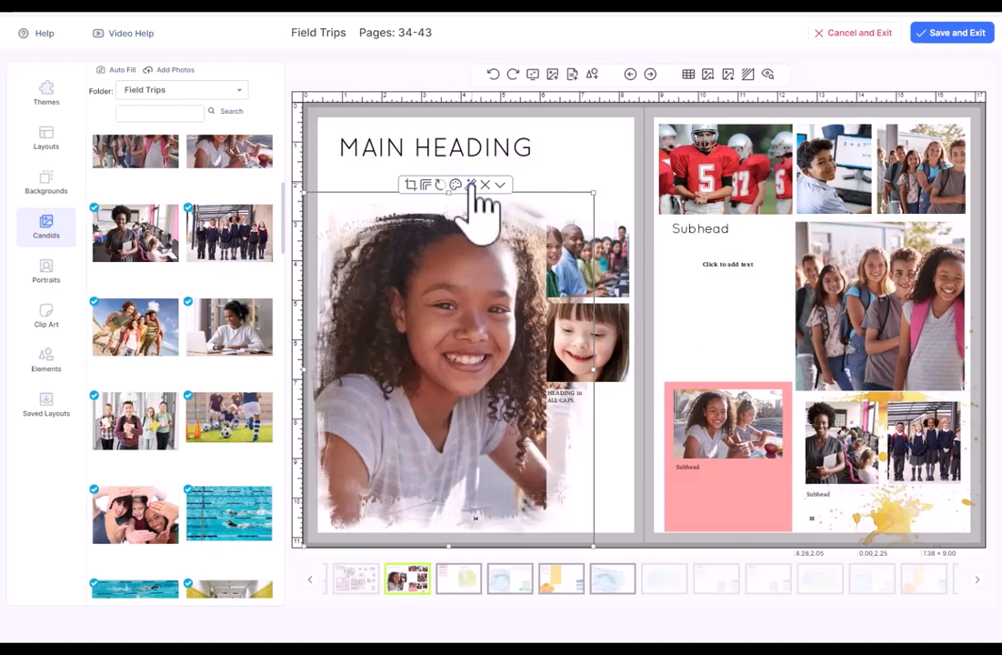
Open the large photo for editing and try the Auto-Fix and Sharpen adjustments, also viewing the Brightness and Contrast options
left_click(472, 186)
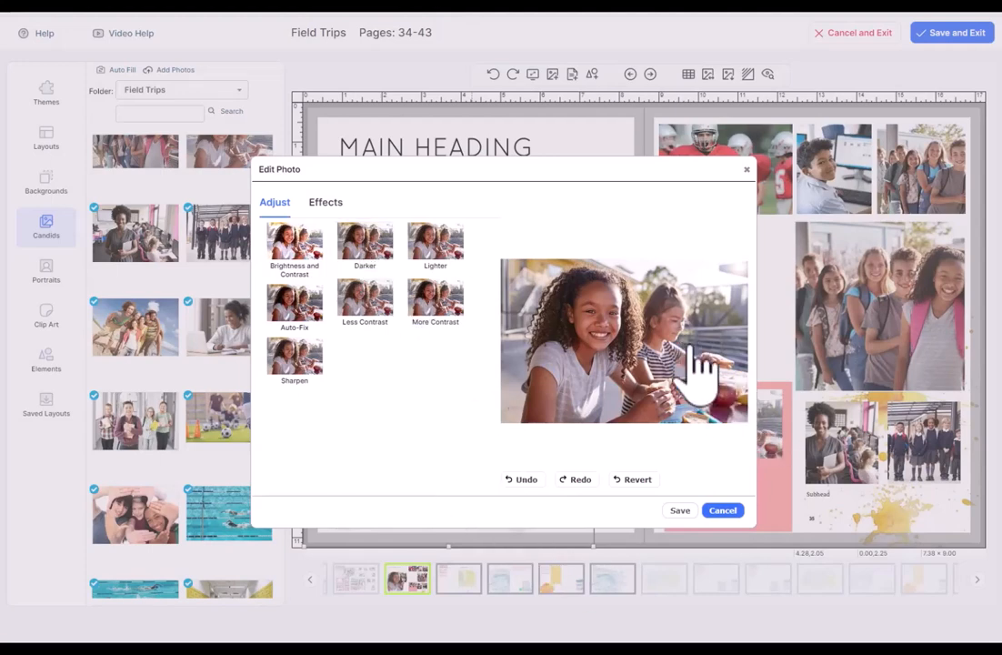
left_click(295, 307)
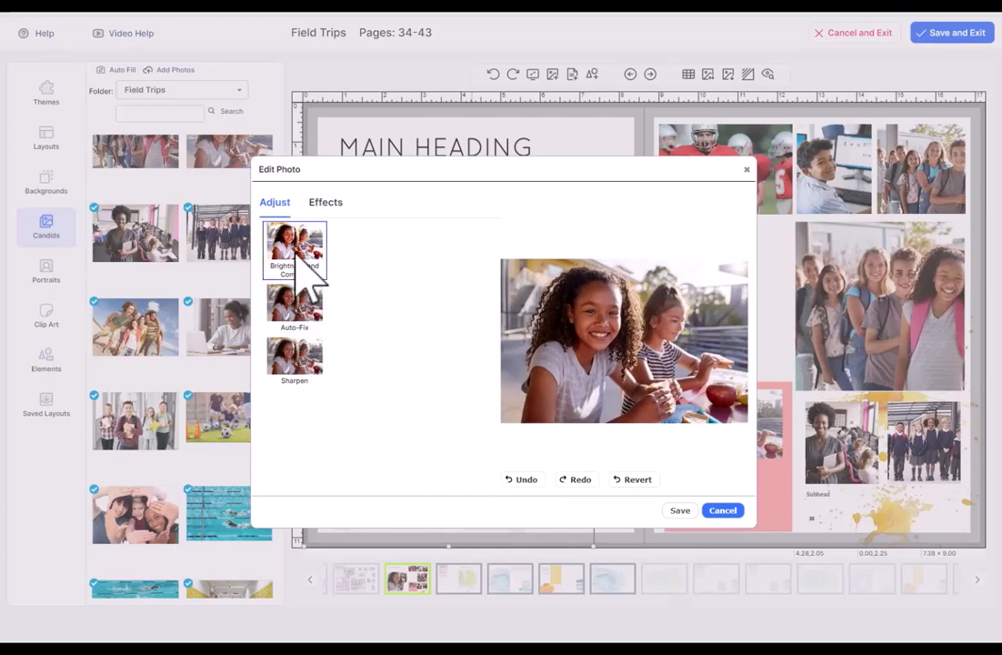
left_click(307, 266)
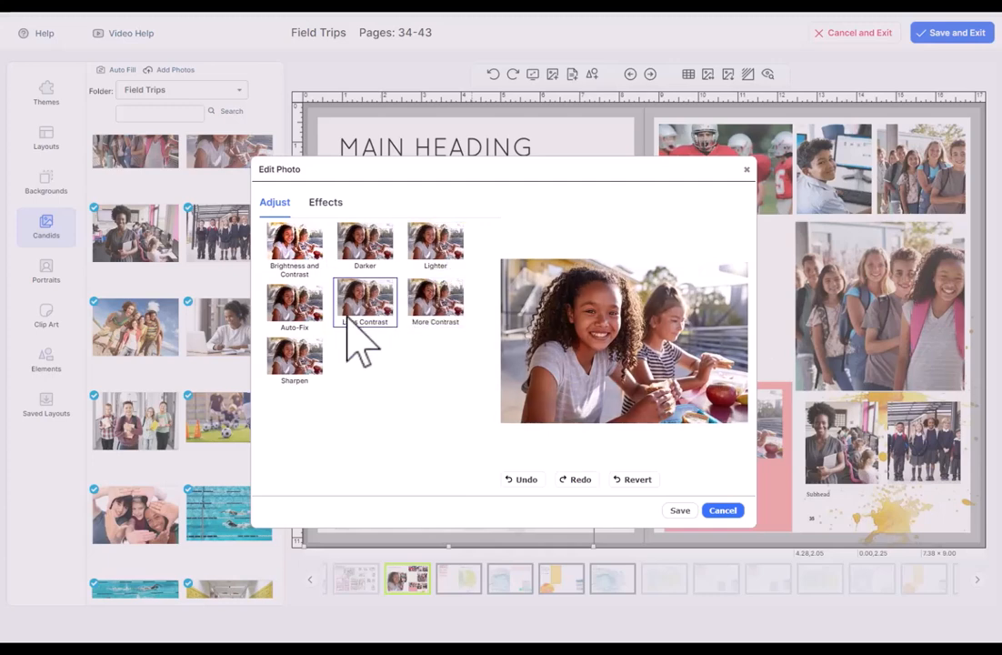
left_click(304, 362)
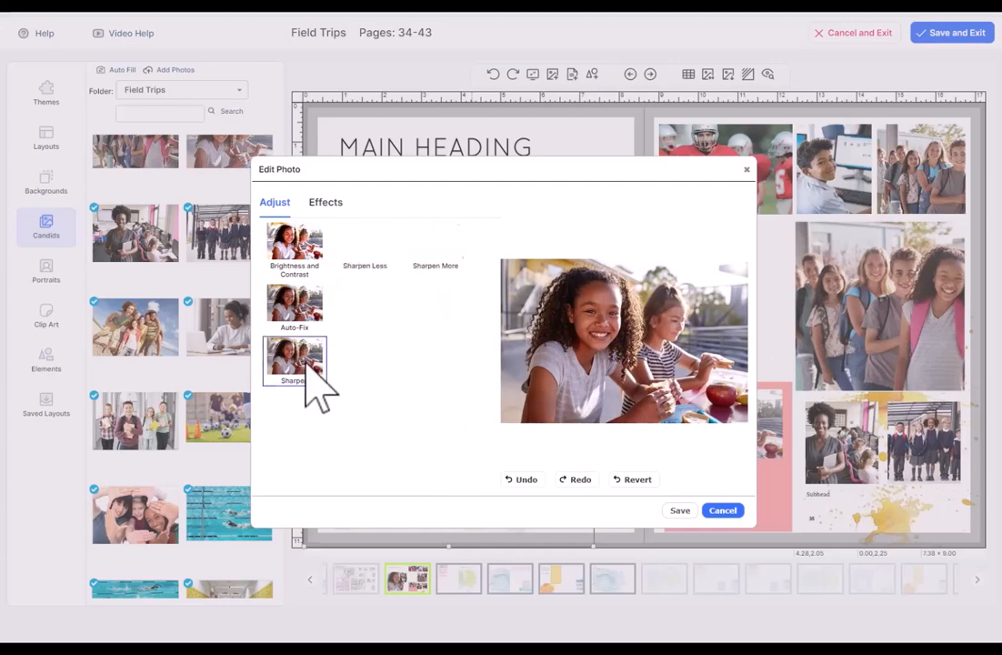
left_click(441, 255)
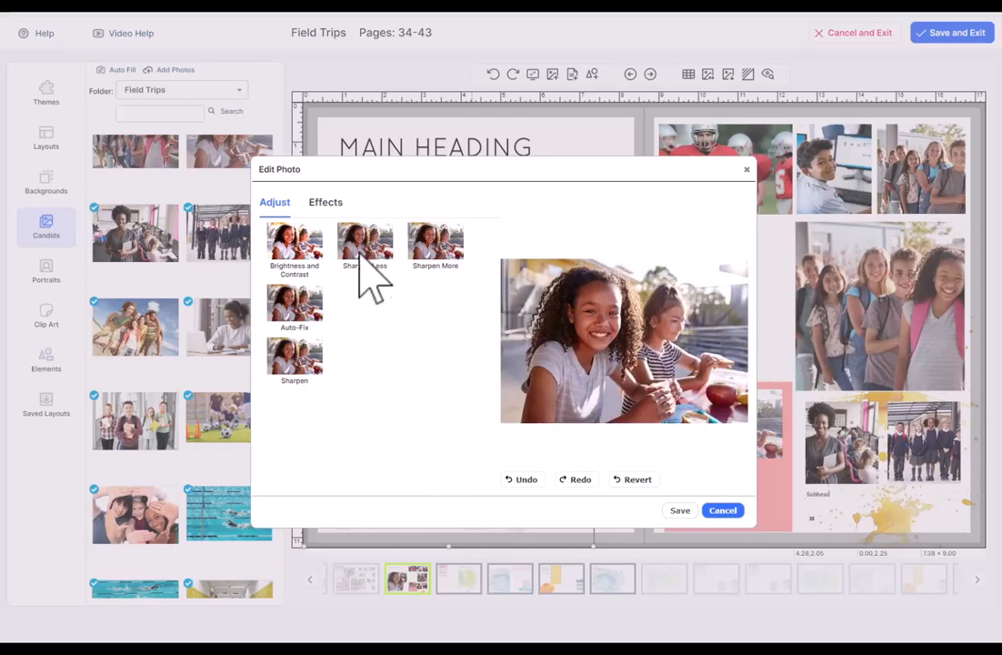
Try Duotone effects on the photo, including Grayscale, Dark Sepia, Golden Doodle, Minty Green, Dr. Pepper and Lime Green
left_click(338, 206)
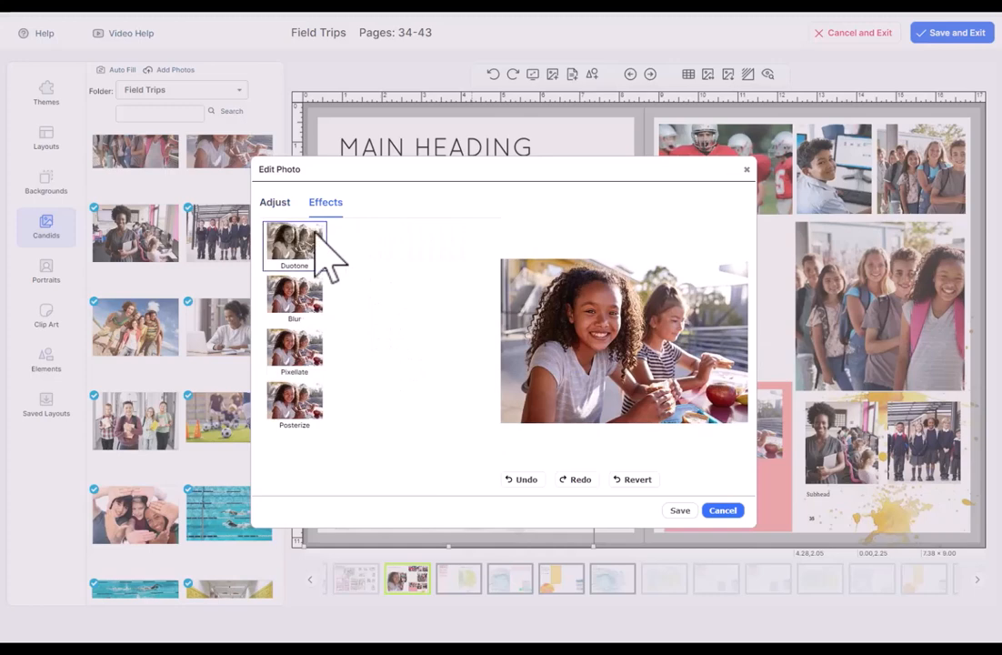
left_click(435, 246)
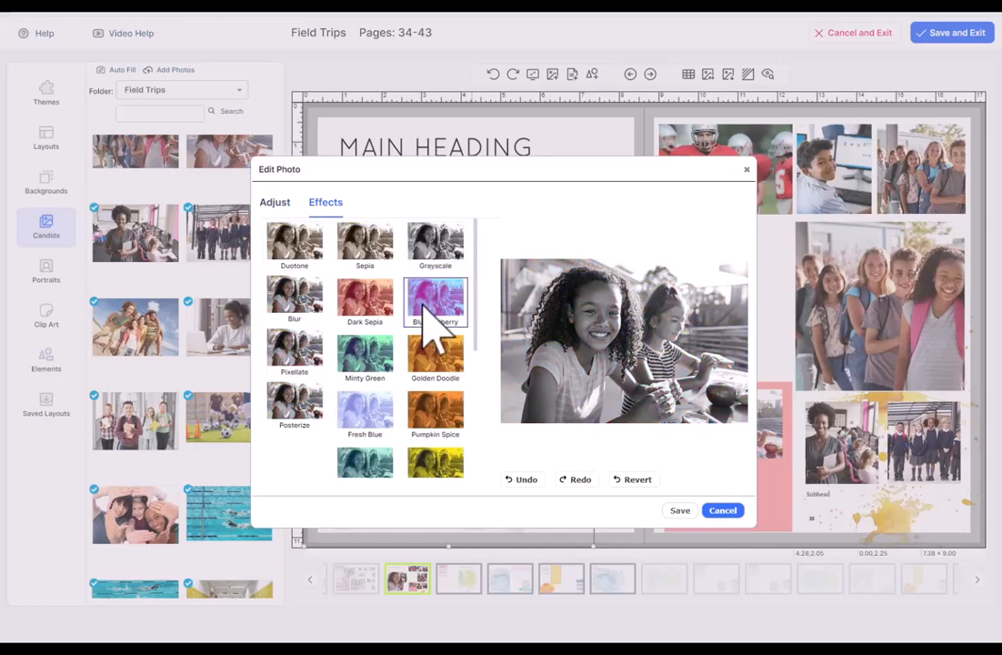
left_click(364, 305)
left_click(428, 353)
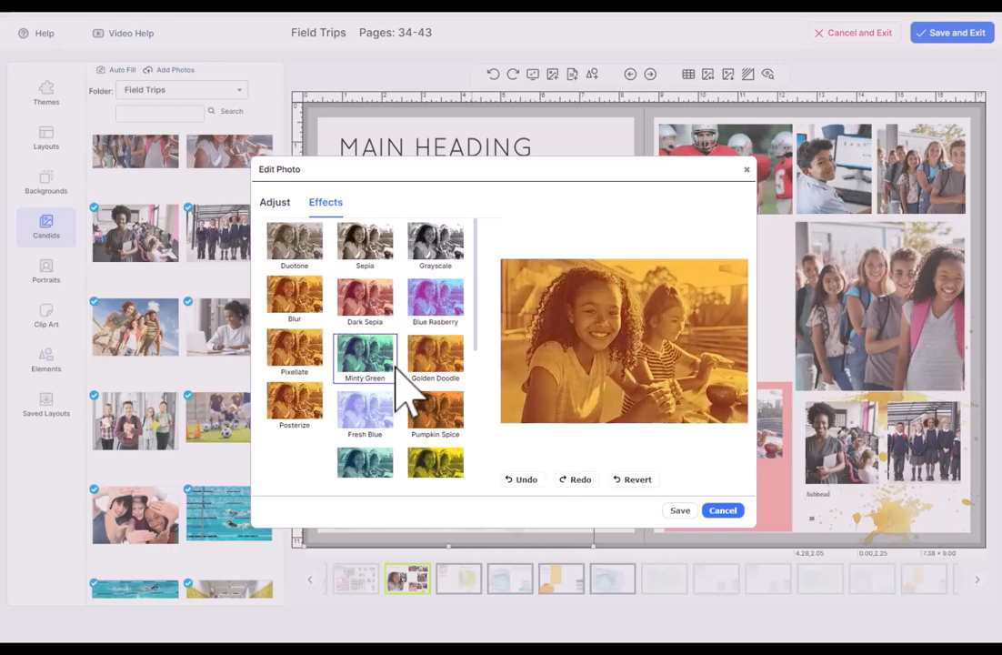
left_click(373, 359)
scroll(434, 338, "down", 2)
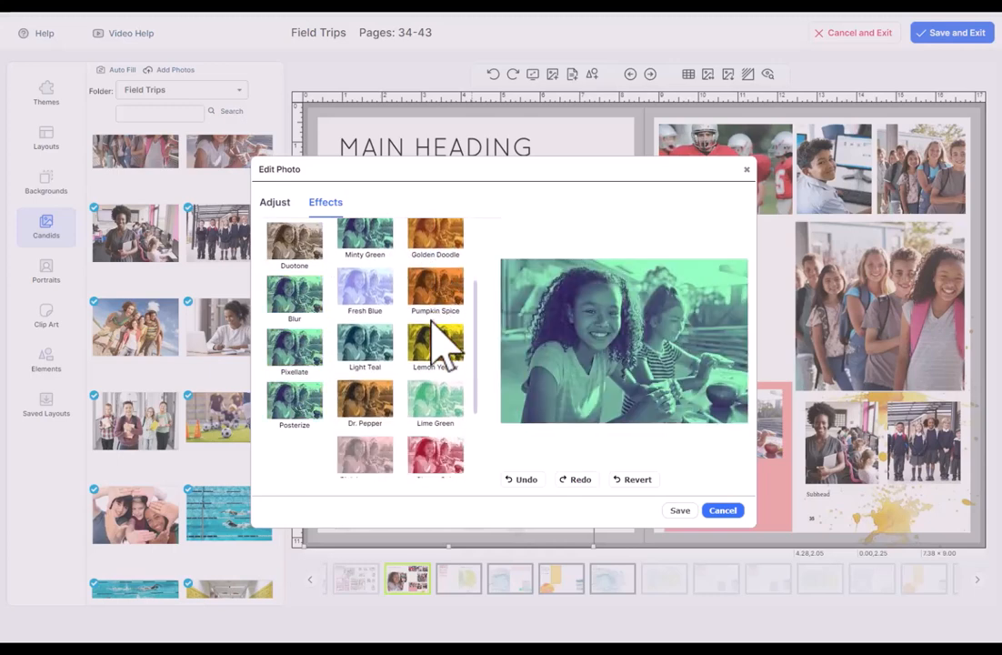
left_click(432, 324)
scroll(427, 355, "down", 2)
left_click(386, 280)
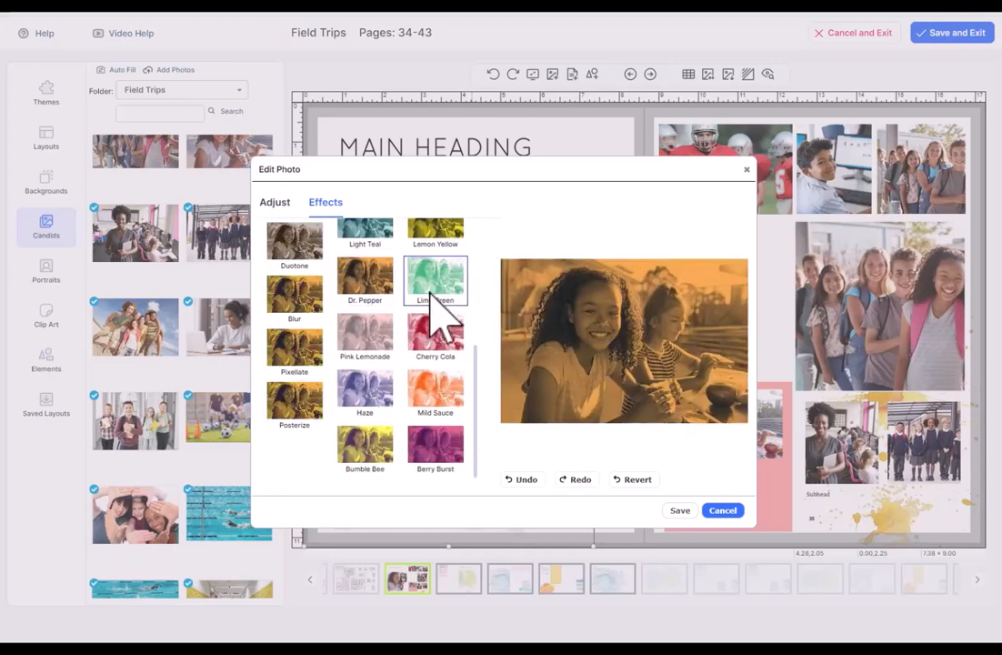
left_click(431, 292)
scroll(433, 337, "up", 1)
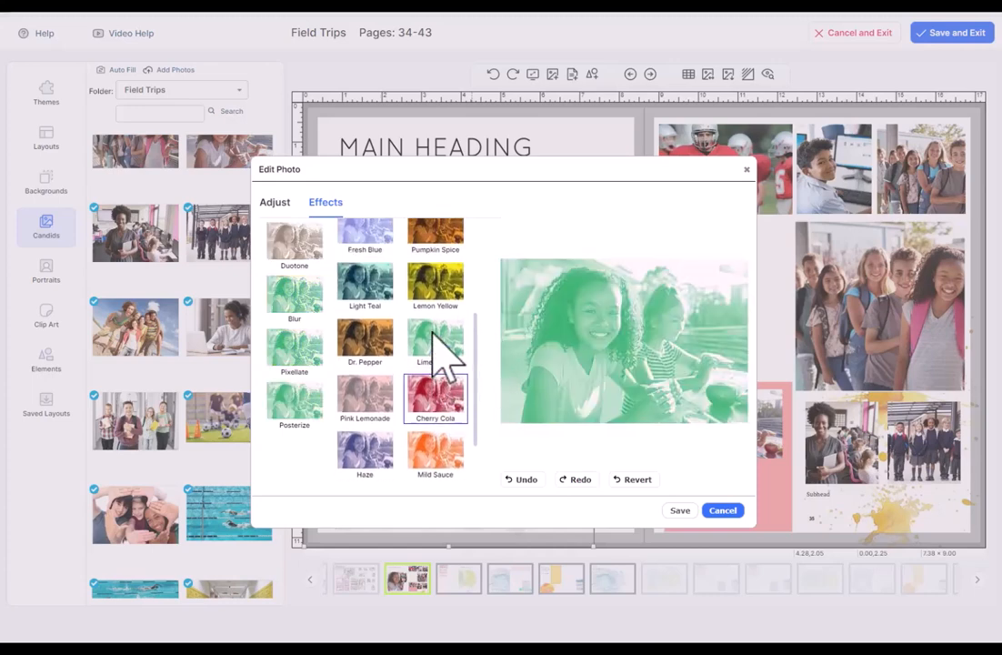
Undo the duotone, try the Blur, Larger Pixels and Posterize effects on the photo, and cancel the photo edits
left_click(308, 305)
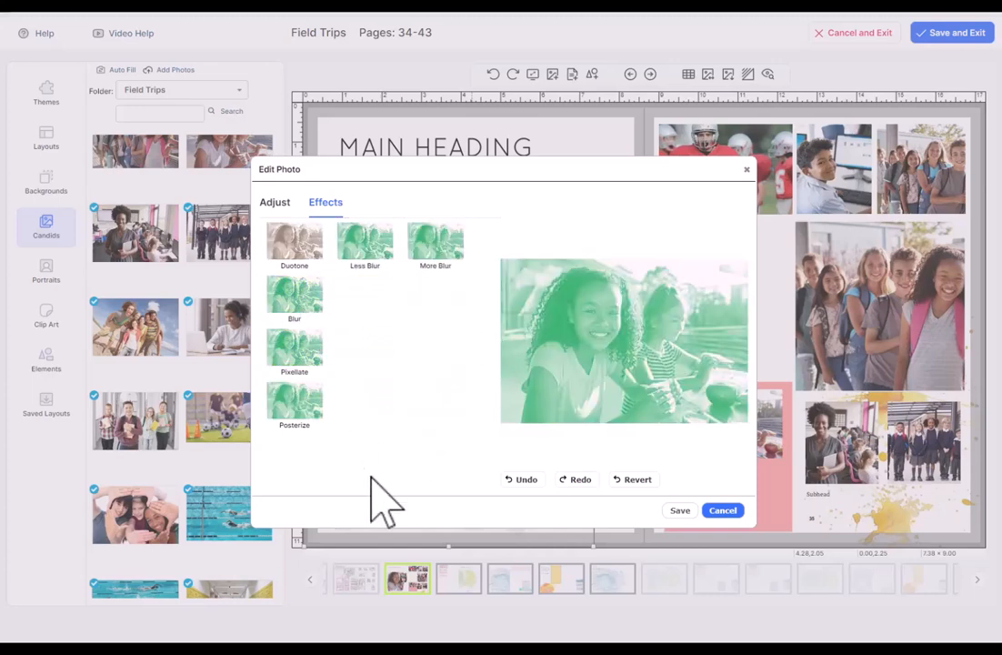
left_click(534, 483)
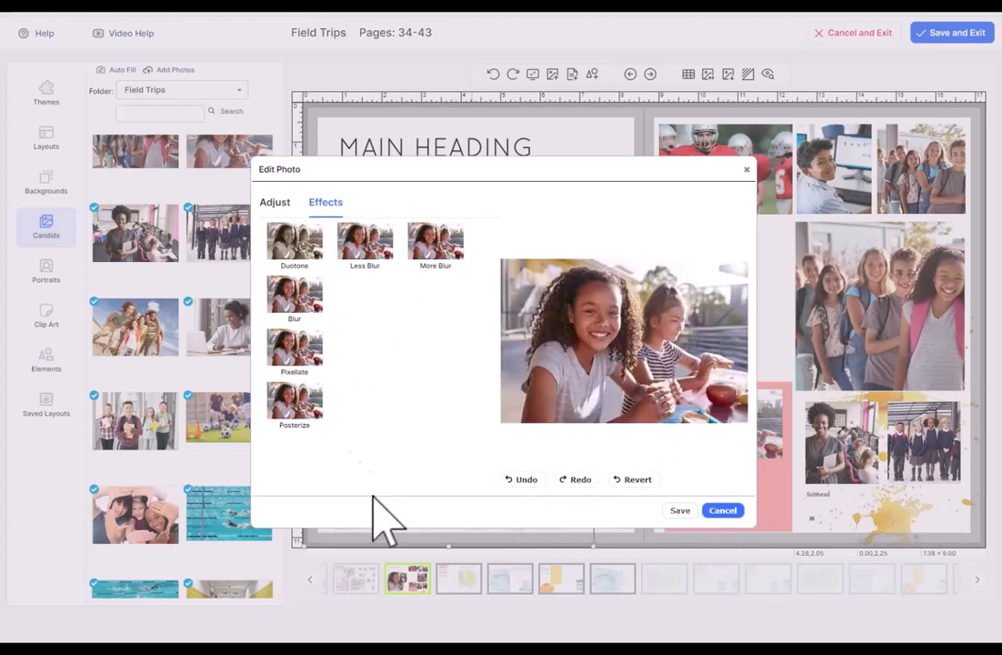
left_click(303, 353)
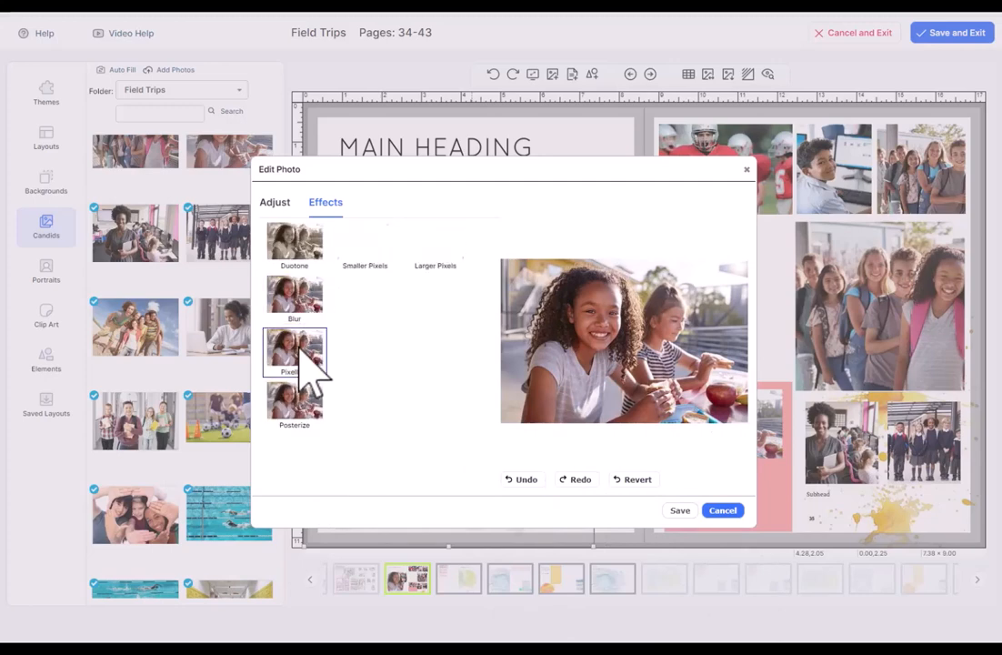
left_click(443, 266)
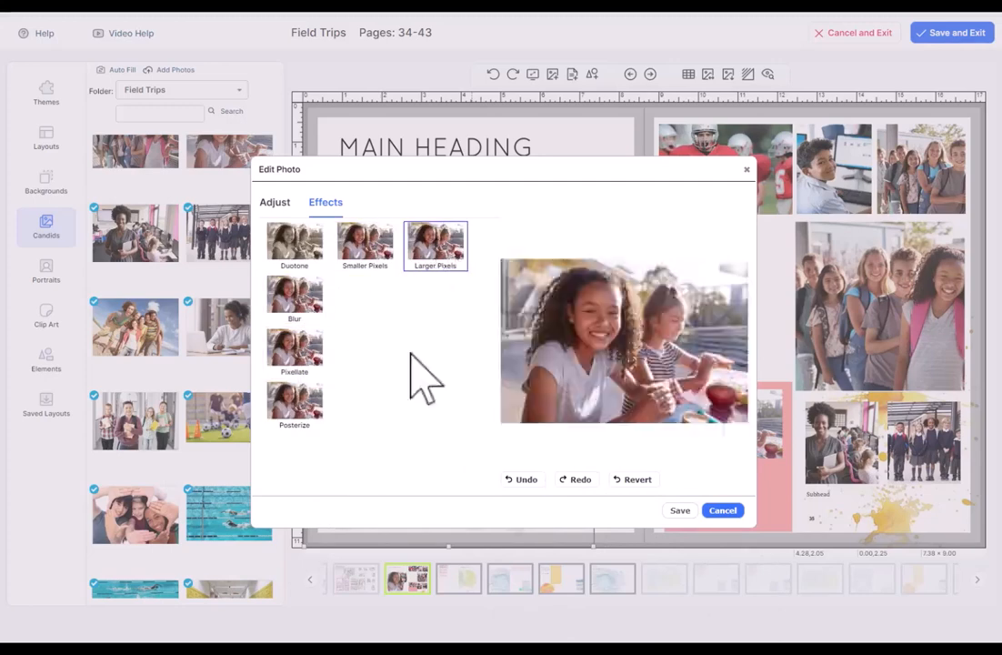
left_click(295, 404)
left_click(447, 253)
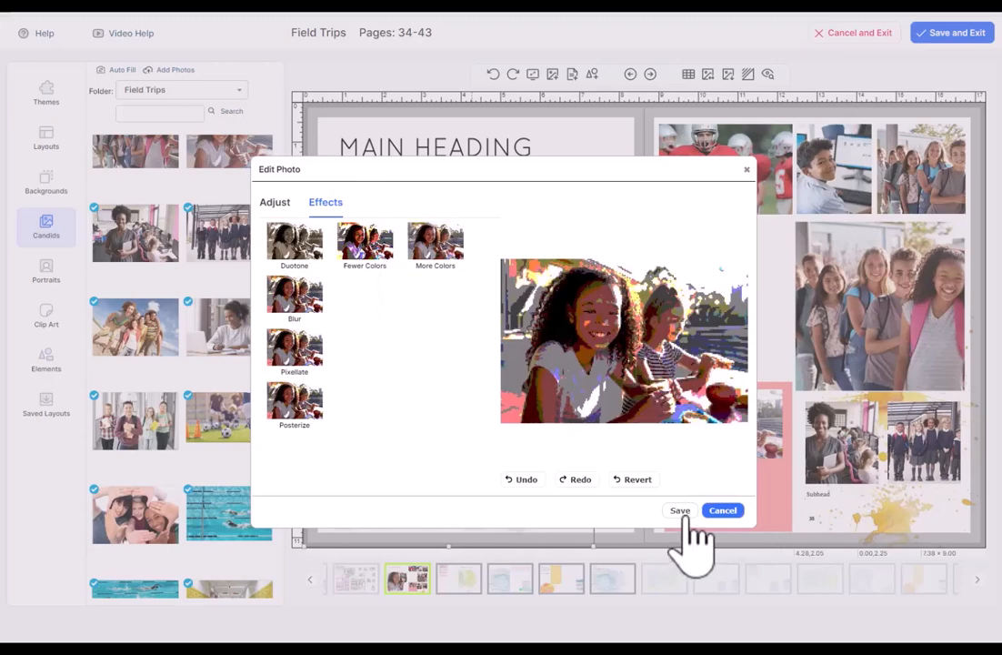
left_click(723, 511)
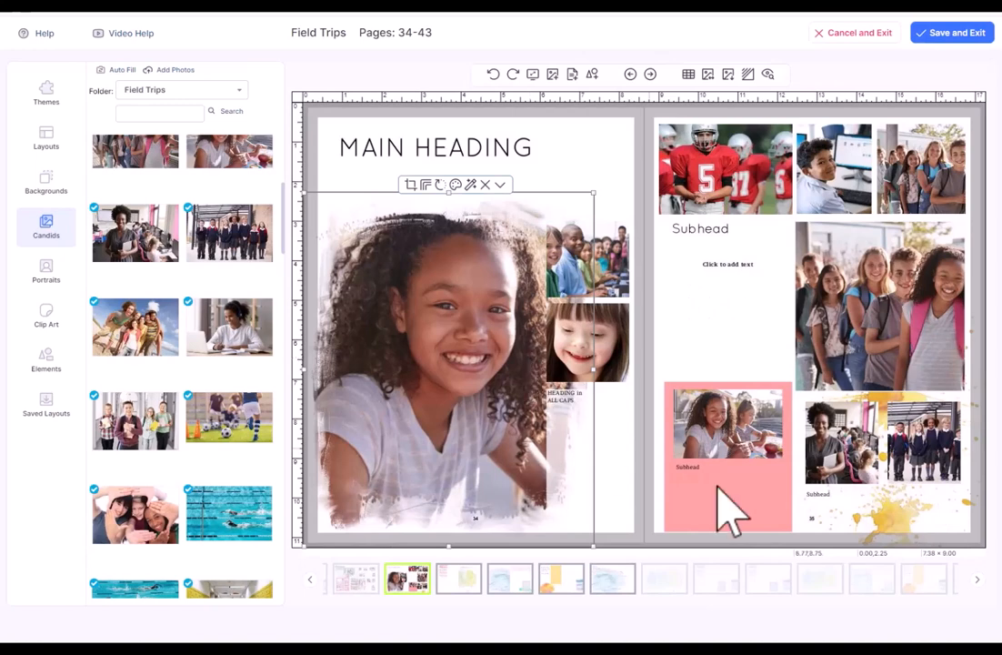
left_click(501, 186)
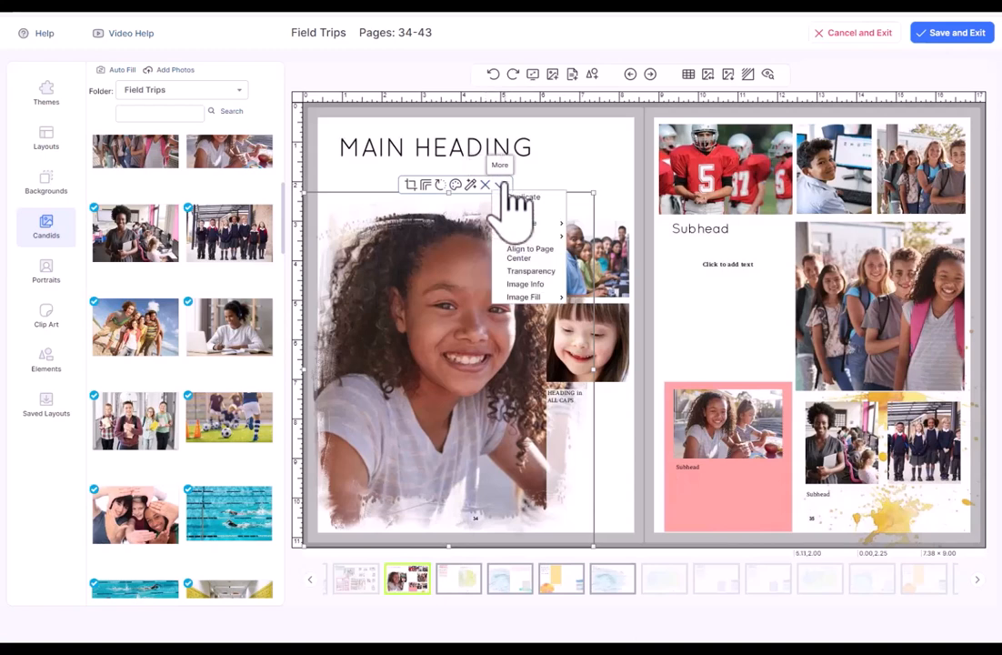
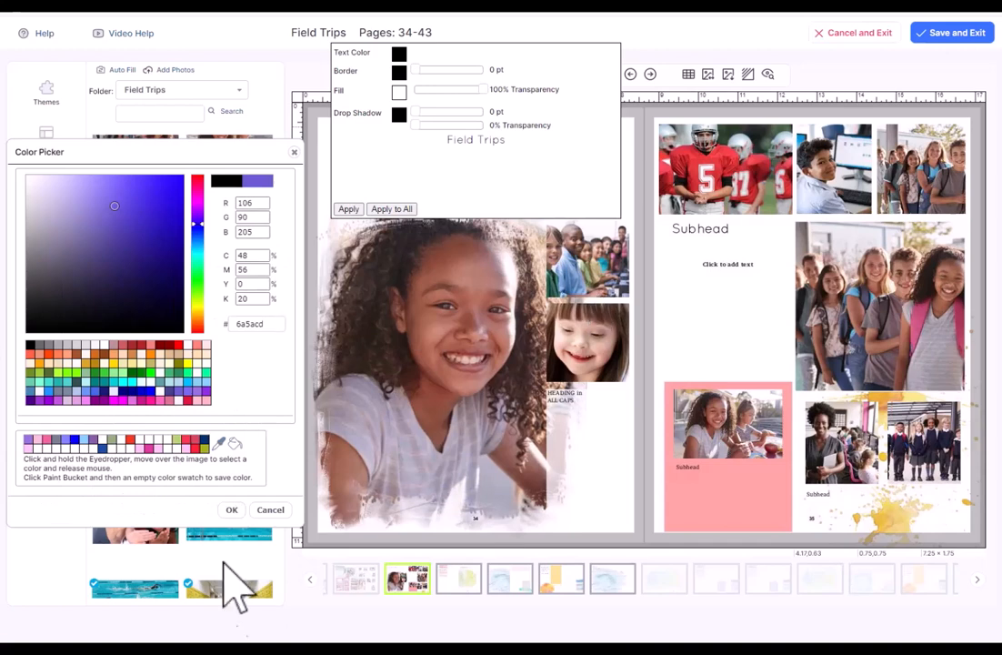
Set the text color of the Field Trips heading to slate blue 6a5acd
left_click(233, 511)
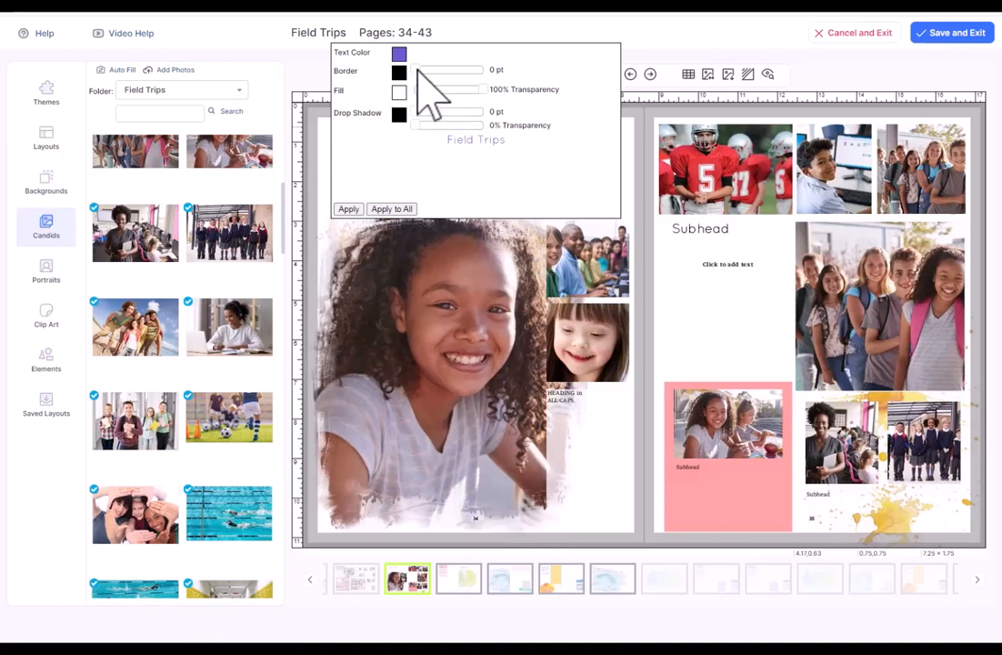
Give the Field Trips heading box a 5 pt border in sky blue 87ceeb
left_click_drag(417, 70, 452, 72)
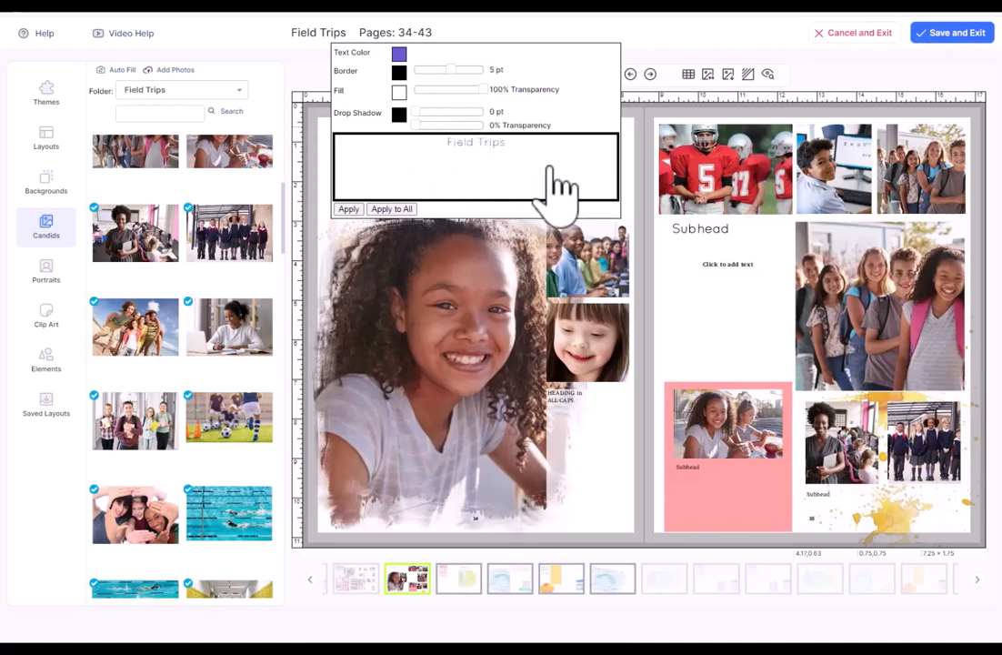
left_click(404, 94)
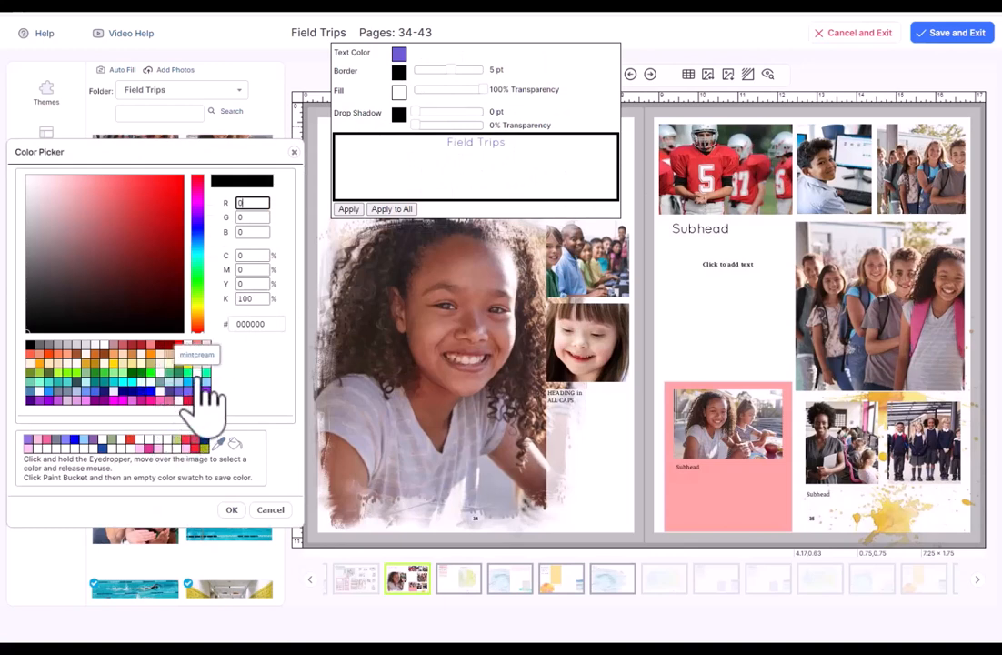
left_click(197, 382)
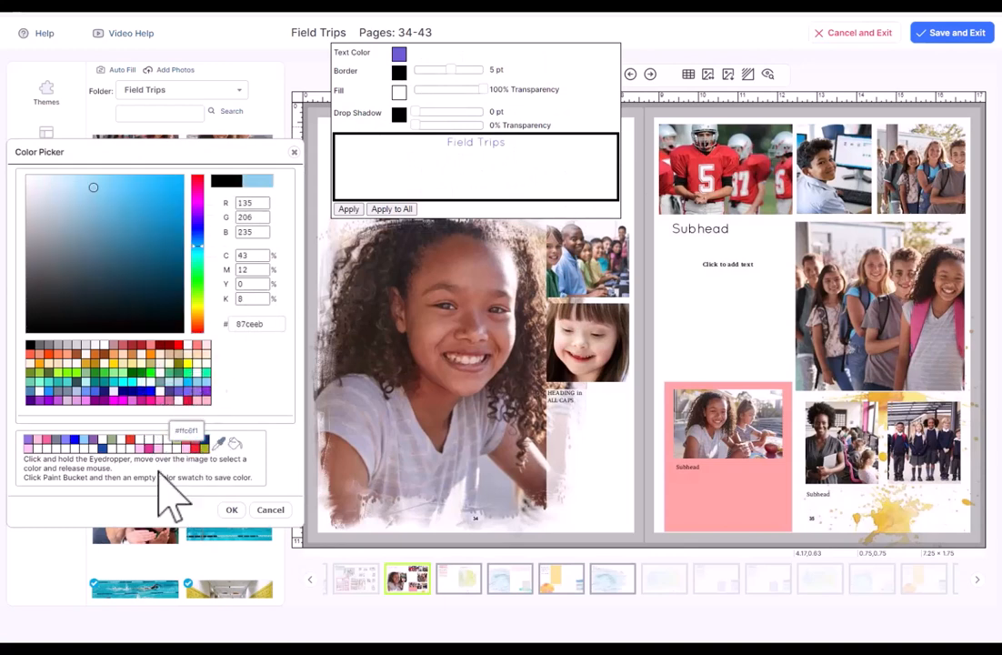
left_click(230, 511)
Fill the Field Trips heading box with pink ffc6f1 at 52% transparency and apply the styling
left_click_drag(483, 91, 468, 91)
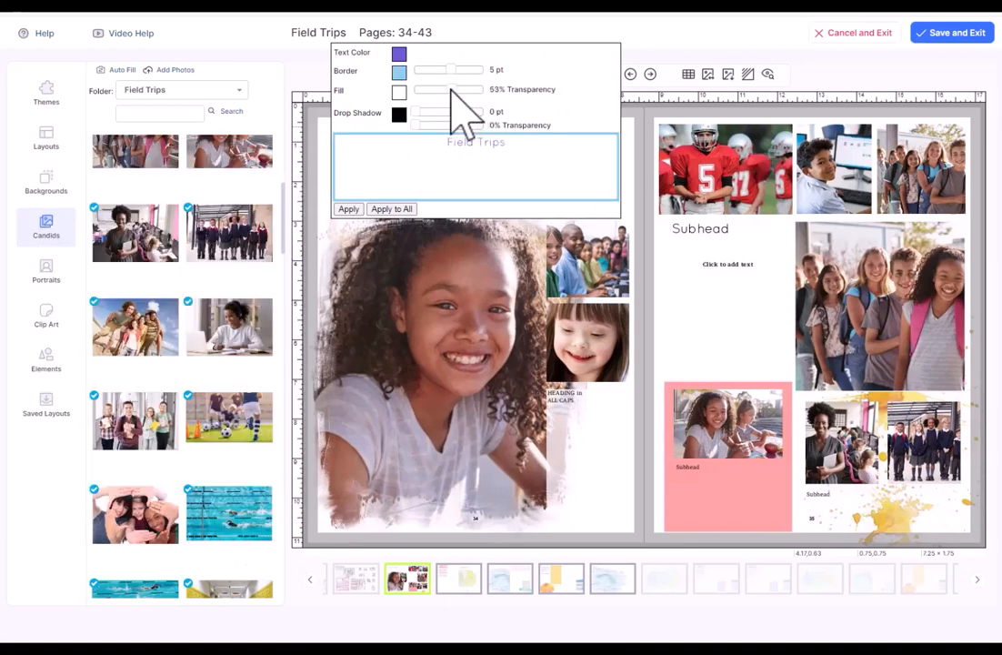
left_click(399, 92)
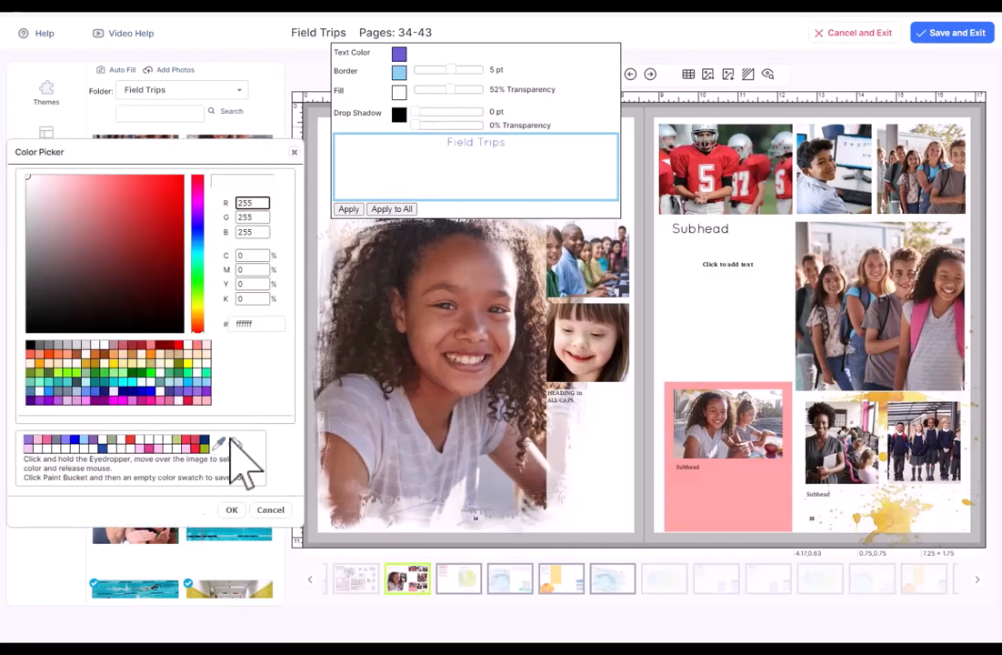
left_click(134, 444)
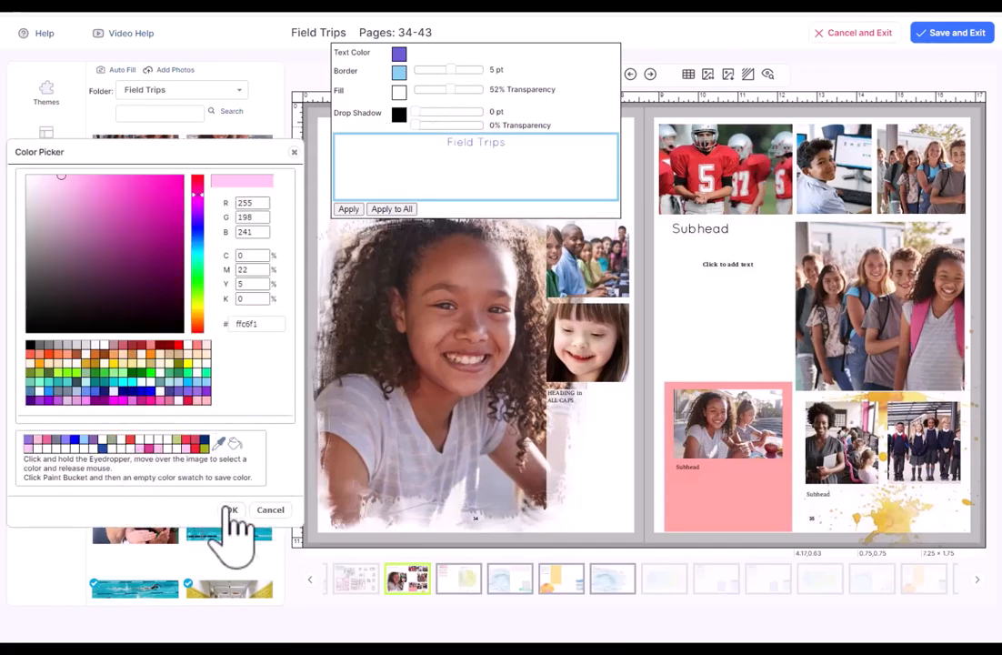
left_click(230, 510)
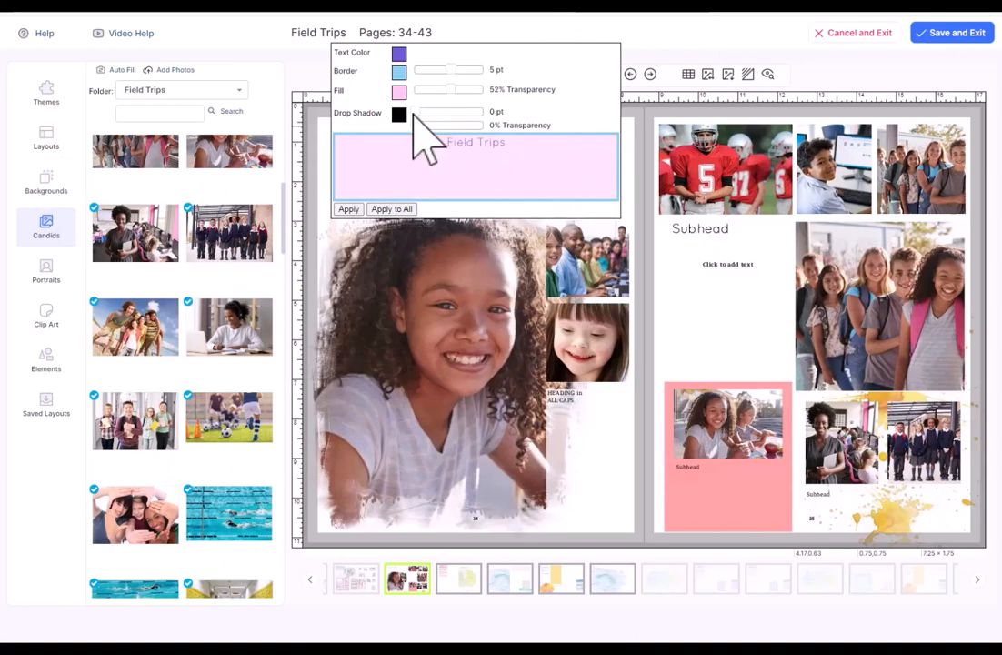
left_click_drag(415, 113, 359, 168)
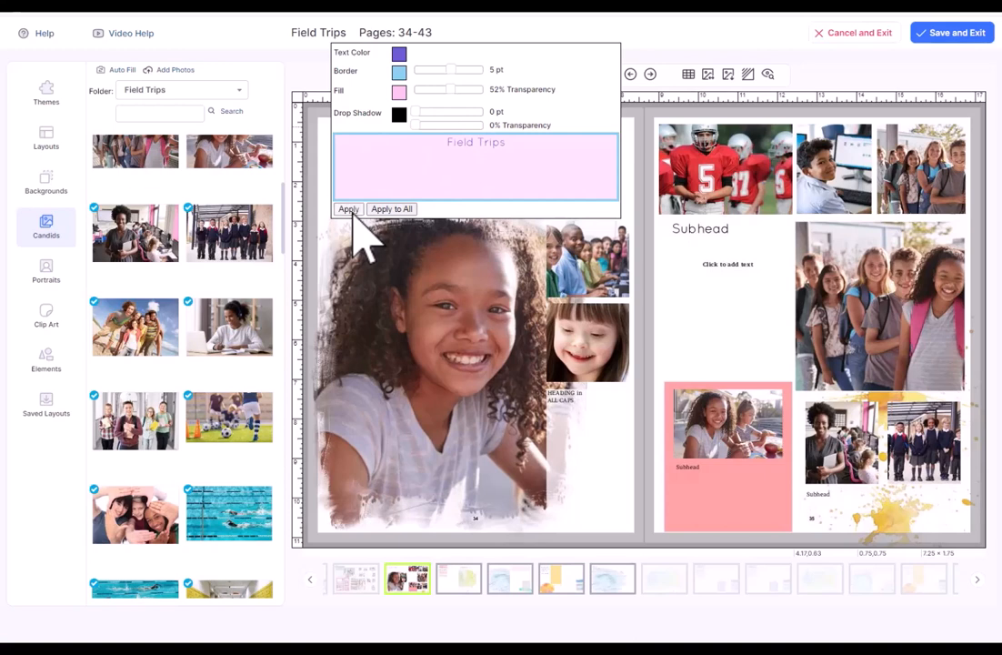
left_click(351, 210)
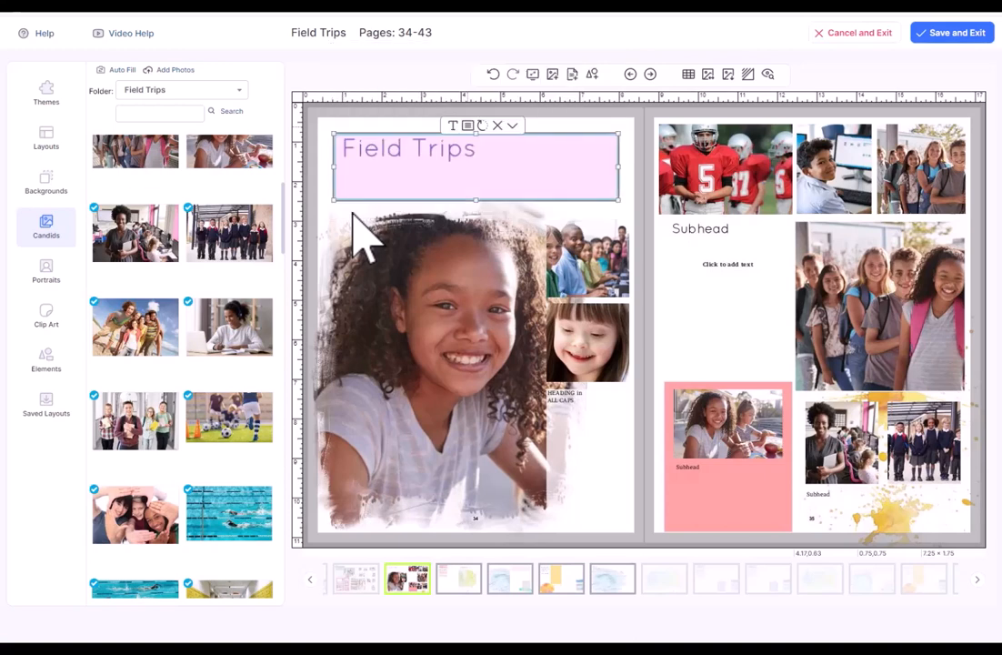
left_click(637, 214)
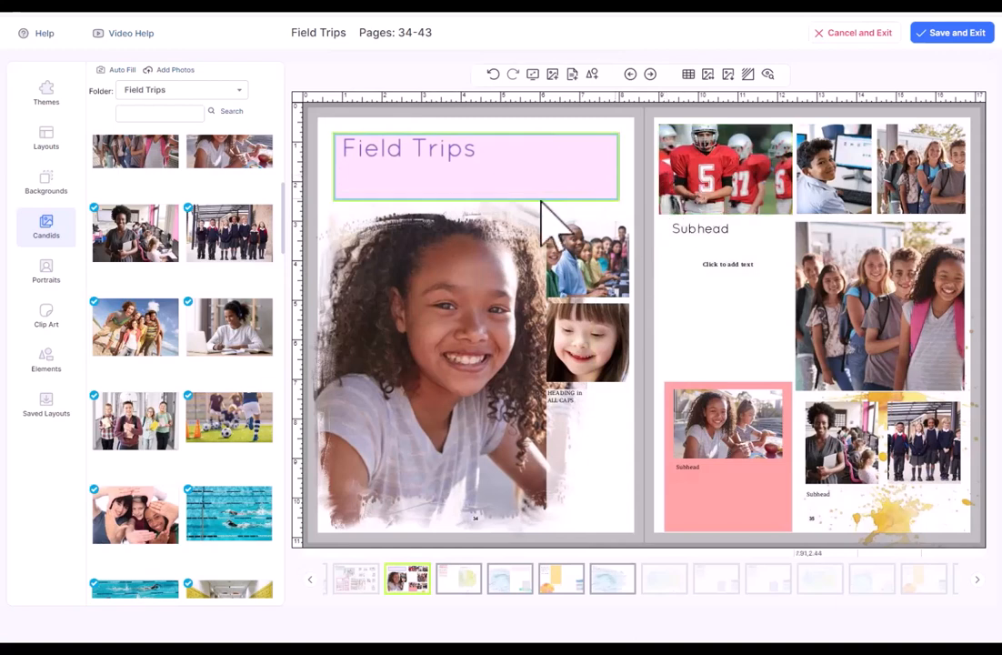
Center the Field Trips heading text vertically and horizontally within its box
left_click(463, 150)
left_click(454, 125)
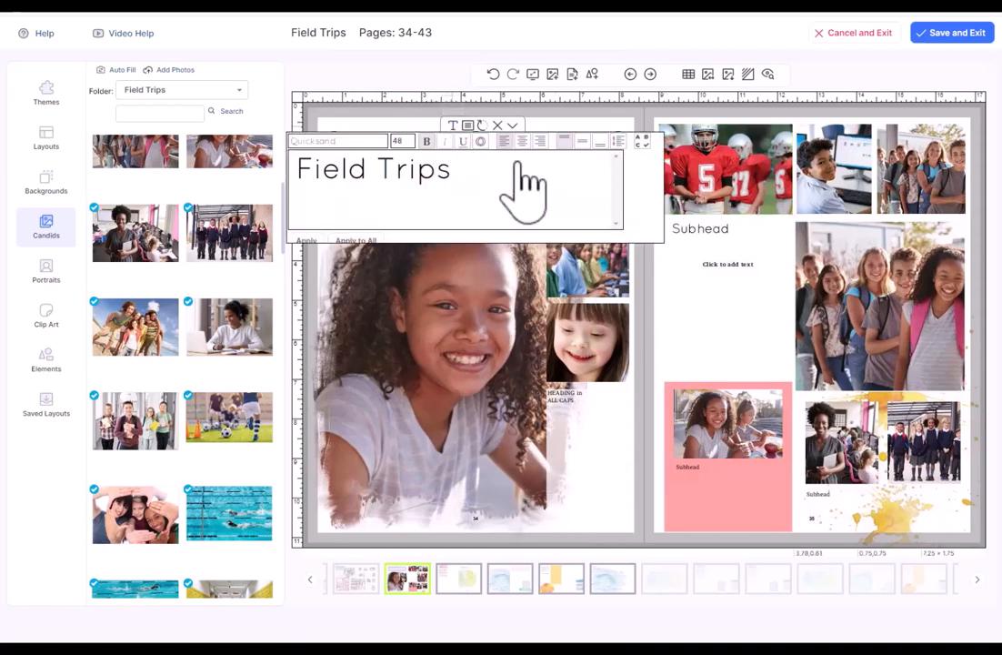
left_click(582, 141)
left_click(522, 141)
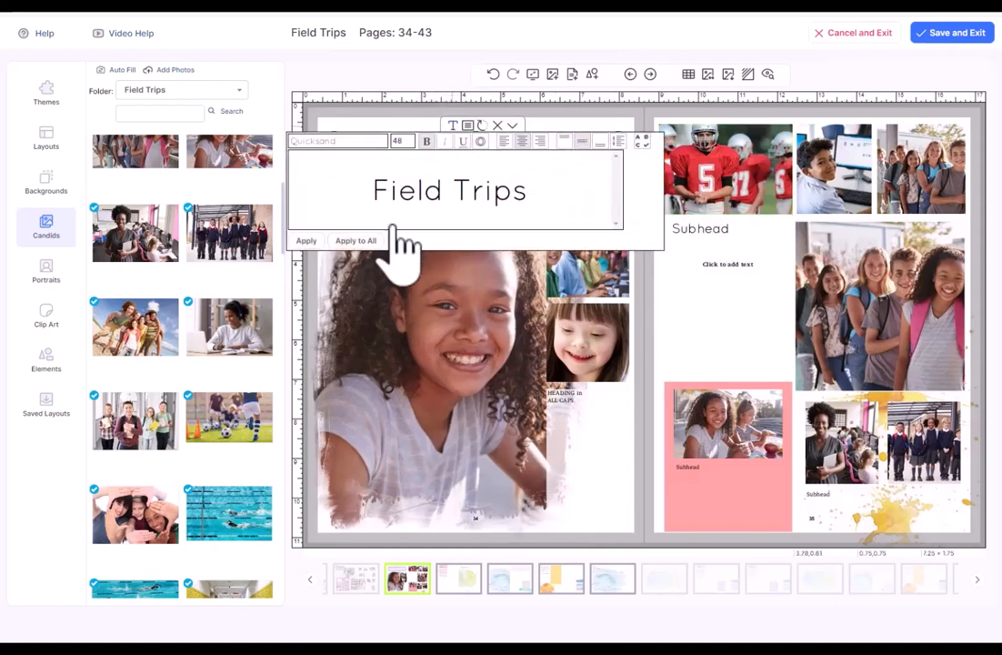
left_click(309, 241)
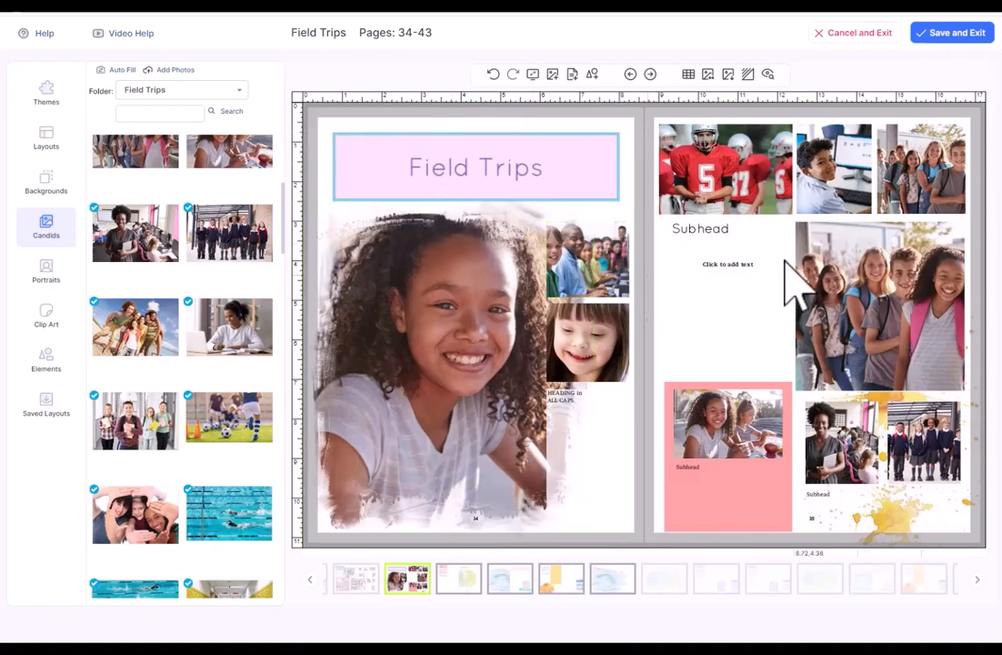
Undo the heading's centering and color styling, and deselect the heading
left_click(492, 75)
left_click(492, 76)
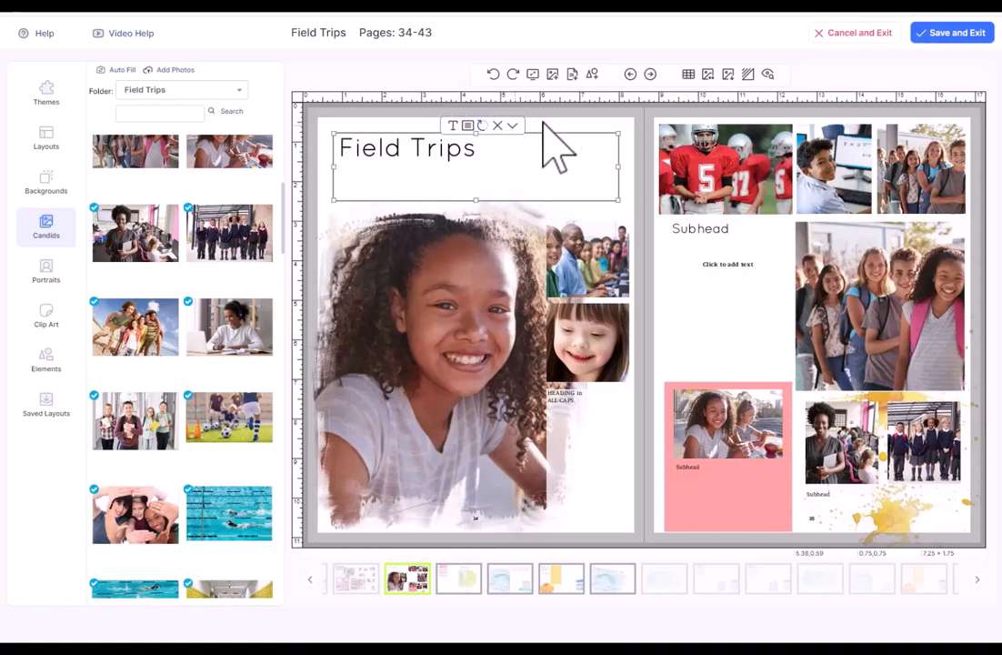
left_click(627, 120)
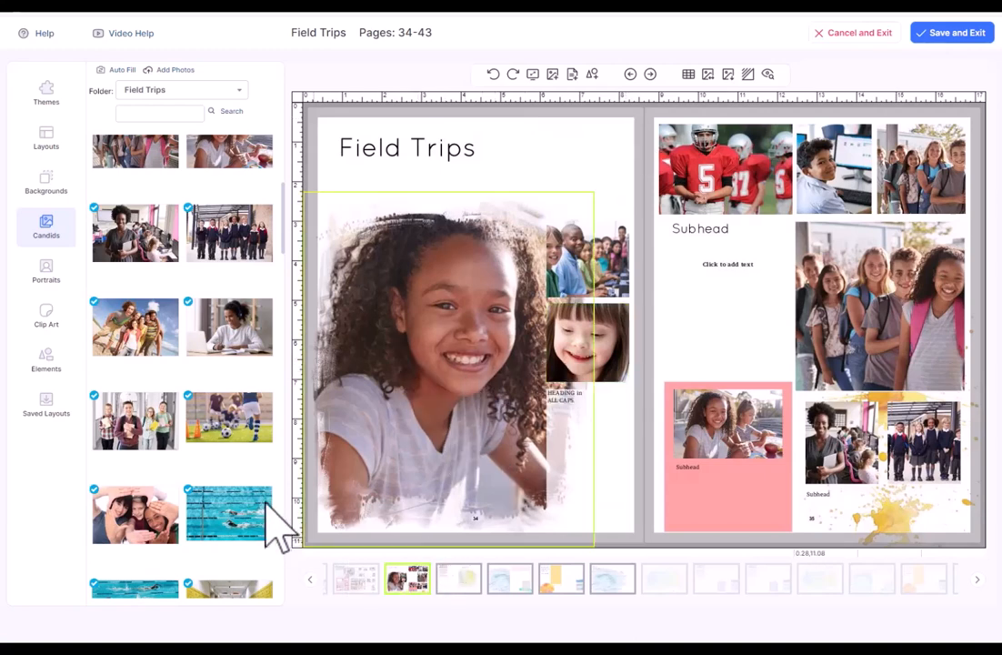
Replace the small photo above the page 34 caption with the photo of three friends framing their faces, and go to the next spread
left_click_drag(132, 519, 623, 414)
left_click(596, 469)
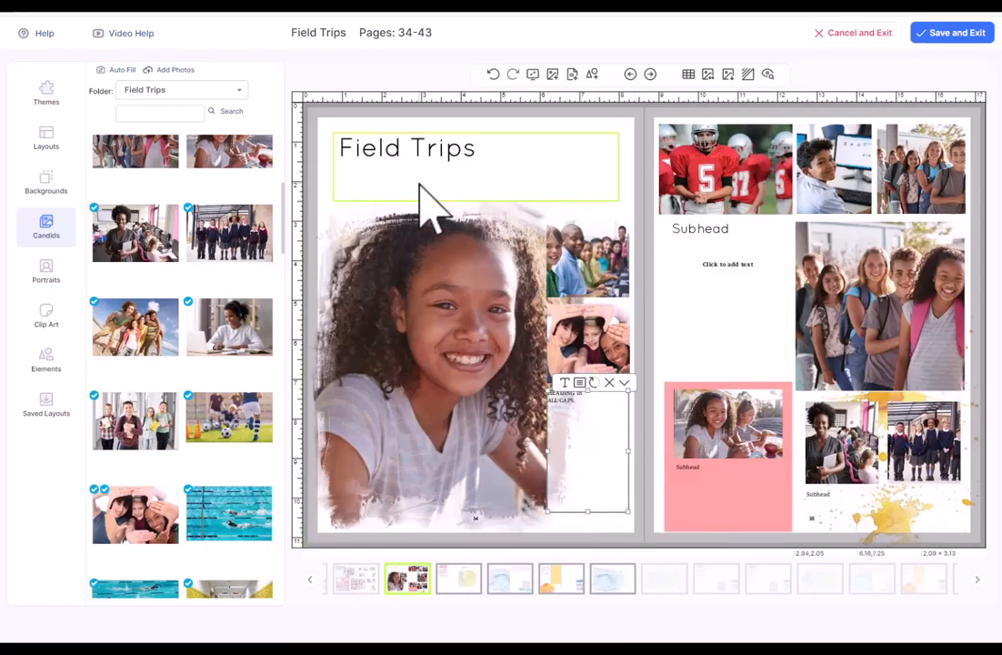
left_click(649, 75)
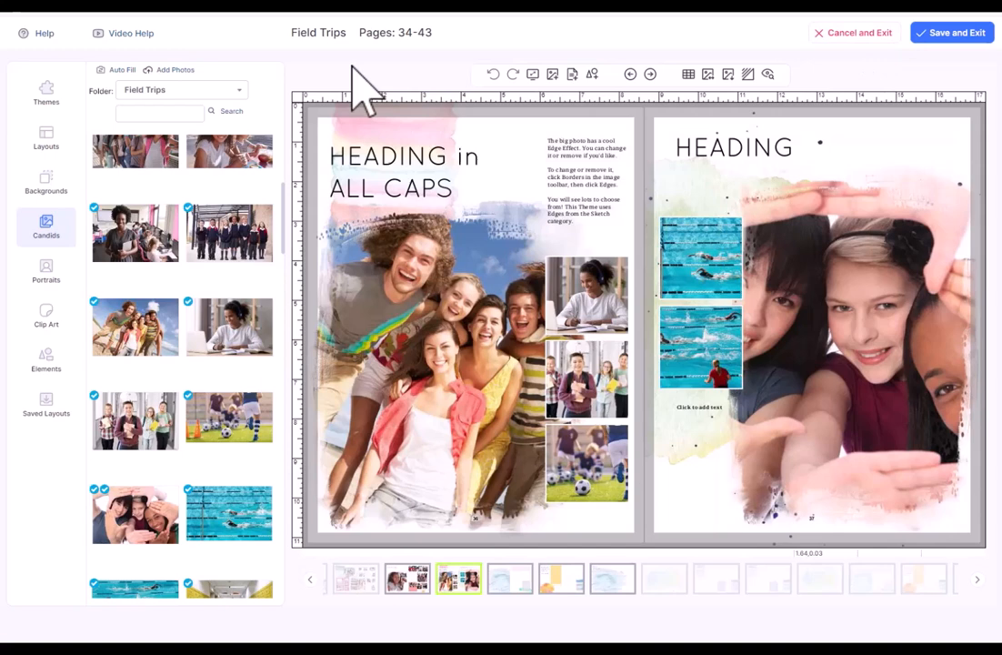
Browse the Construction clip art folder and the Arrows, Diversity and Marker Pen element folders
left_click(45, 318)
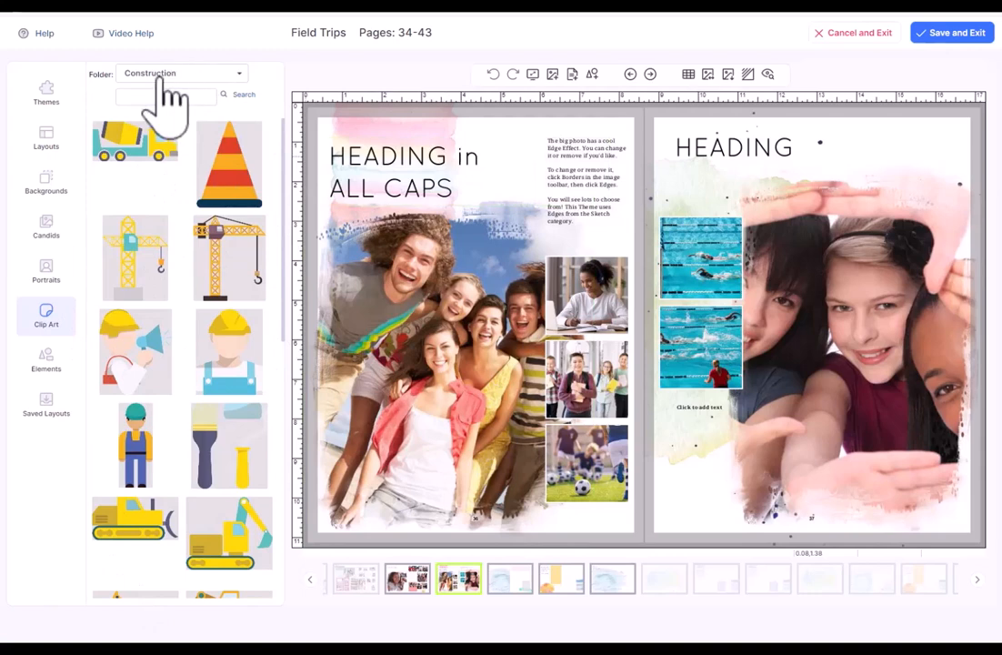
left_click(52, 359)
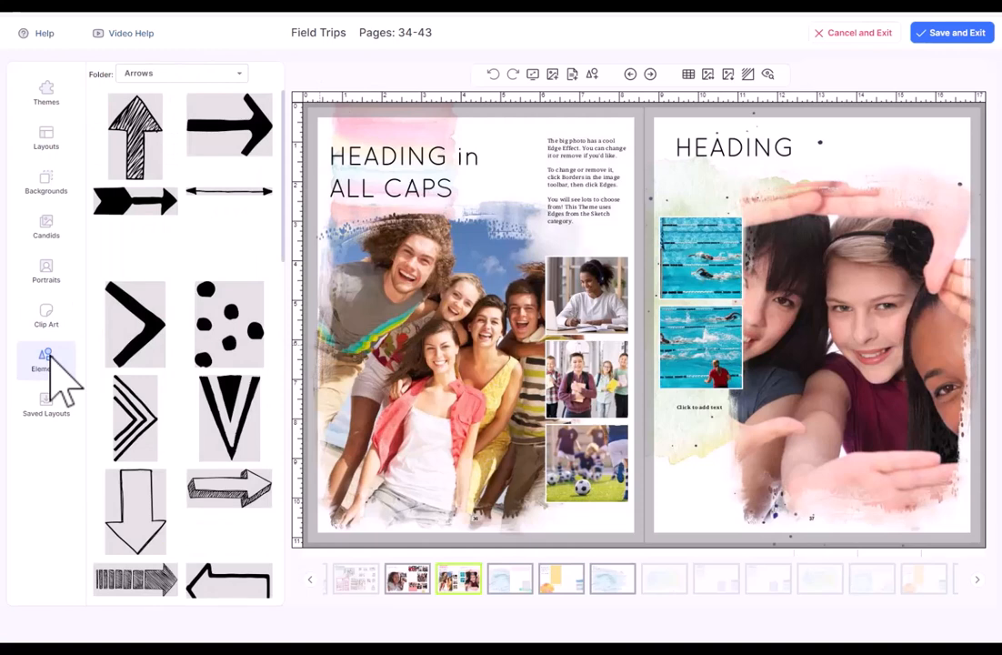
left_click(179, 73)
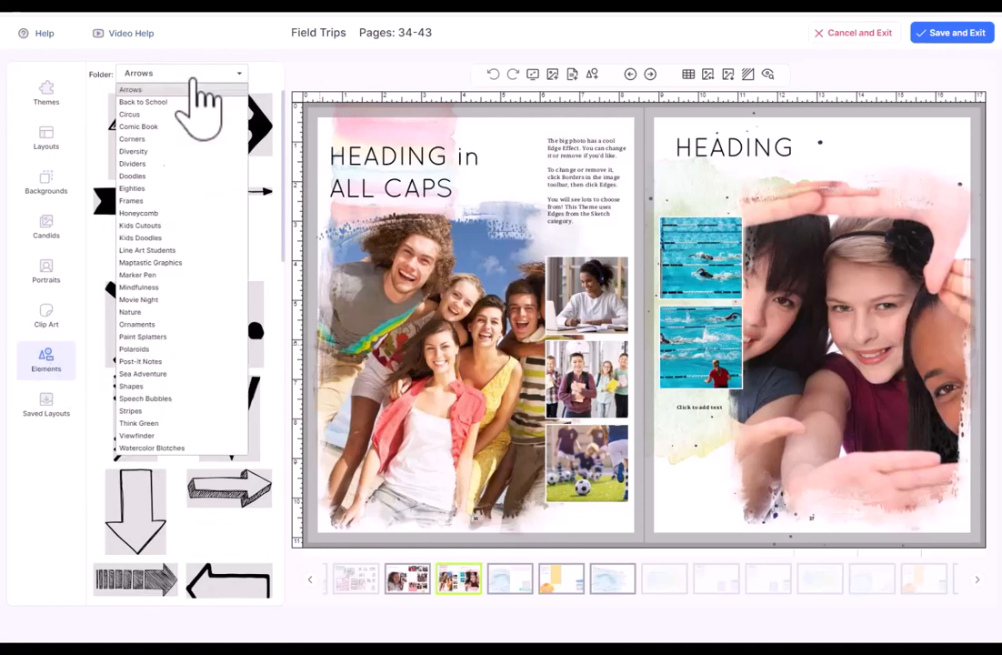
left_click(175, 153)
left_click(215, 76)
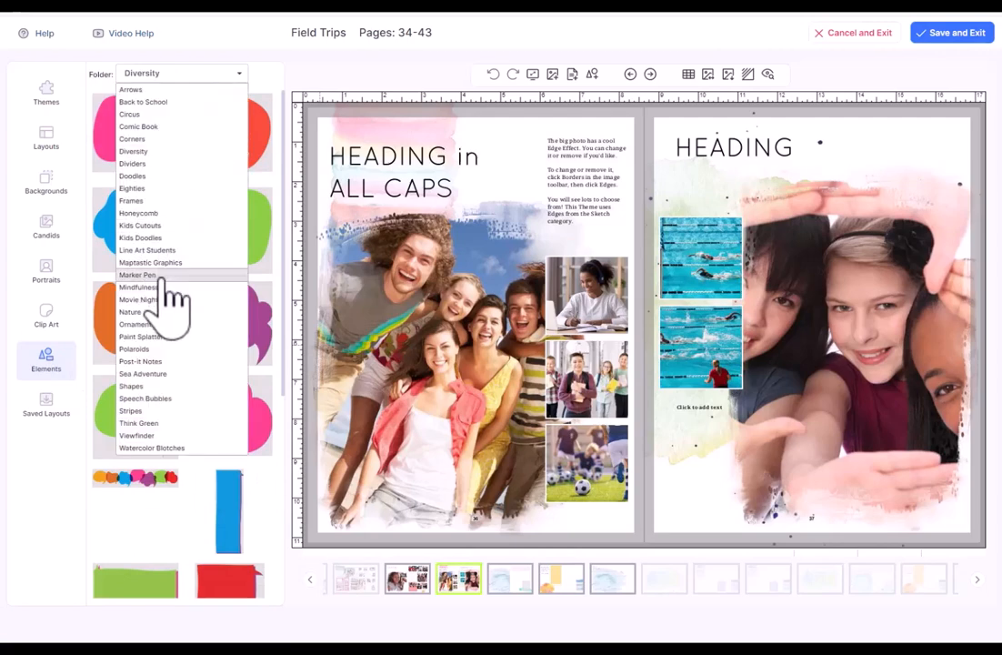
left_click(161, 275)
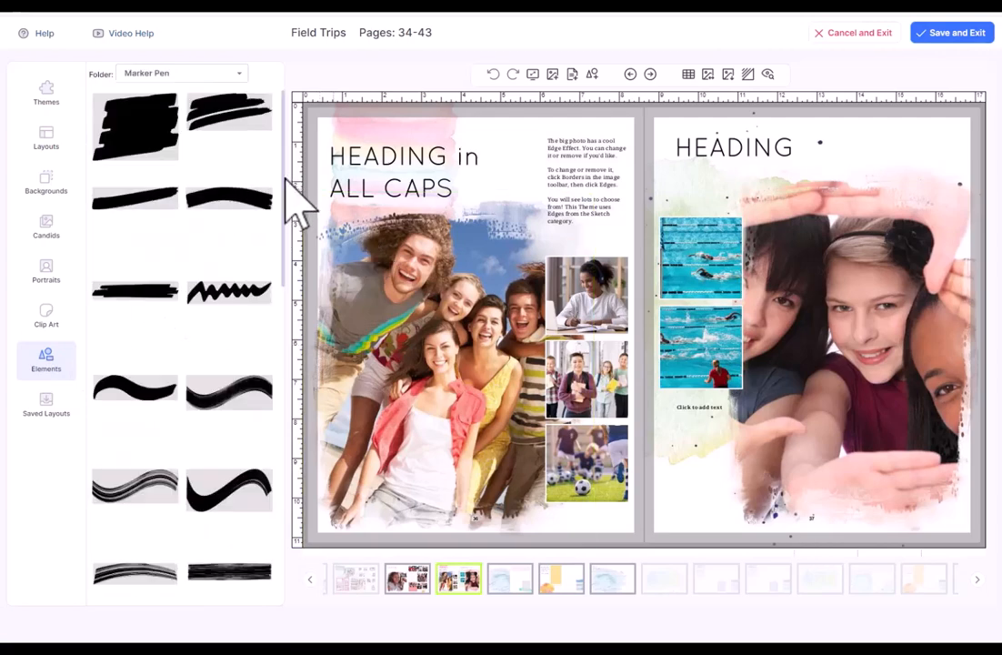
mouse_move(282, 198)
left_mouse_down()
mouse_move(281, 411)
mouse_move(280, 187)
left_mouse_up()
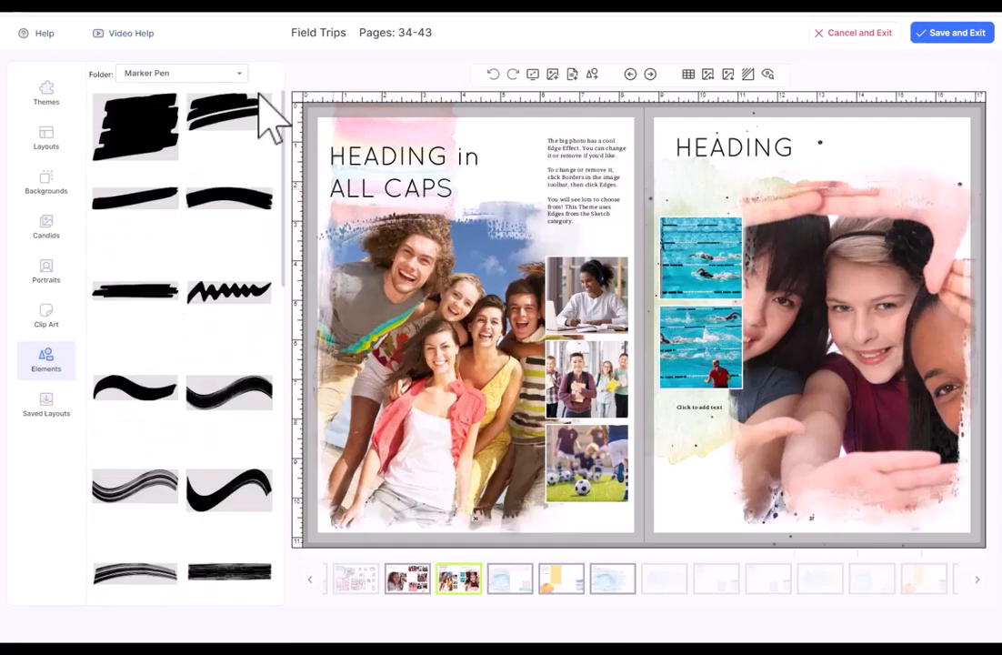
Add the pink Ranunculus element from Watercolor Blotches to page 37, enlarge it to about 4.64 × 1.86 and place it over the heading
left_click(215, 96)
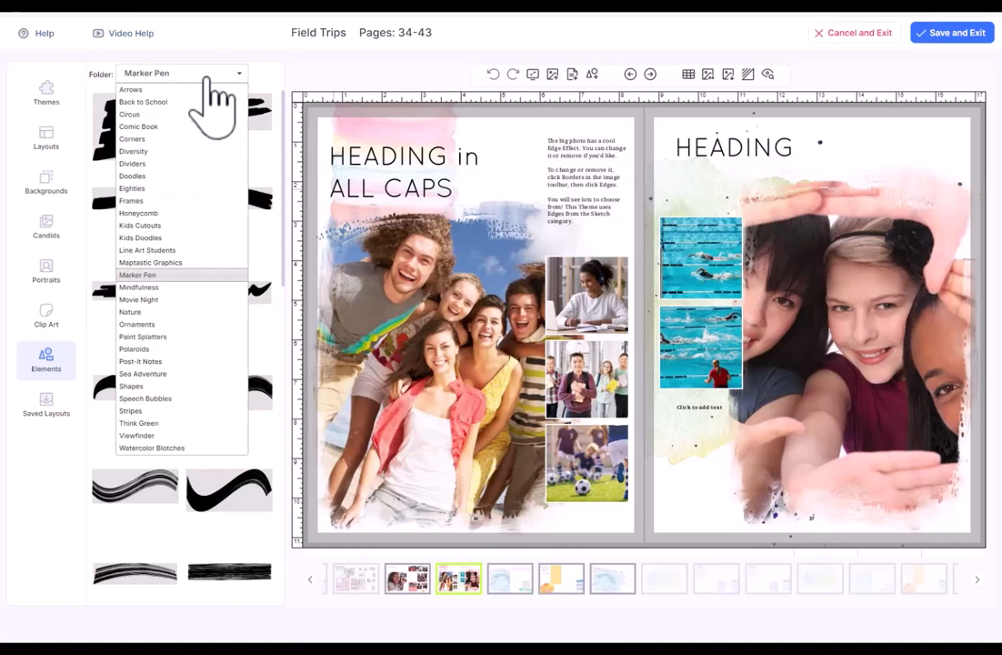
left_click(195, 448)
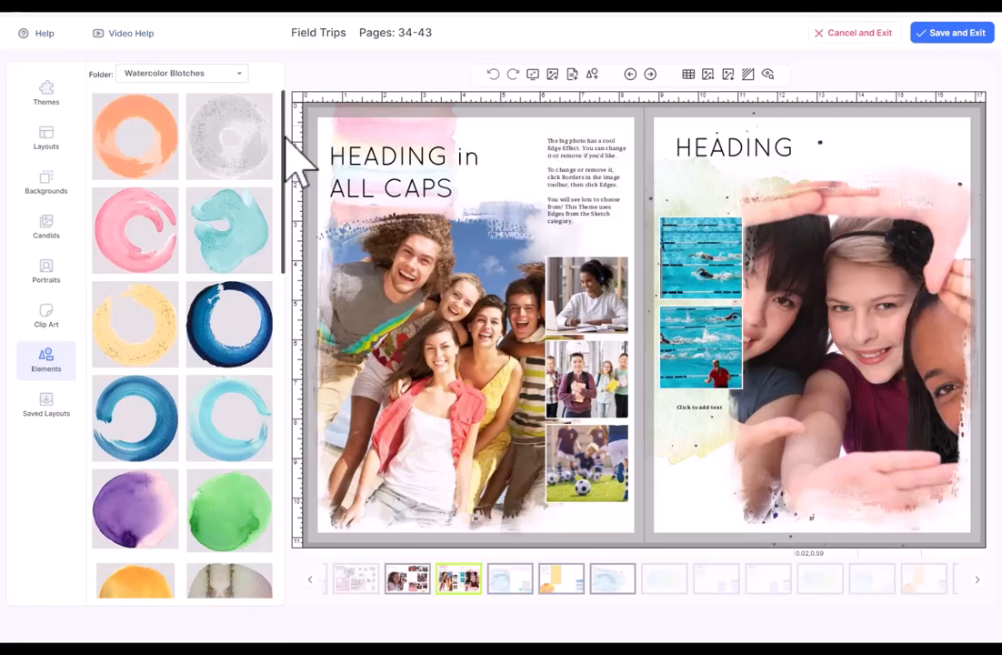
left_click_drag(283, 136, 286, 391)
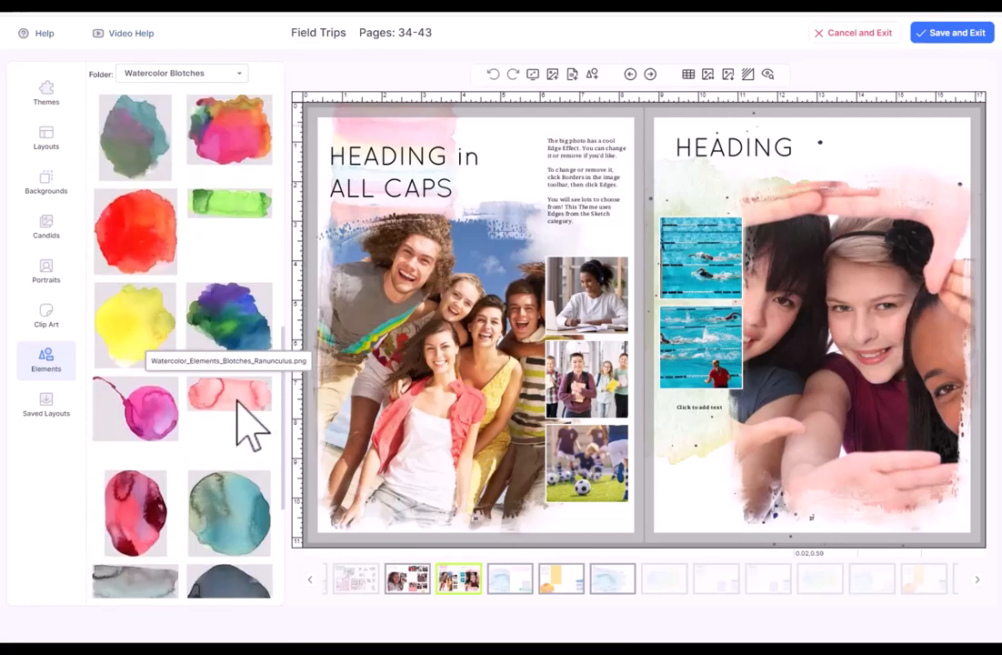
left_click_drag(627, 179, 896, 145)
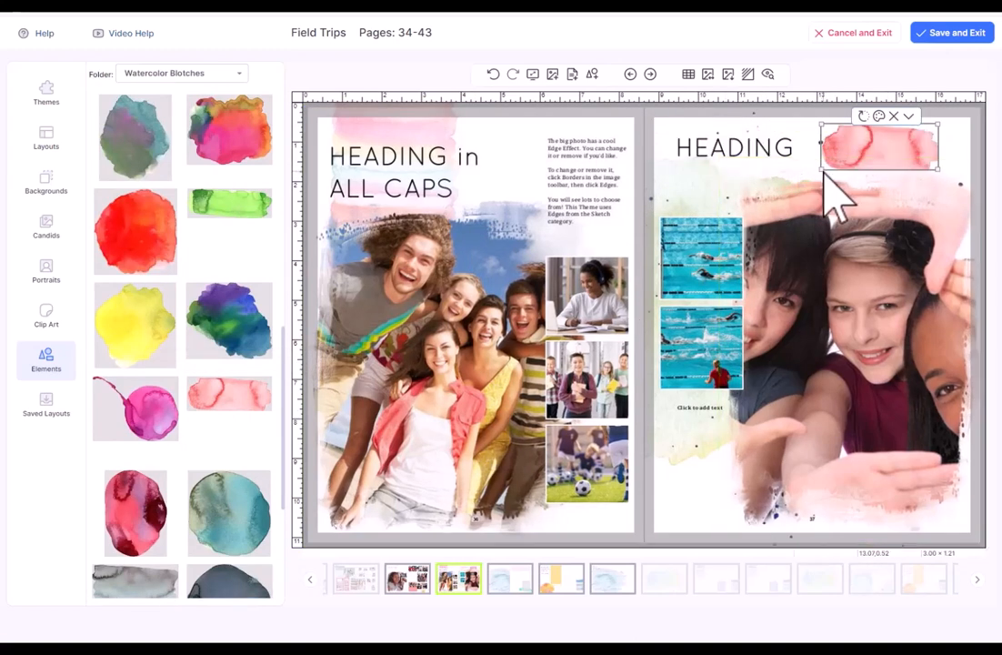
left_click_drag(821, 171, 756, 195)
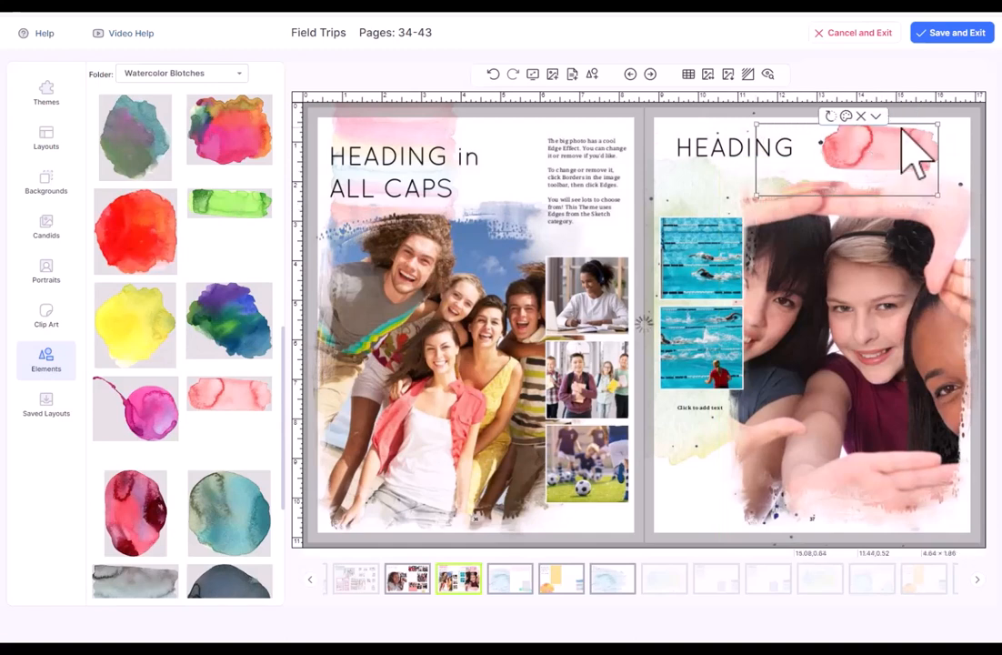
left_click_drag(917, 135, 819, 135)
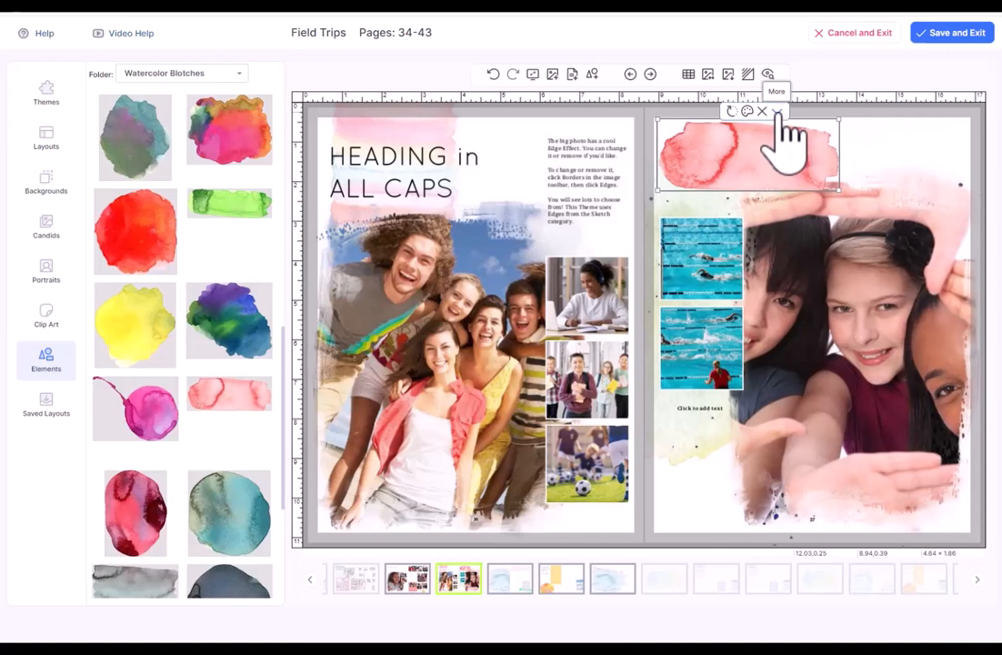
Send the pink watercolor blotch on page 37 to the back, behind the heading text
left_click(777, 112)
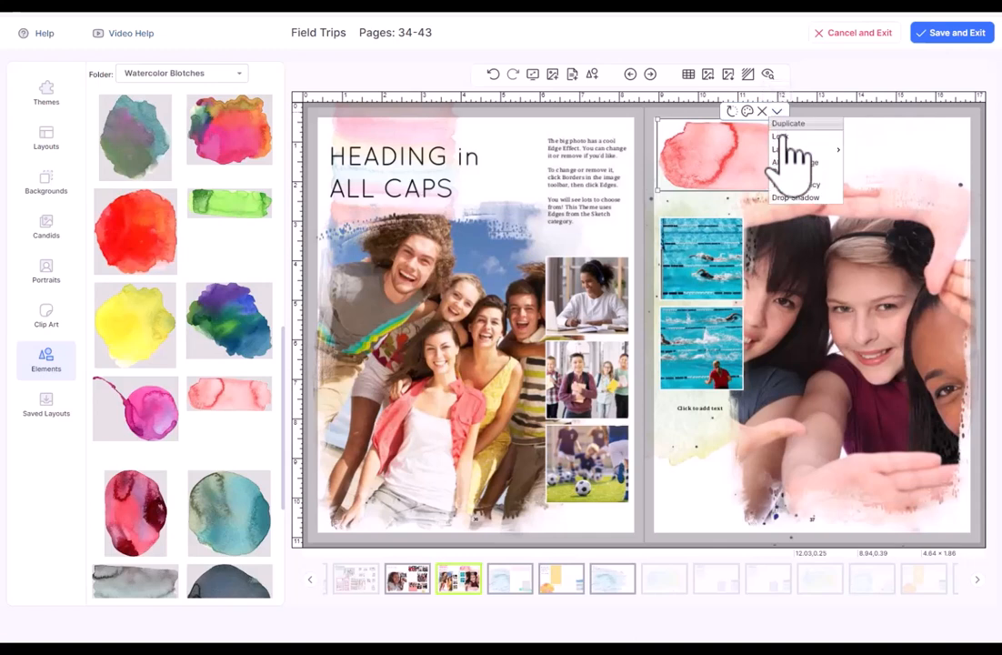
mouse_move(788, 151)
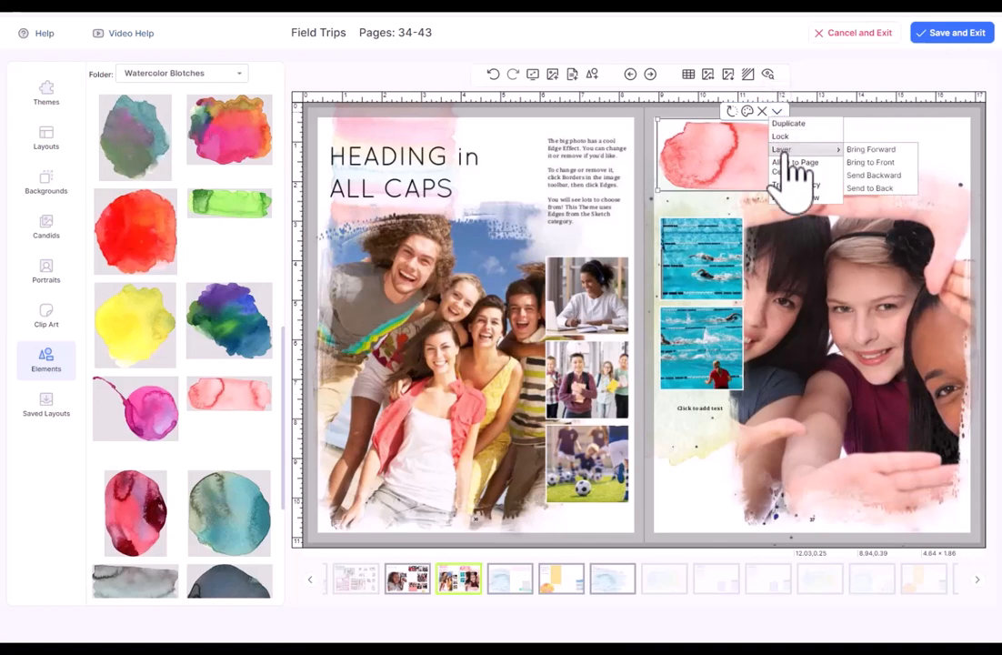
left_click(870, 188)
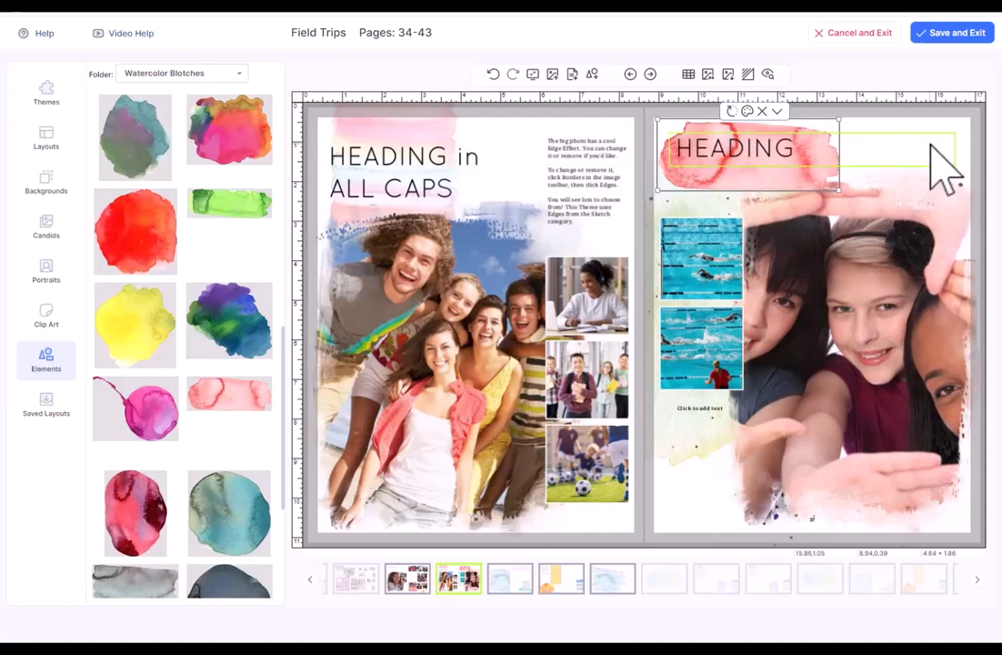
left_click(806, 198)
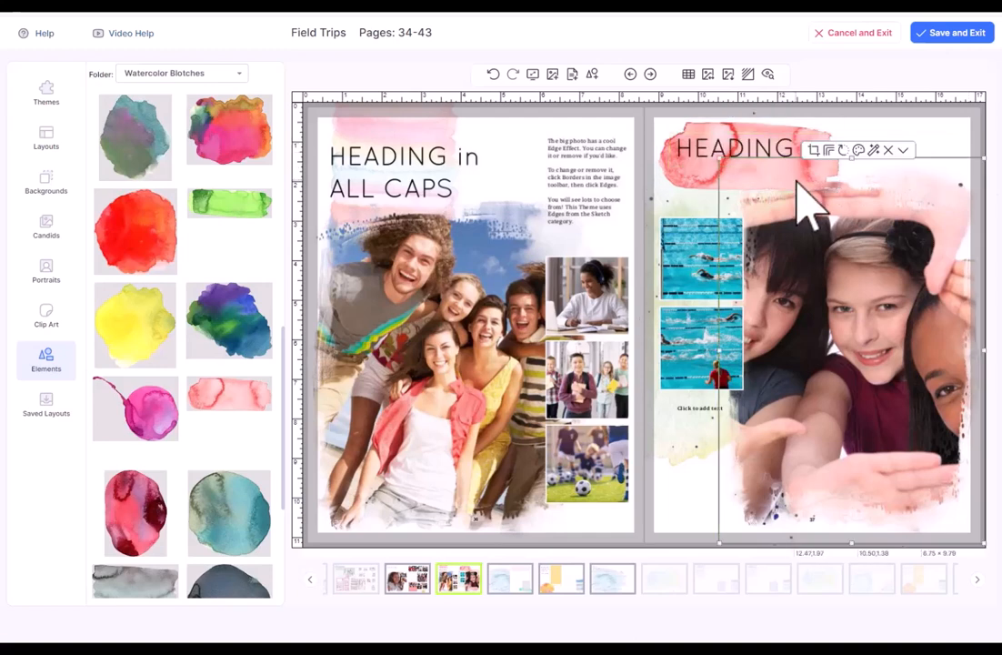
Move the pink watercolor blotch on page 37 to the page's upper-left corner around the heading and set its transparency to 41%
left_click(682, 182)
left_click_drag(683, 179, 679, 177)
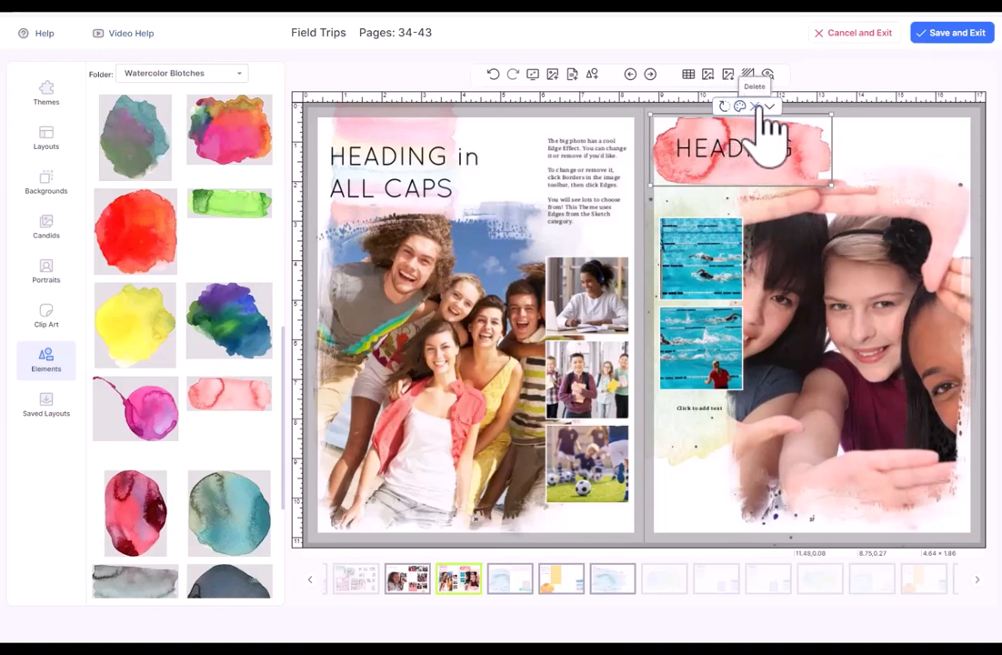
left_click(771, 109)
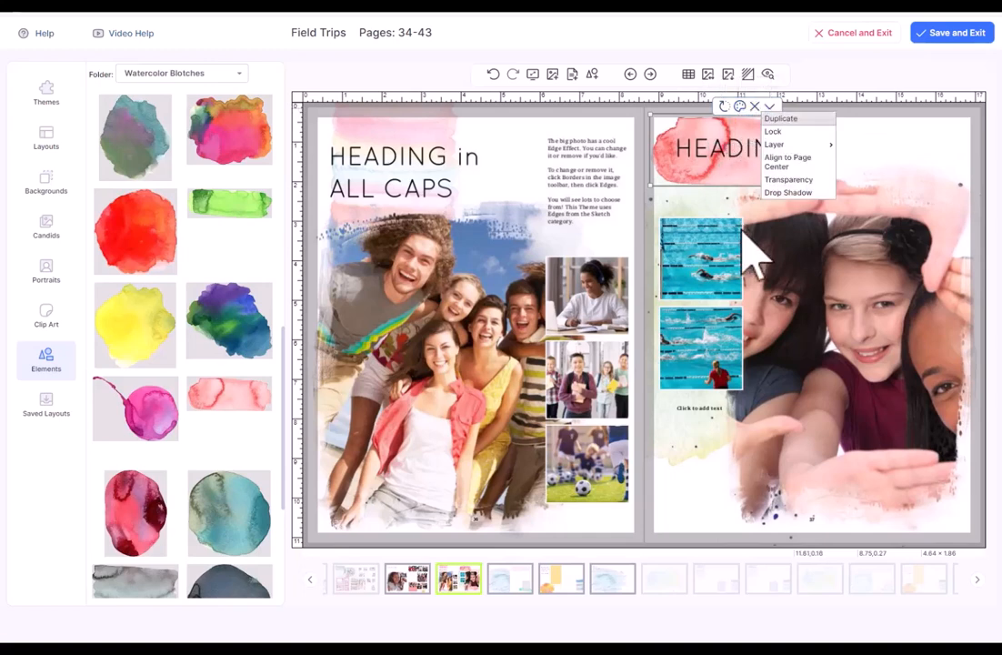
left_click(809, 181)
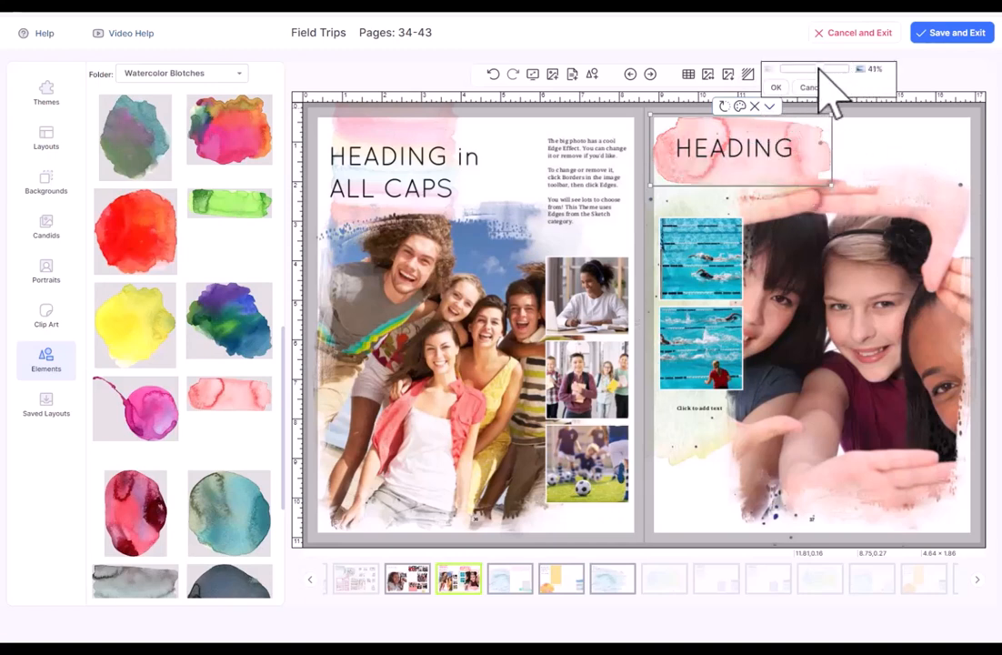
left_click(777, 88)
left_click(961, 141)
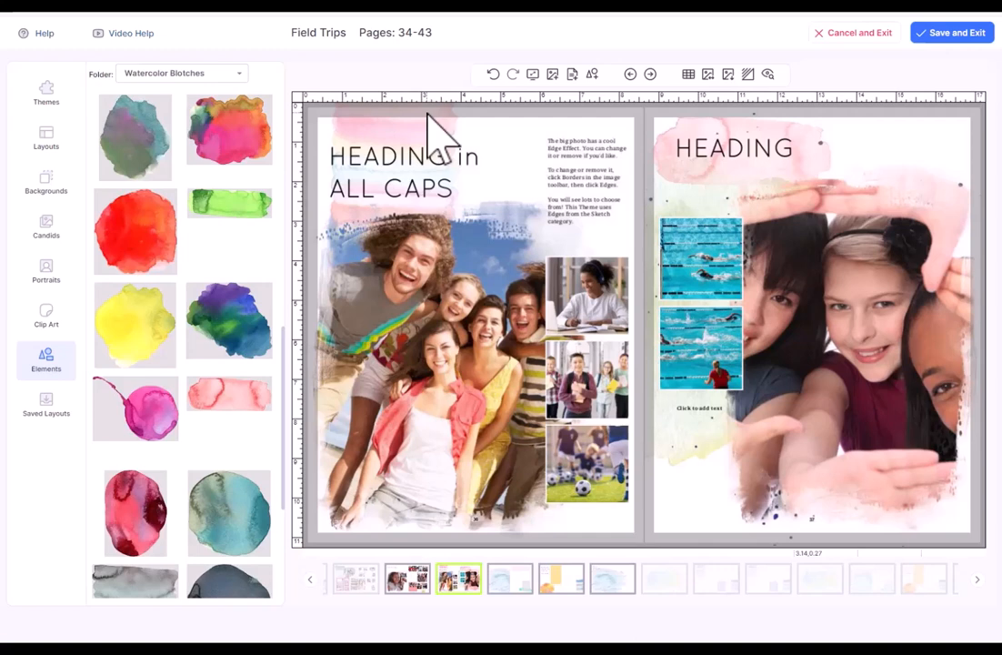
Replace the two small swimming photos on page 37 with the friends framing their faces above and the student at a laptop below
left_click(50, 229)
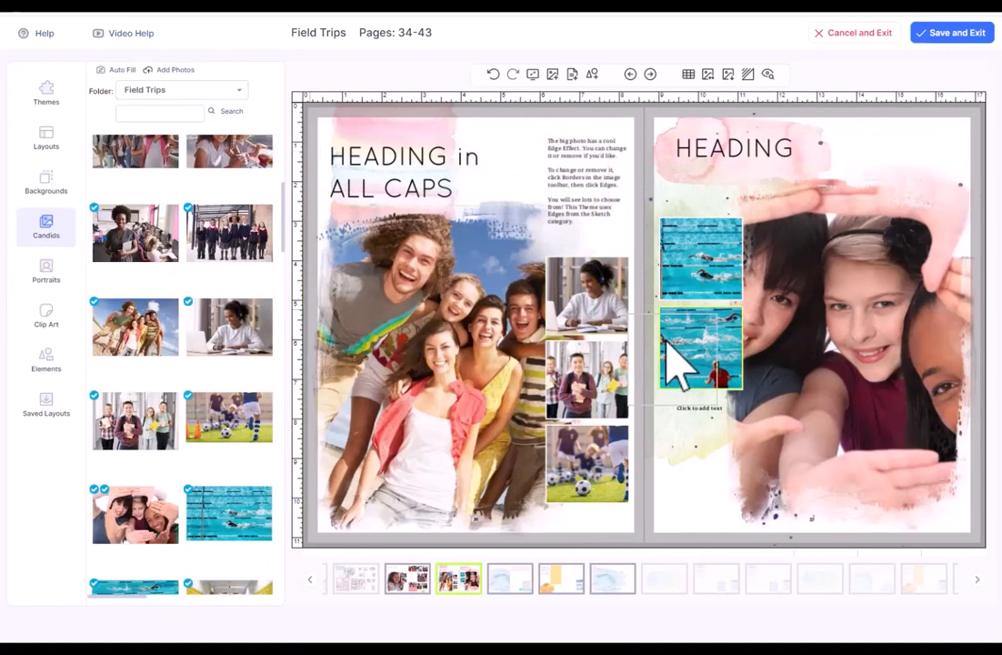
left_click_drag(689, 341, 689, 343)
left_click_drag(146, 510, 702, 221)
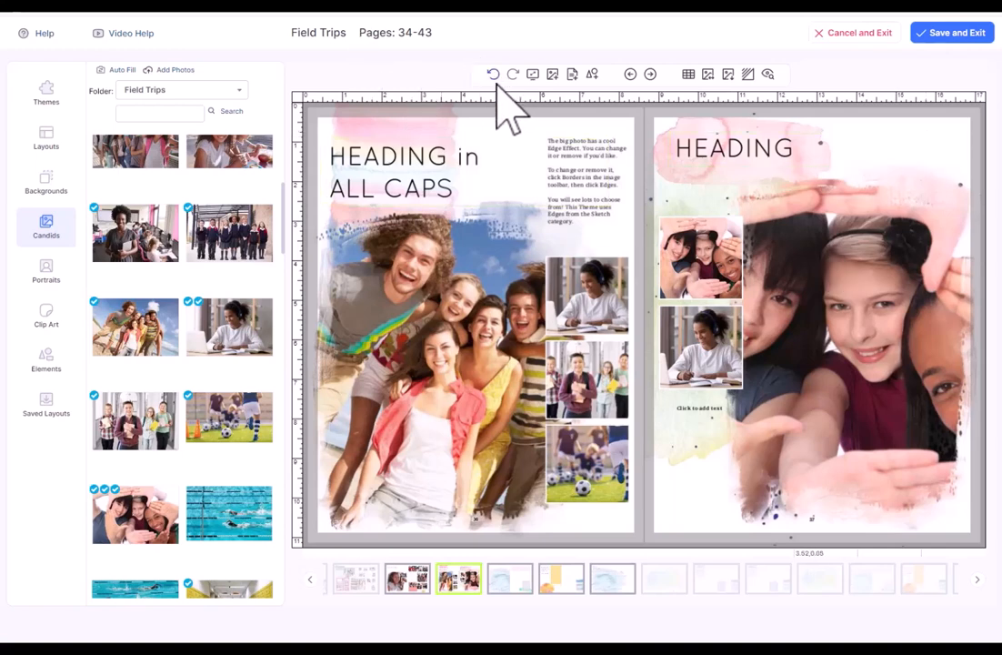
Resize the large friends photo on page 37 to about 6.63 × 5.06 and place it beside the two small photos
left_click(852, 293)
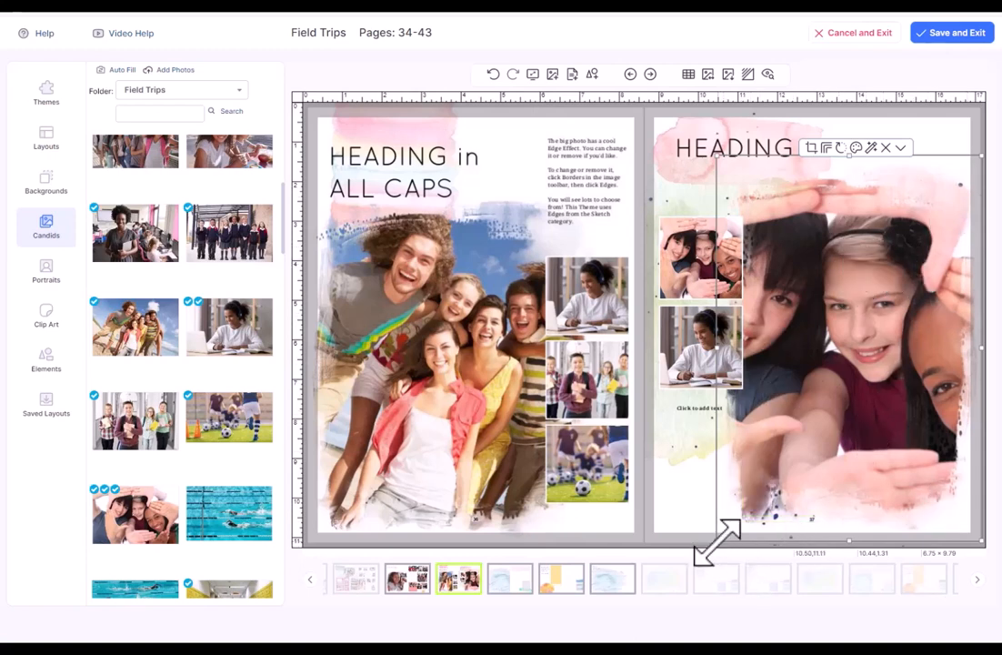
left_click_drag(718, 543, 805, 353)
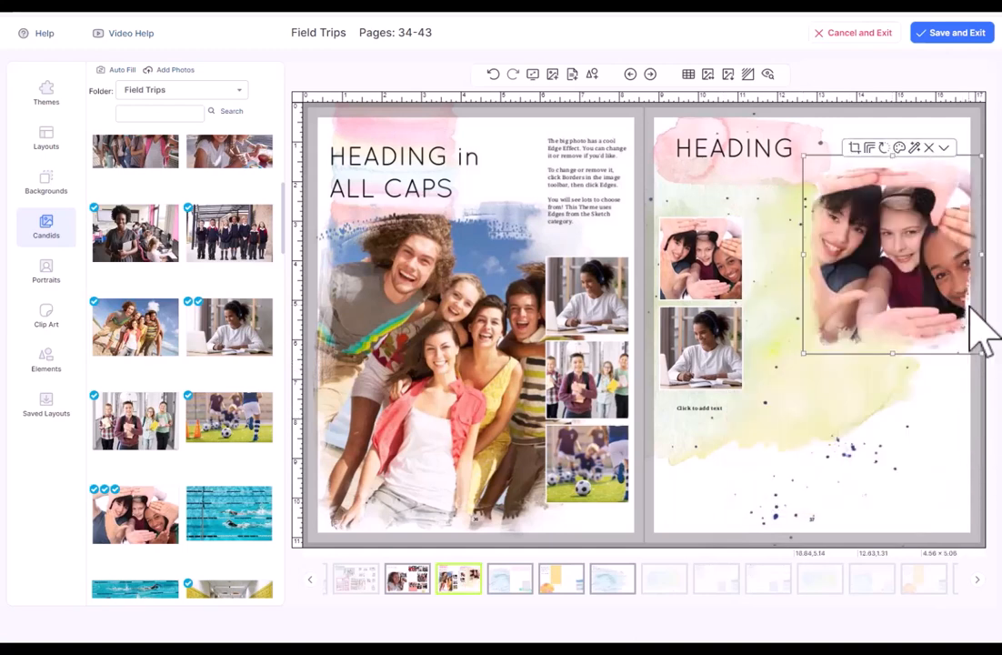
left_click_drag(971, 307, 916, 358)
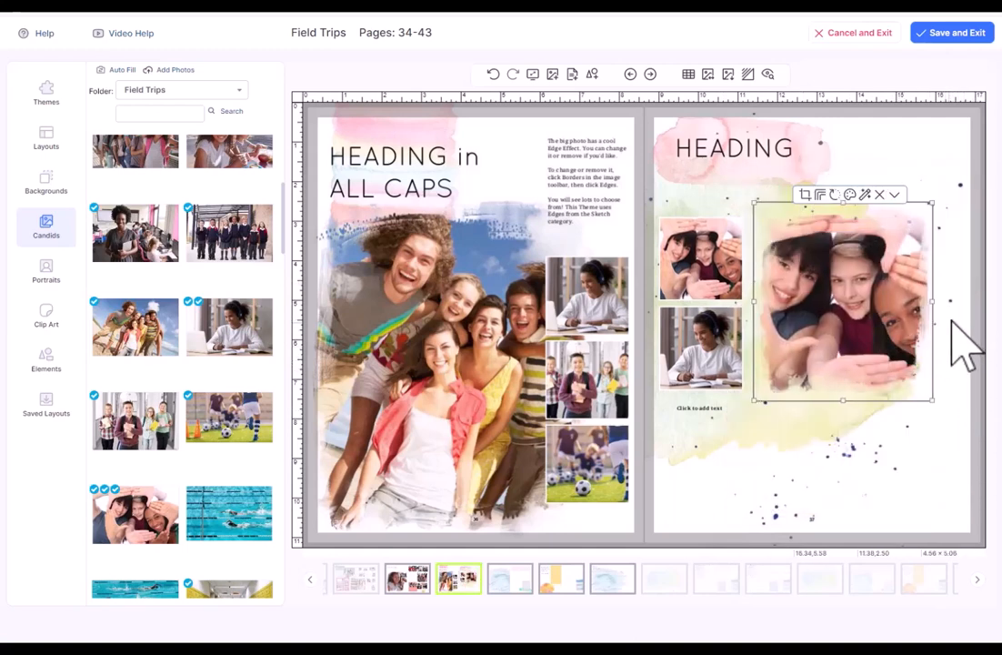
left_click_drag(934, 301, 962, 302)
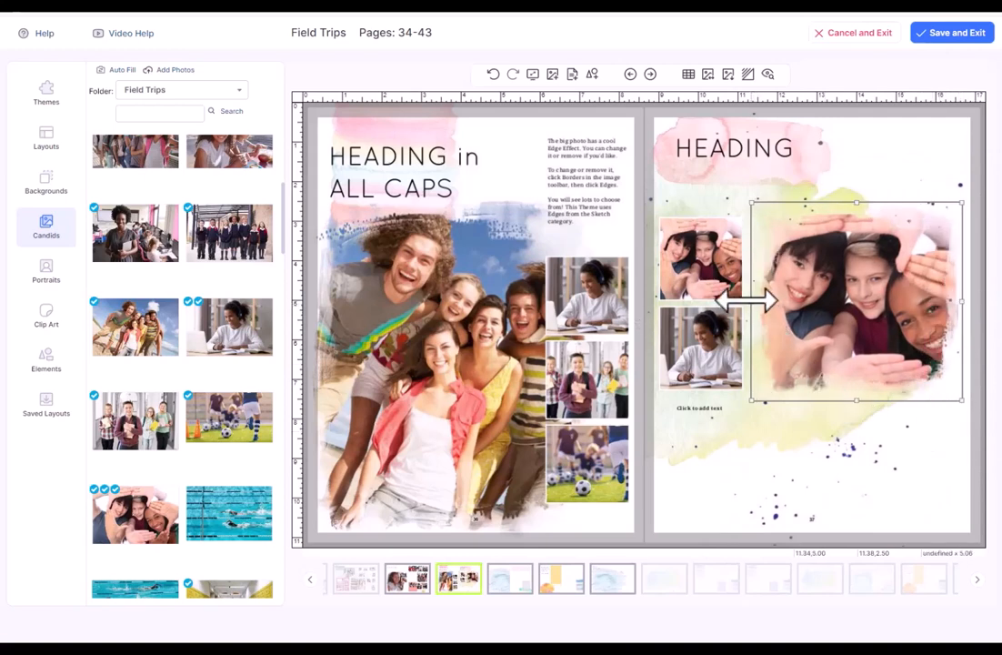
left_click_drag(754, 301, 702, 307)
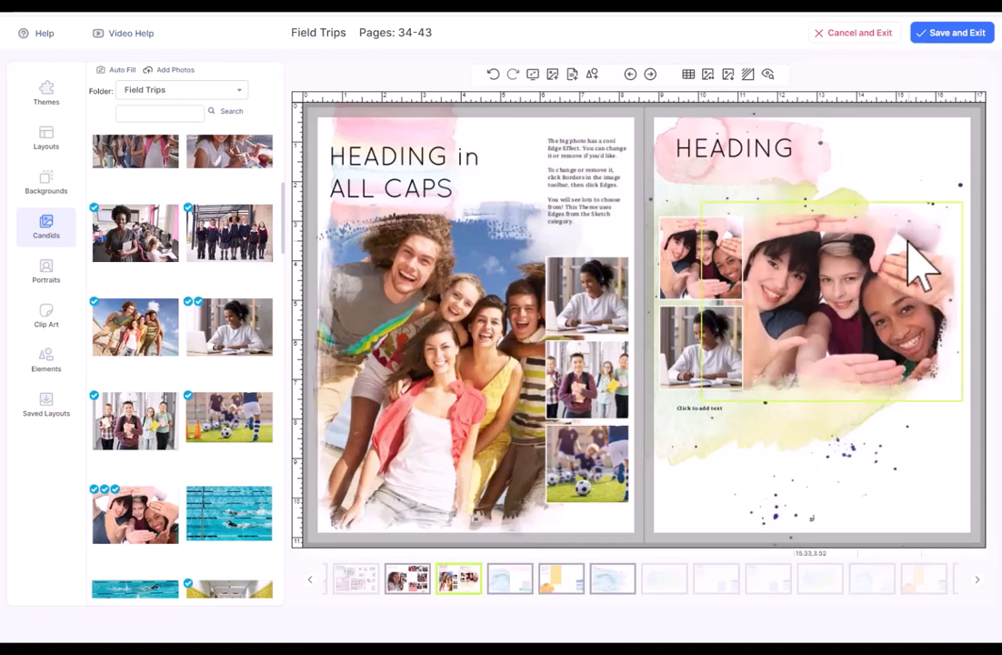
Try bringing the large photo on page 37 forward over the small photos, and undo the change
left_click(884, 197)
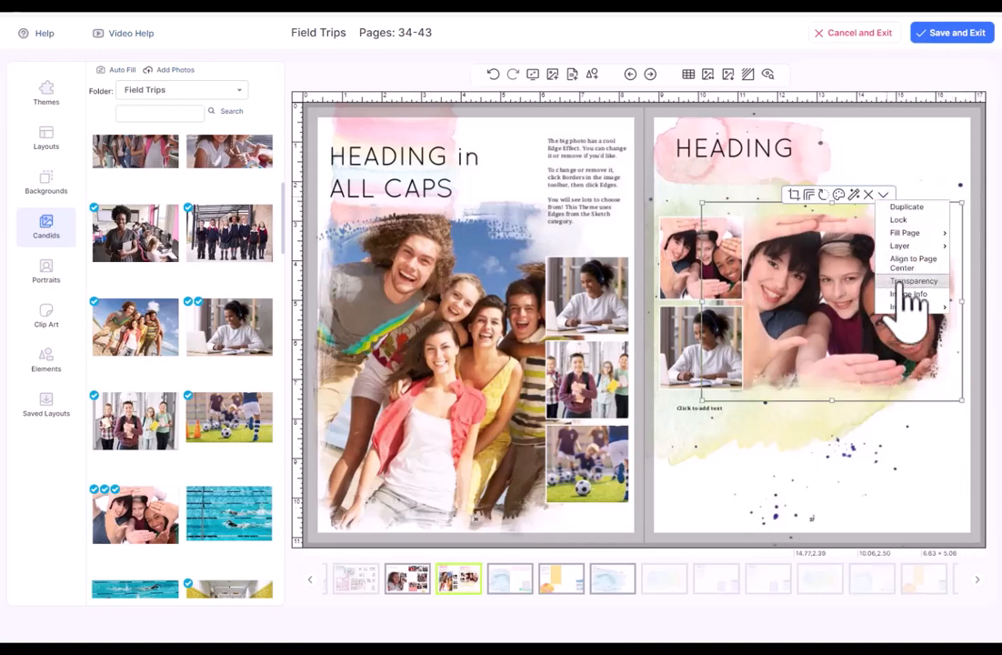
mouse_move(921, 249)
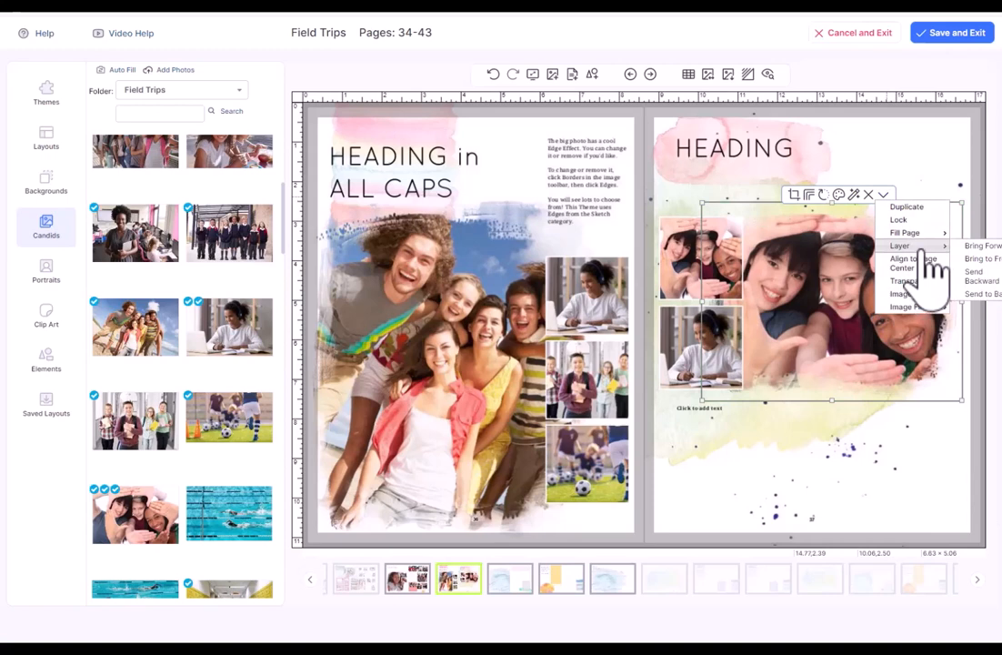
left_click(982, 247)
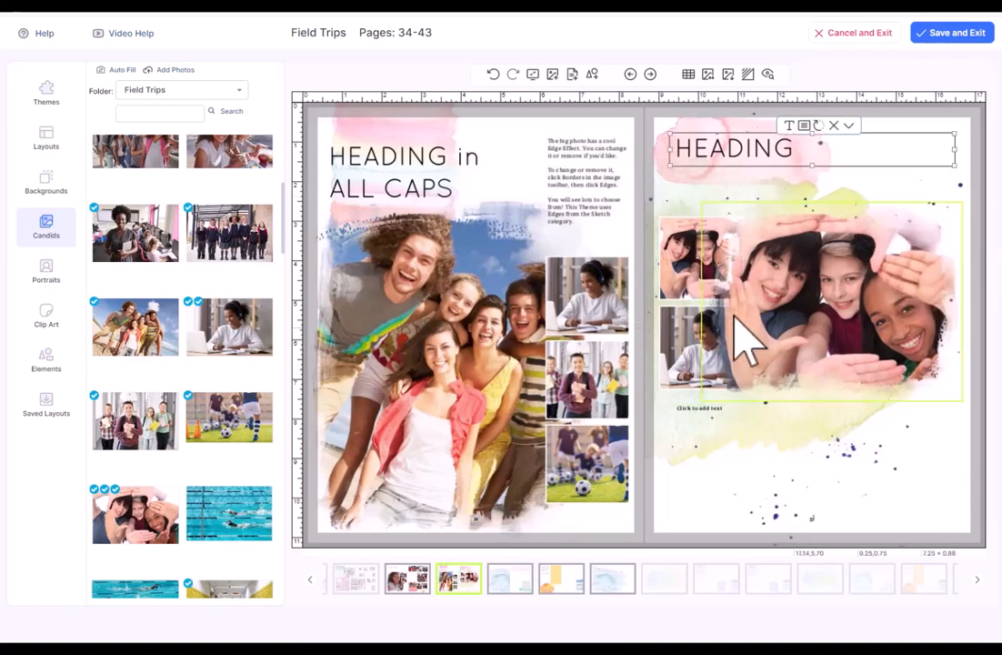
left_click(494, 77)
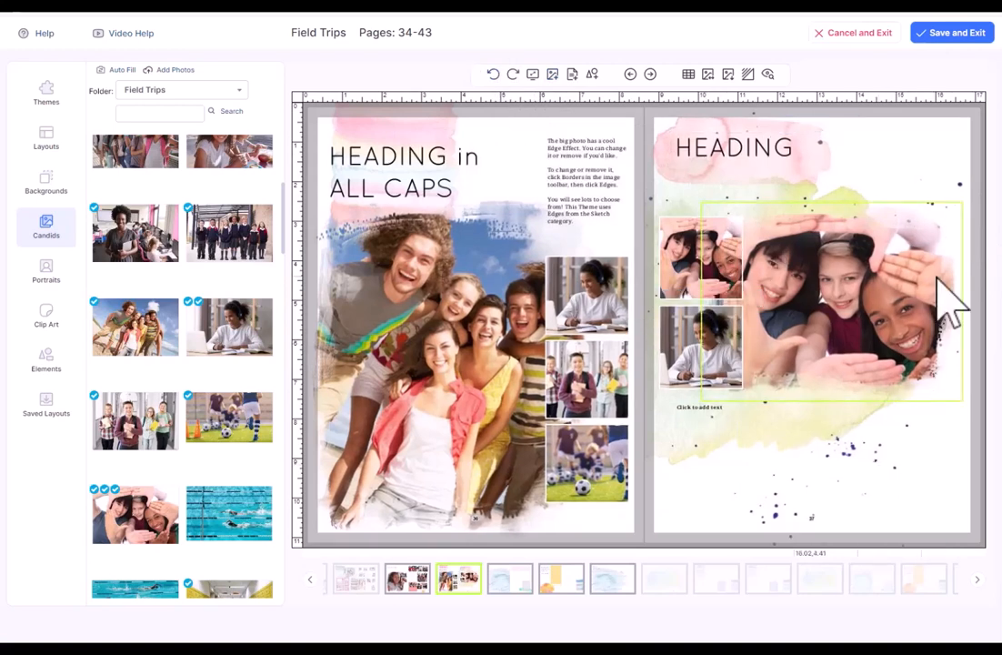
Move the page 37 heading down over the large photo and set its text color to white
left_click(738, 167)
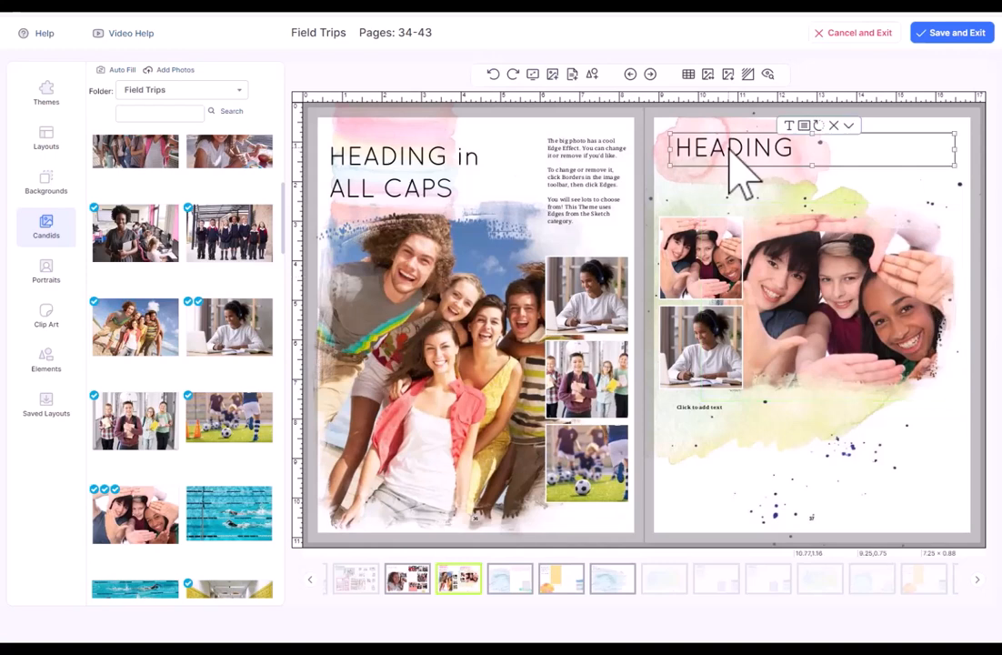
left_click_drag(738, 167, 749, 254)
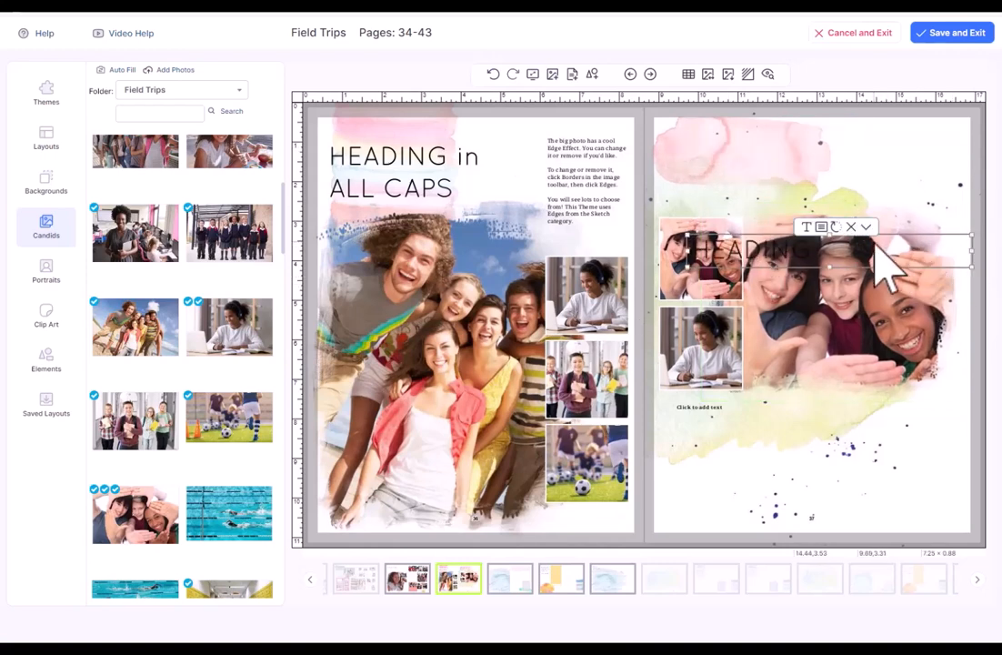
left_click(823, 228)
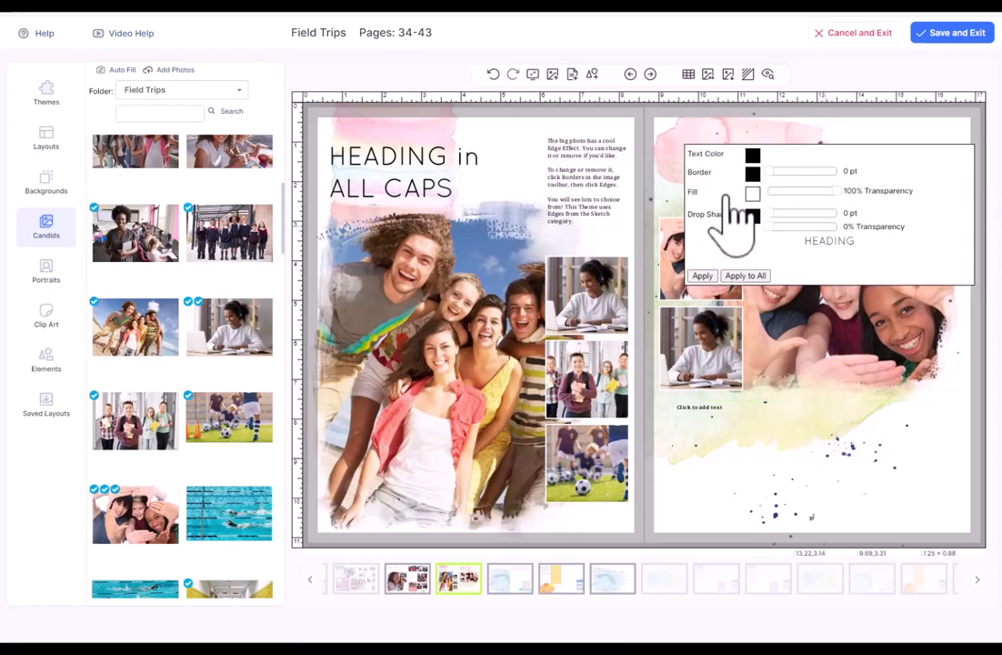
left_click(753, 173)
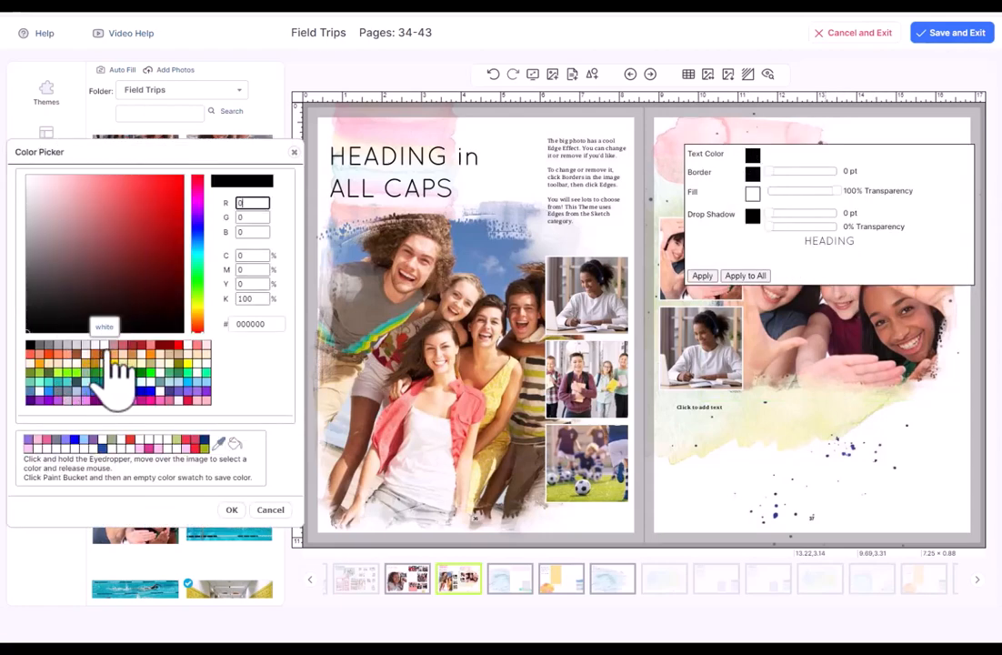
left_click(103, 345)
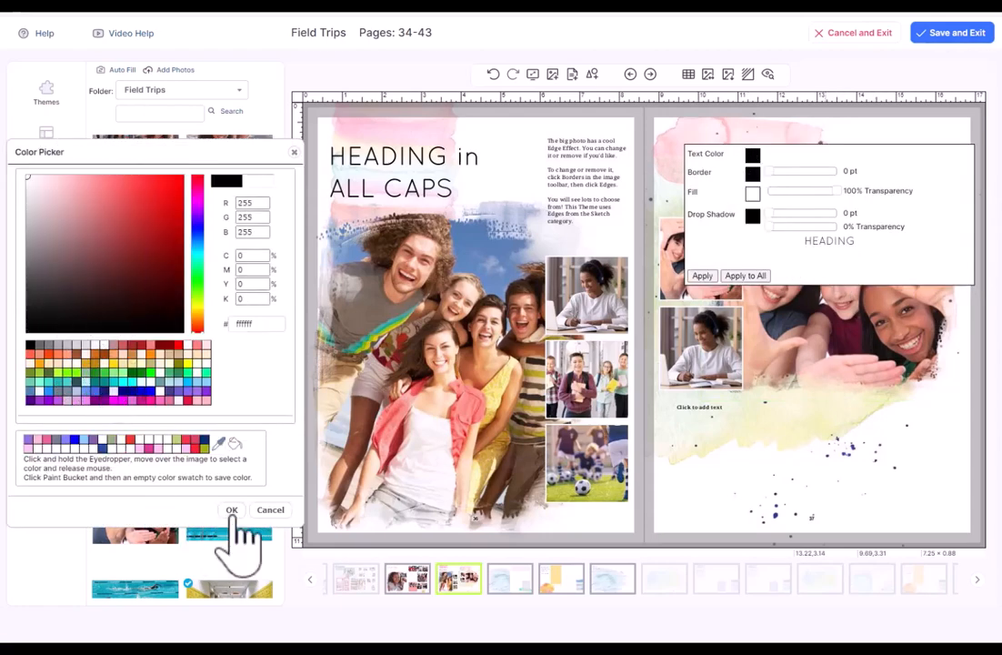
left_click(232, 510)
left_click(702, 276)
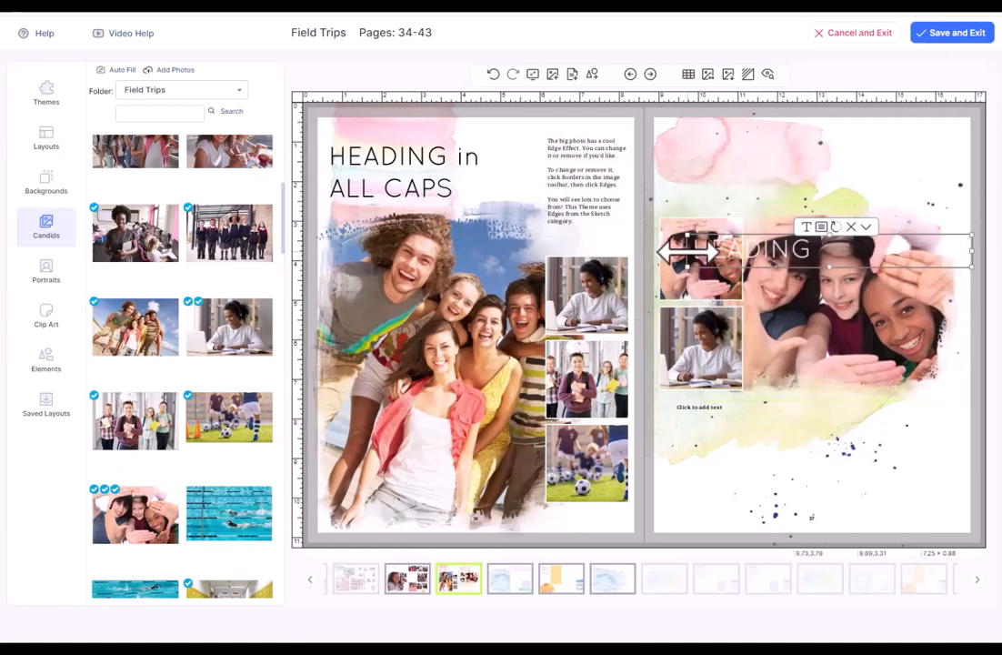
Narrow the white heading's text frame from its left edge and move the heading back onto the pink watercolor blotch
left_click_drag(689, 252, 762, 258)
key("Escape")
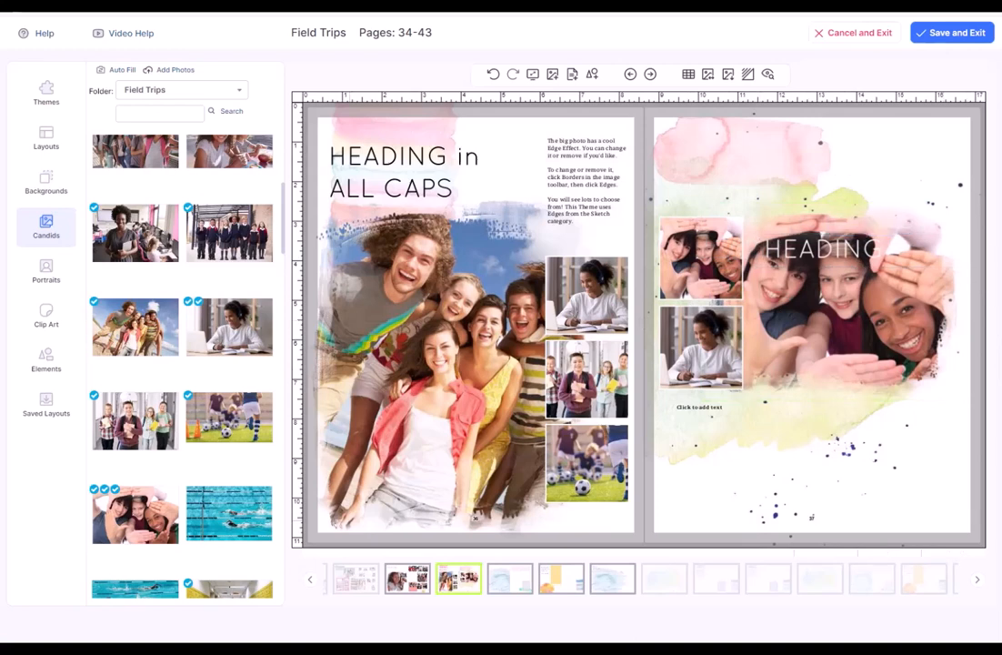
left_click(400, 177)
left_click(400, 301)
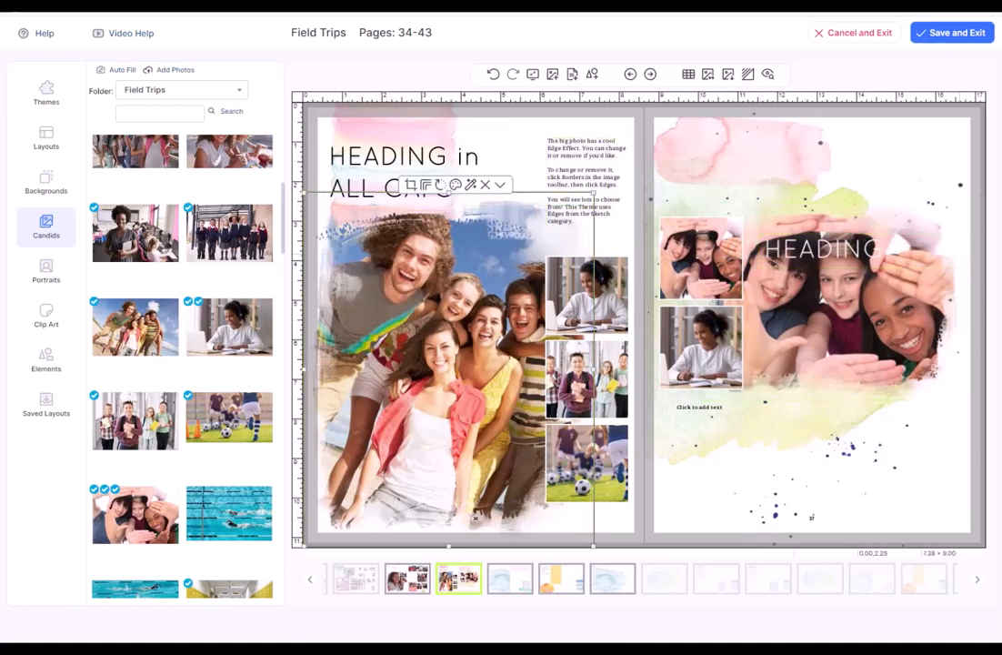
left_click_drag(907, 271, 714, 173)
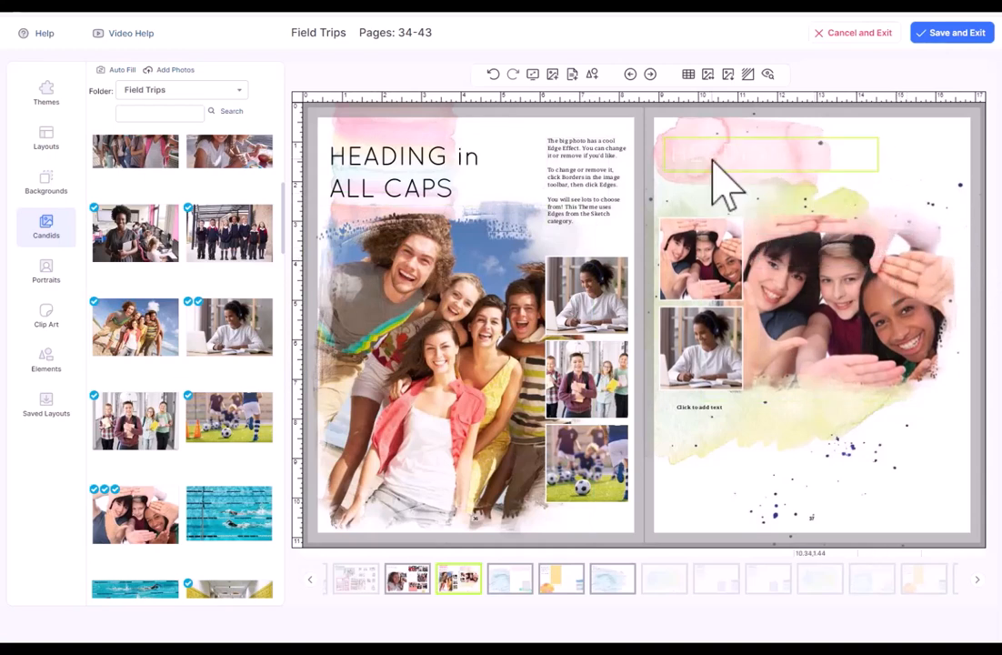
Add an empty photo frame about 2.69 × 2.63 in size near the bottom center of page 37
left_click(567, 80)
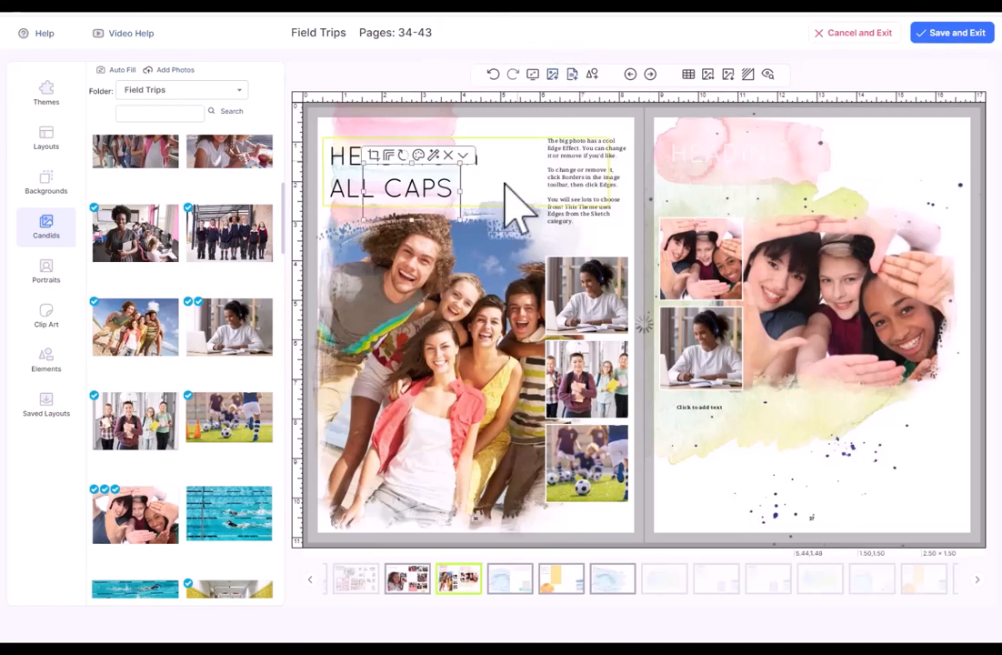
left_click_drag(443, 178, 851, 514)
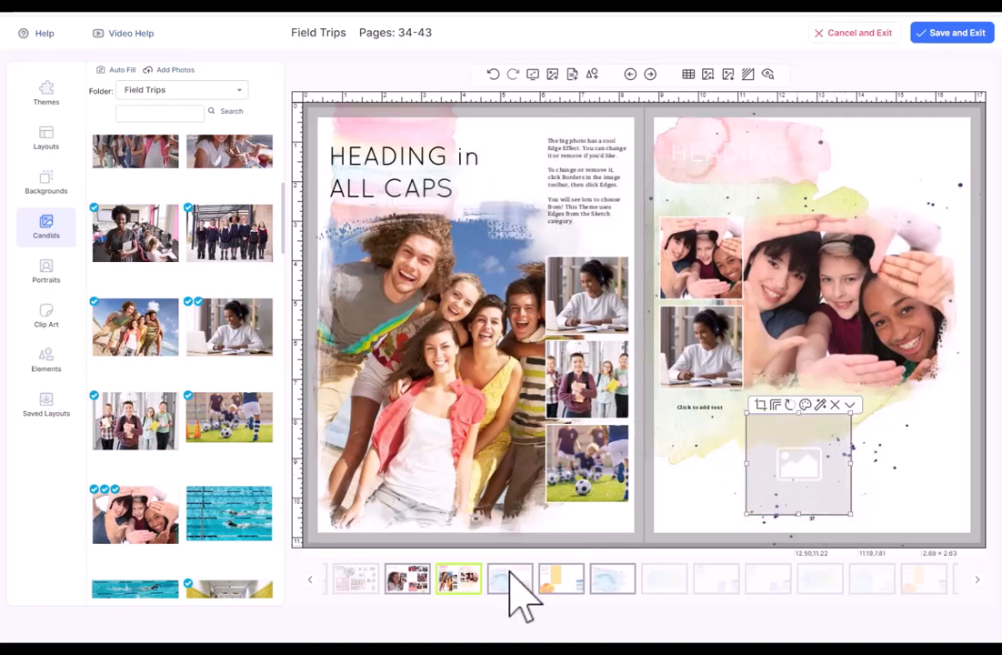
Fill the new frame with the photo of the girl holding a camera, and add the boy with a backpack to page 37's upper-right corner
scroll(209, 573, "down", 1)
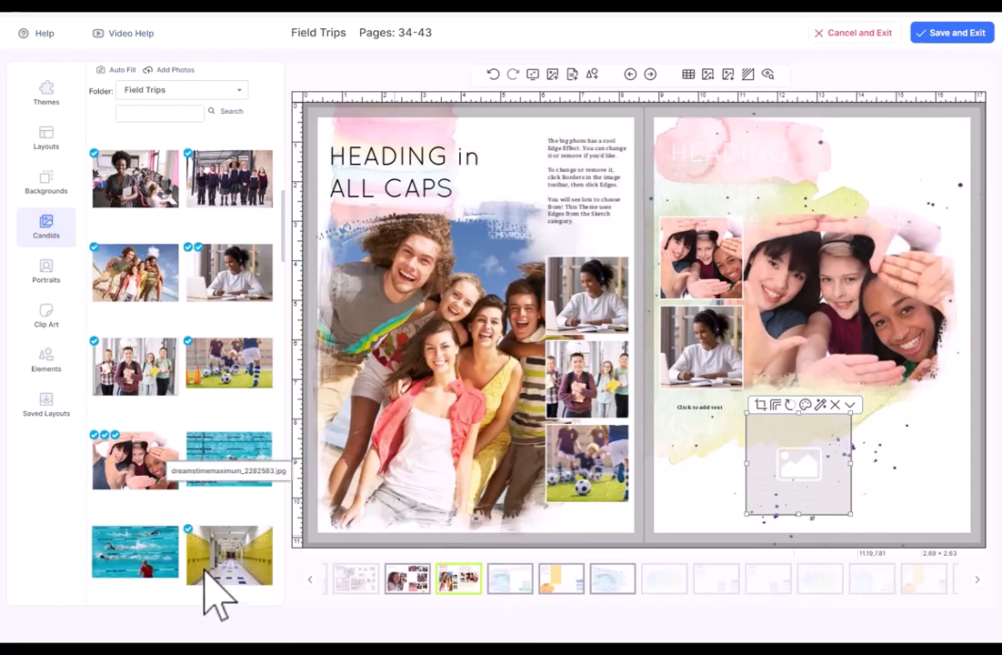
scroll(207, 582, "down", 5)
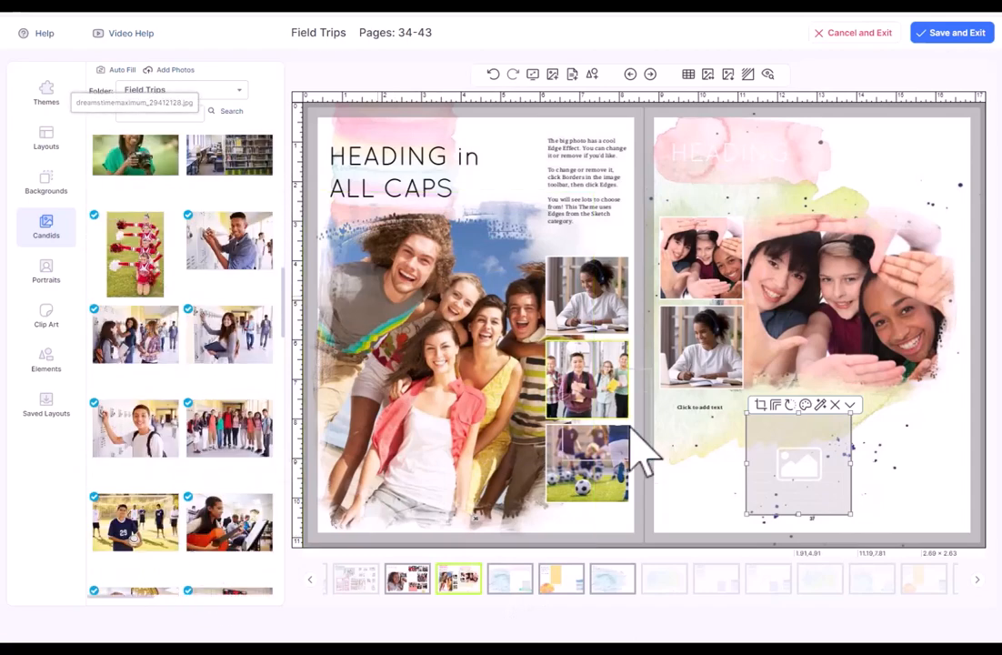
left_click_drag(632, 433, 783, 505)
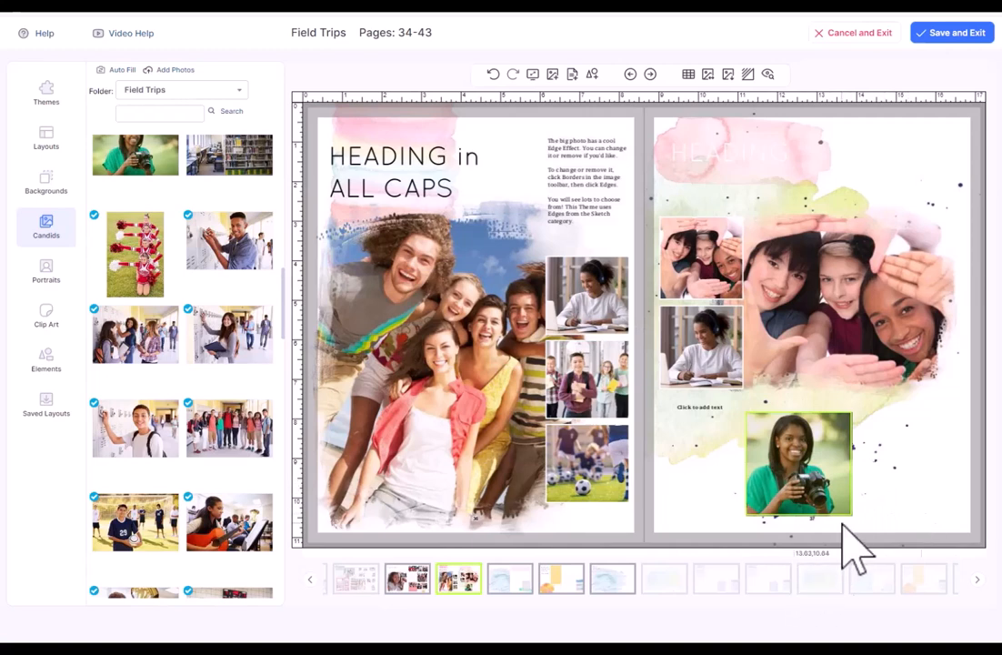
left_click_drag(920, 137, 904, 150)
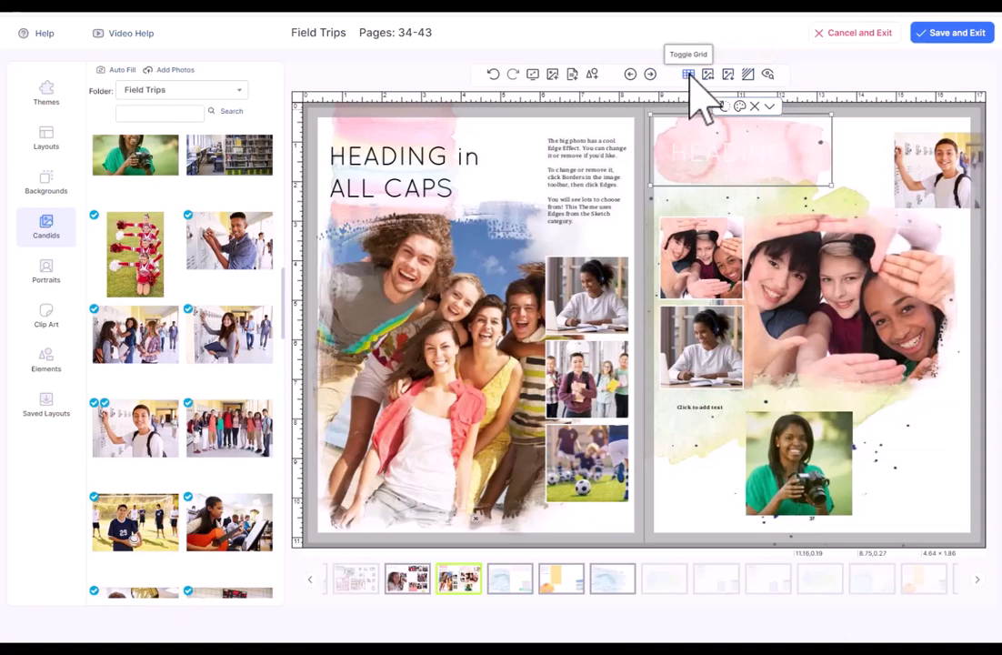
Show the page grid and set the snap increment to 1/8
left_click(690, 76)
left_click(714, 89)
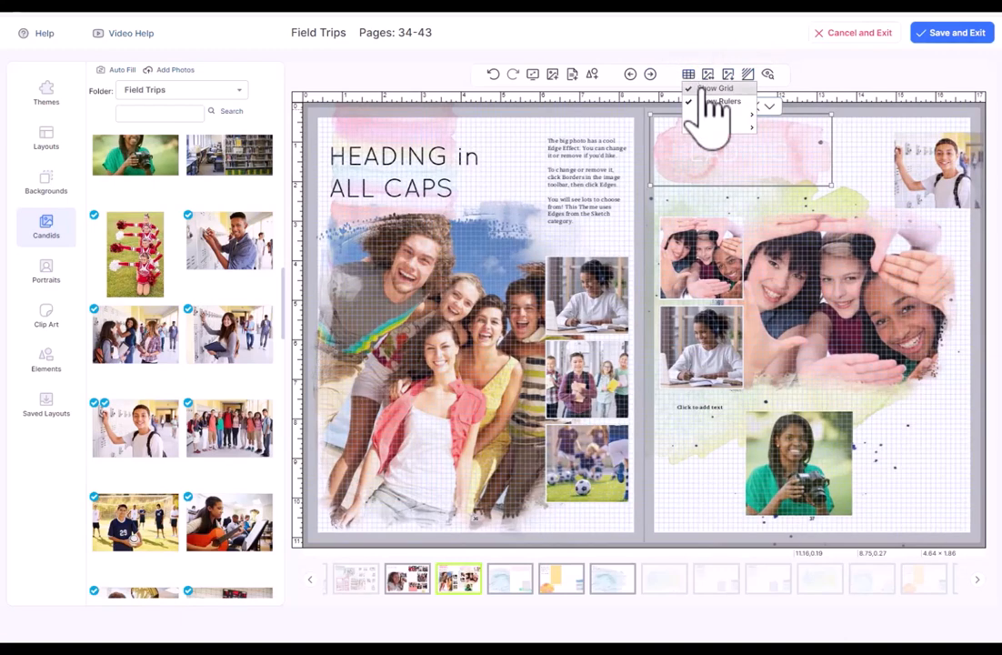
mouse_move(743, 116)
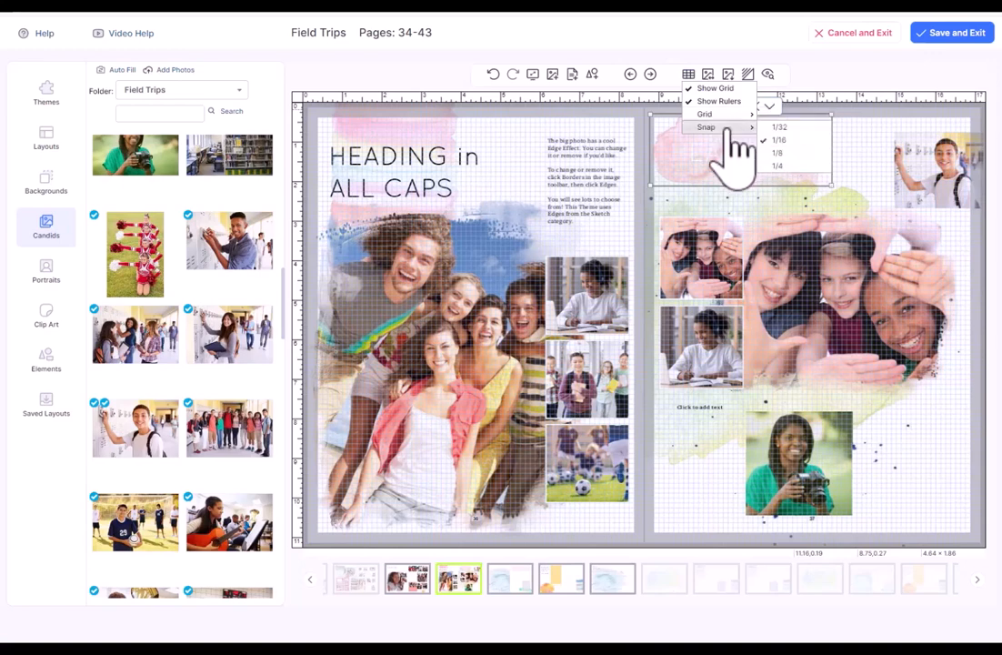
left_click(806, 153)
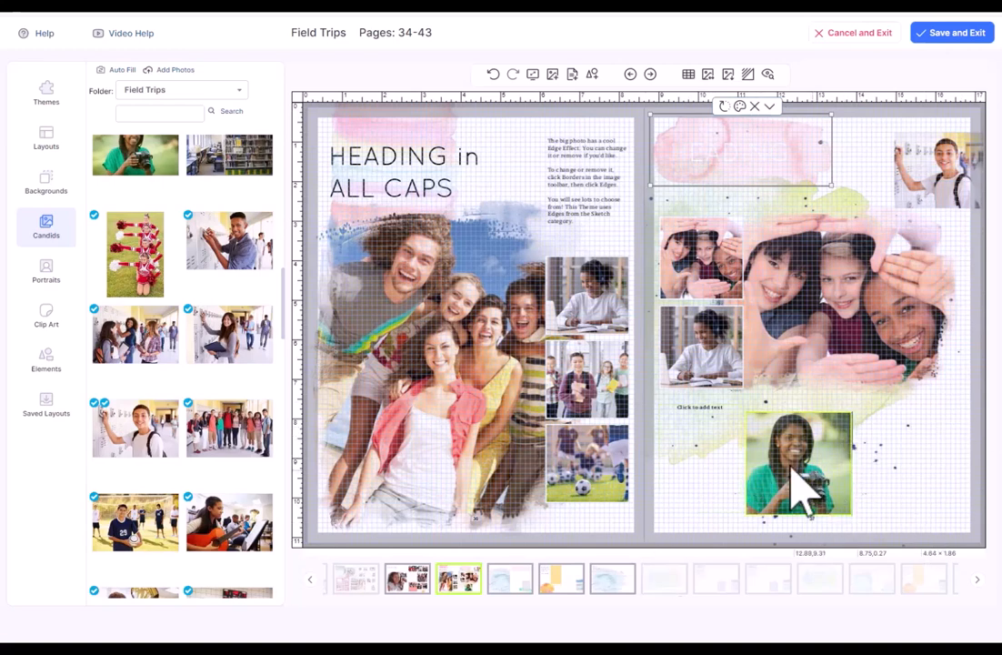
Delete the empty caption frame on page 37 and move the camera girl photo into its place below the small photos
left_click(712, 435)
left_click(722, 398)
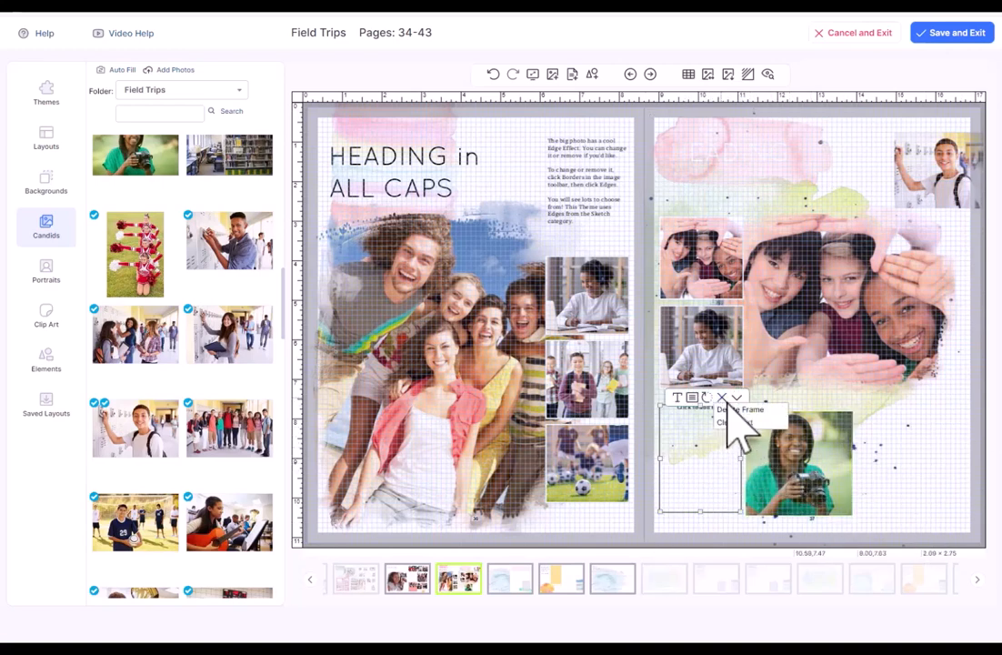
left_click(741, 450)
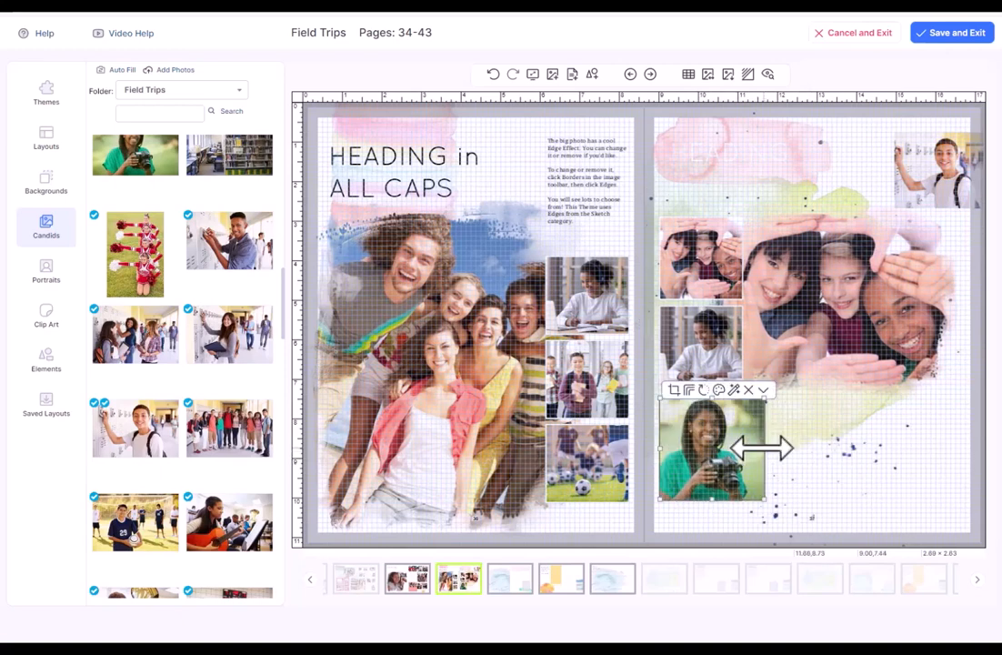
Shrink the camera girl photo on page 37 to about 2.13 × 1.56 and add the student group photo below it
left_click_drag(764, 448, 742, 446)
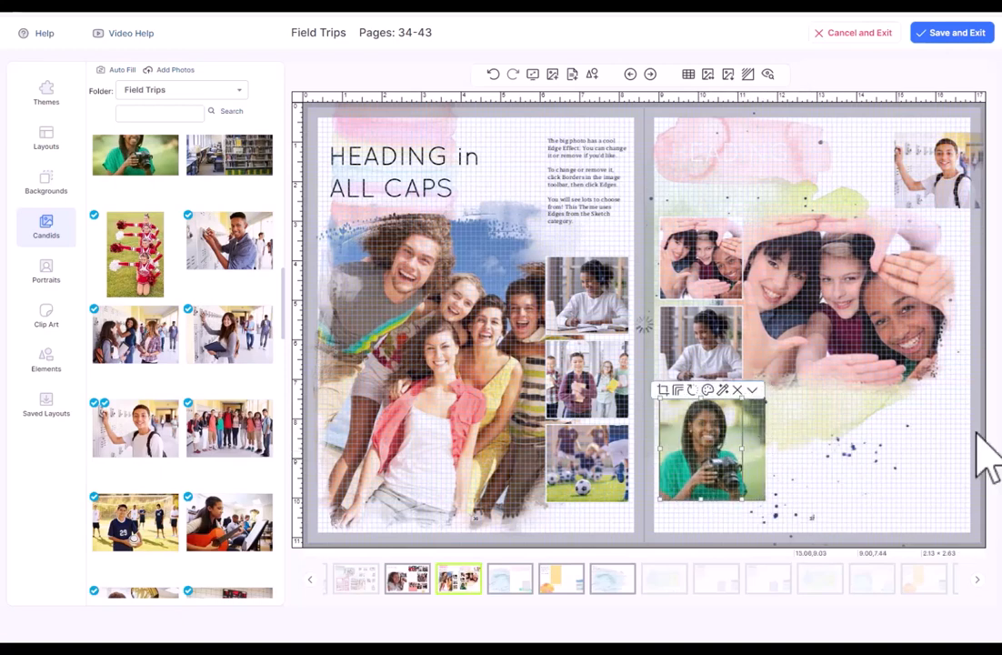
mouse_move(699, 500)
left_mouse_down()
mouse_move(703, 458)
mouse_move(694, 503)
left_mouse_up()
left_click(703, 485)
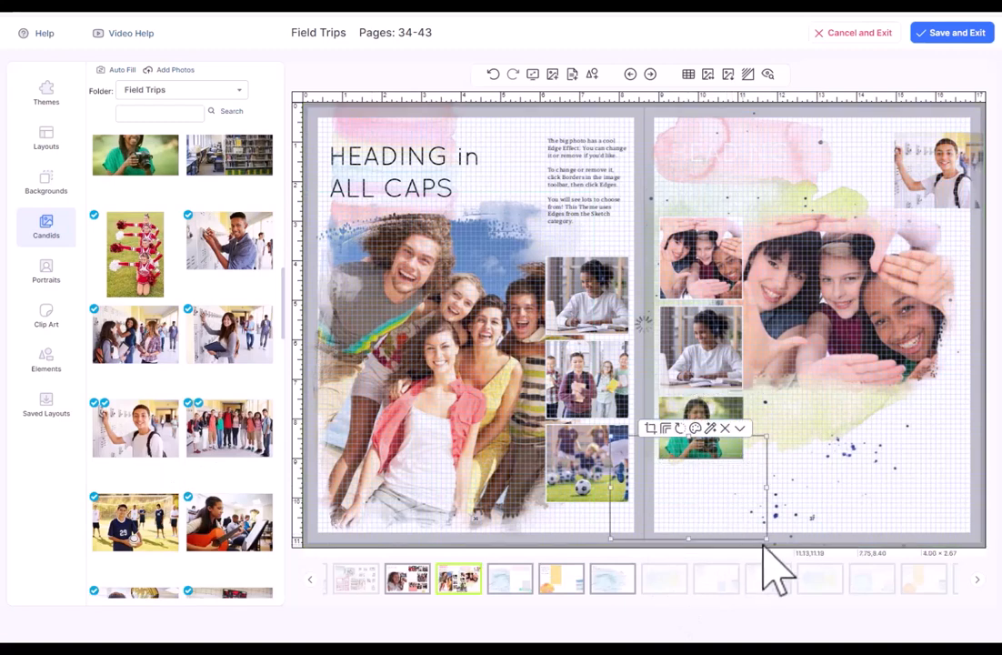
Resize the group photo to about 2.19 × 1.69 and fit it directly under the camera girl photo
left_click_drag(609, 434, 664, 460)
left_click(723, 480)
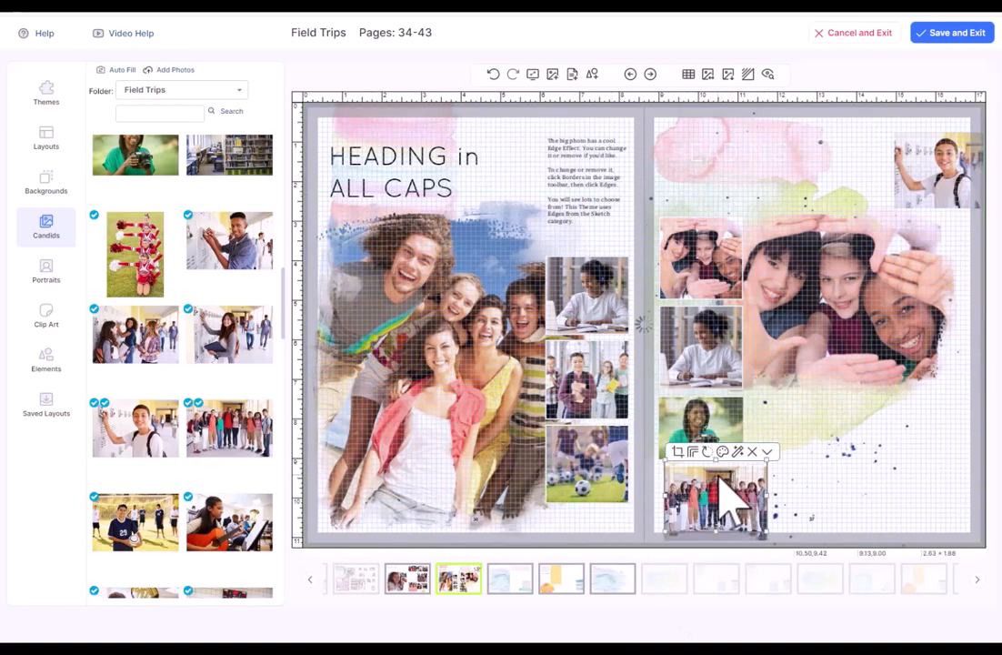
left_click_drag(723, 480, 717, 486)
left_click_drag(764, 545, 748, 535)
left_click(862, 465)
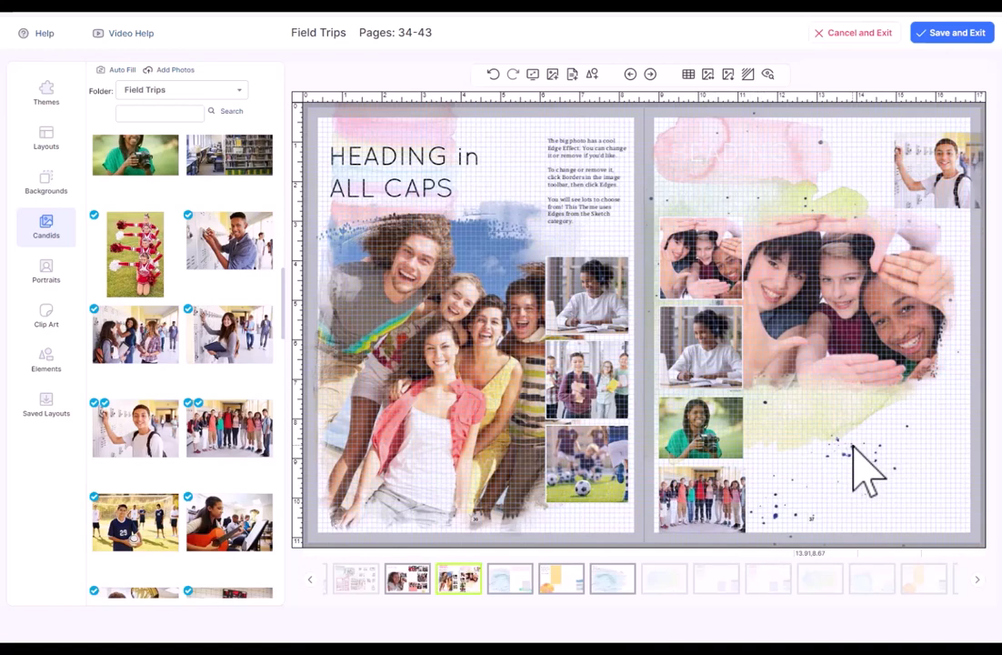
Apply an 8 pt red border to the four stacked small photos on page 37
left_click(684, 491)
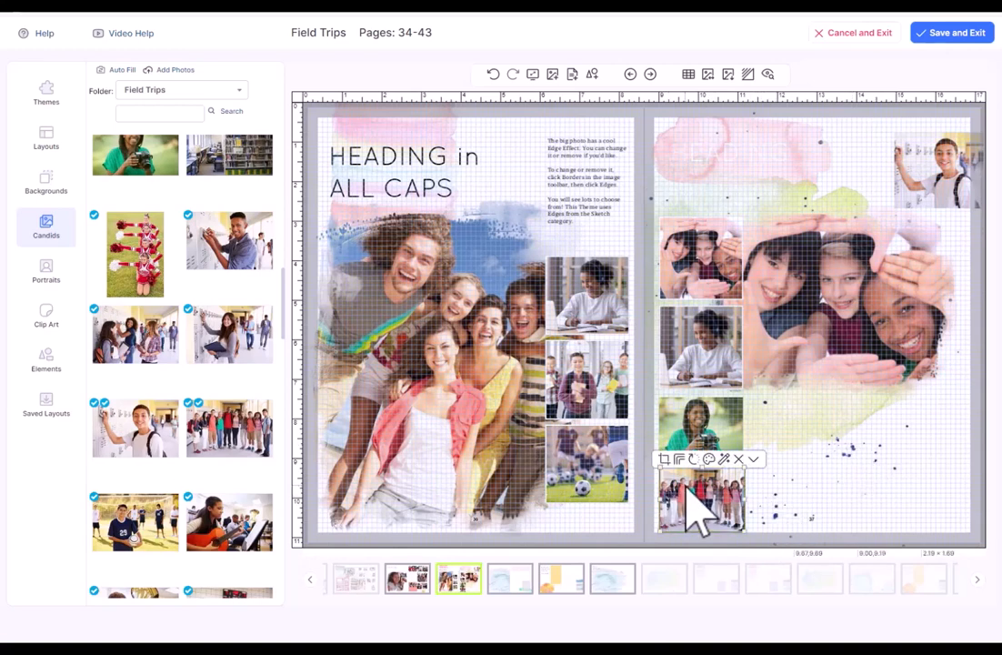
left_click(705, 429, "shift")
left_click(702, 348, "shift")
left_click(712, 250, "shift")
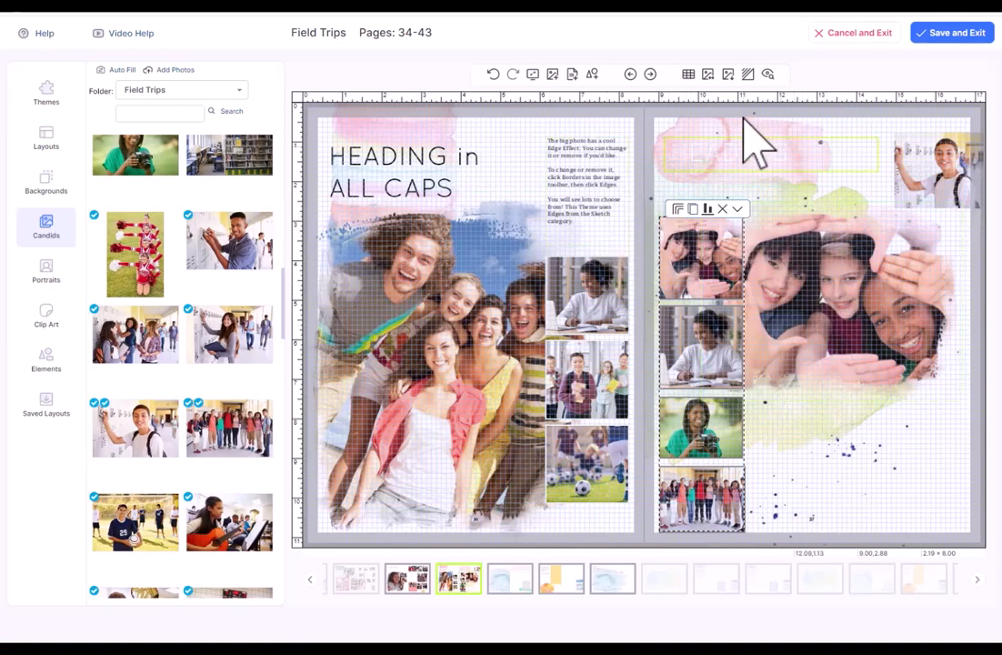
left_click(680, 211)
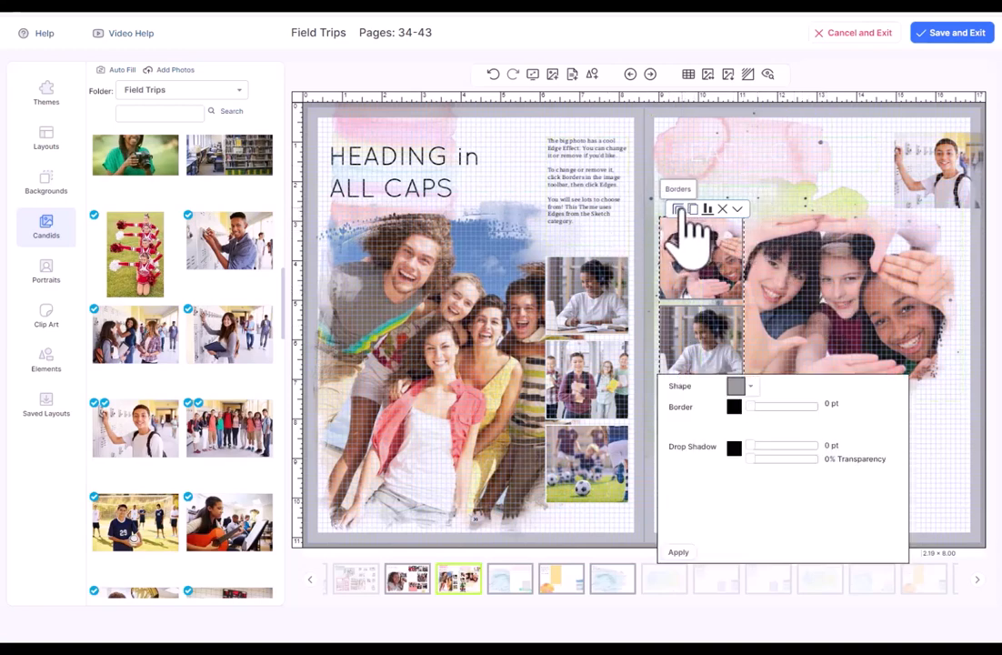
left_click_drag(750, 409, 791, 409)
left_click(736, 409)
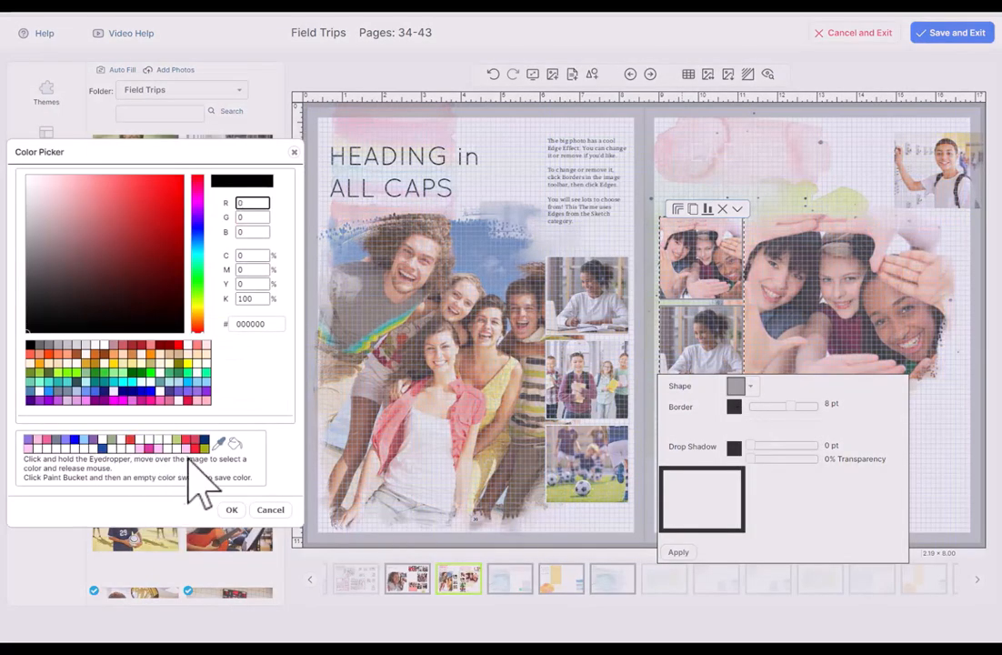
left_click(194, 444)
left_click(230, 510)
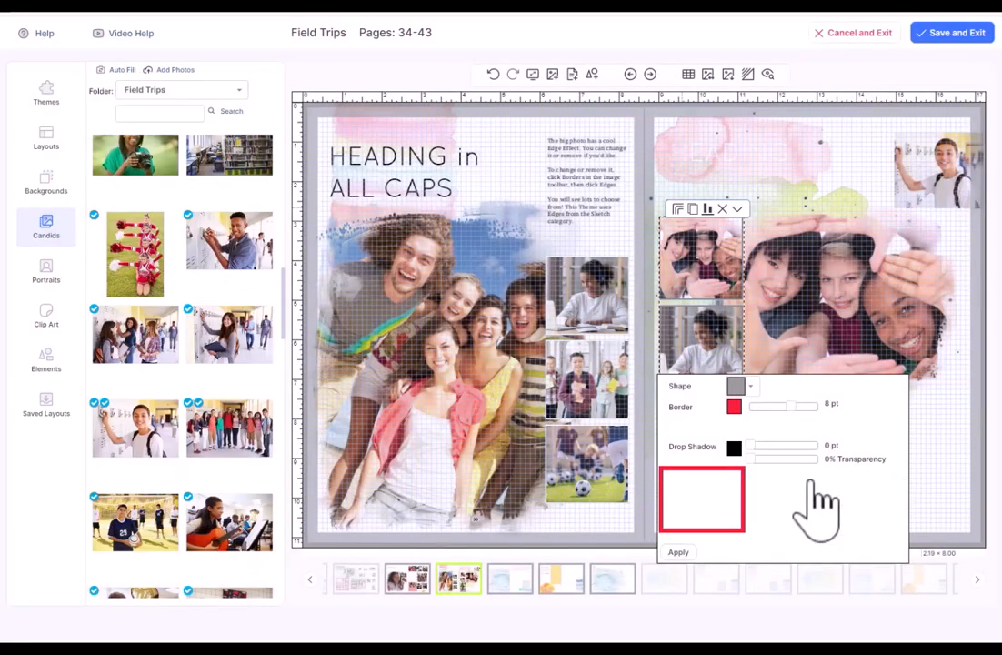
left_click(680, 554)
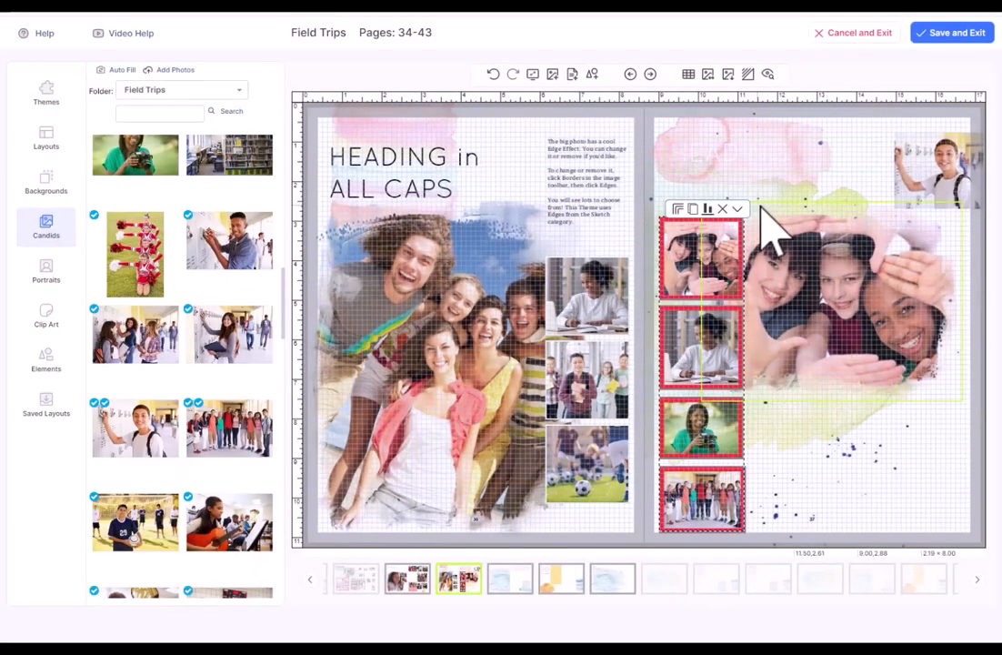
left_click(800, 211)
Duplicate the four red-bordered photos together and place the copies as a second column beside the originals
left_click(699, 444)
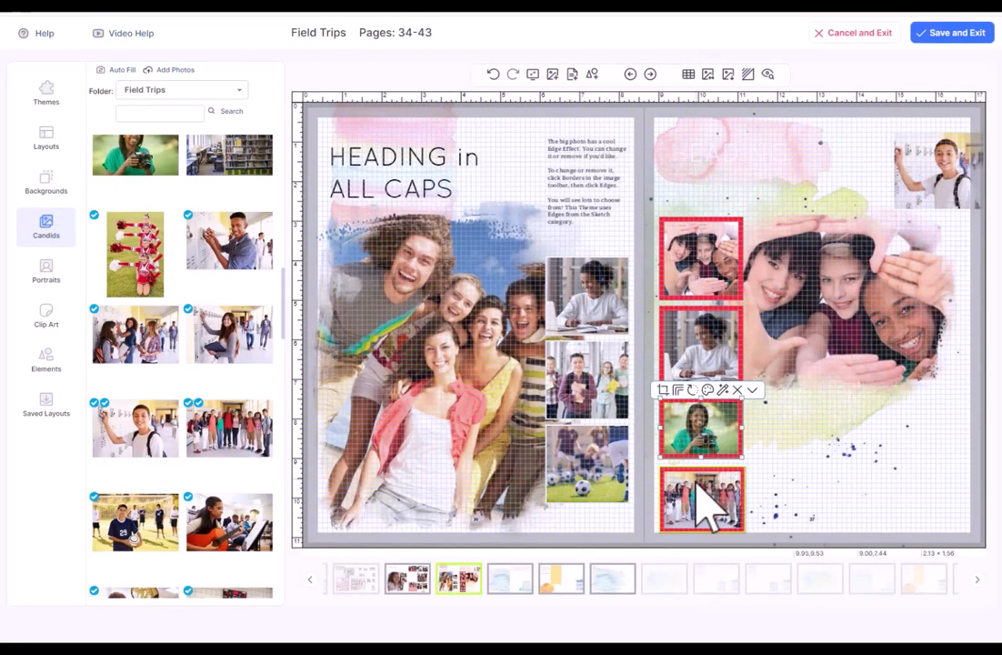
left_click(694, 483, "shift")
left_click(706, 341, "shift")
left_click(700, 253, "shift")
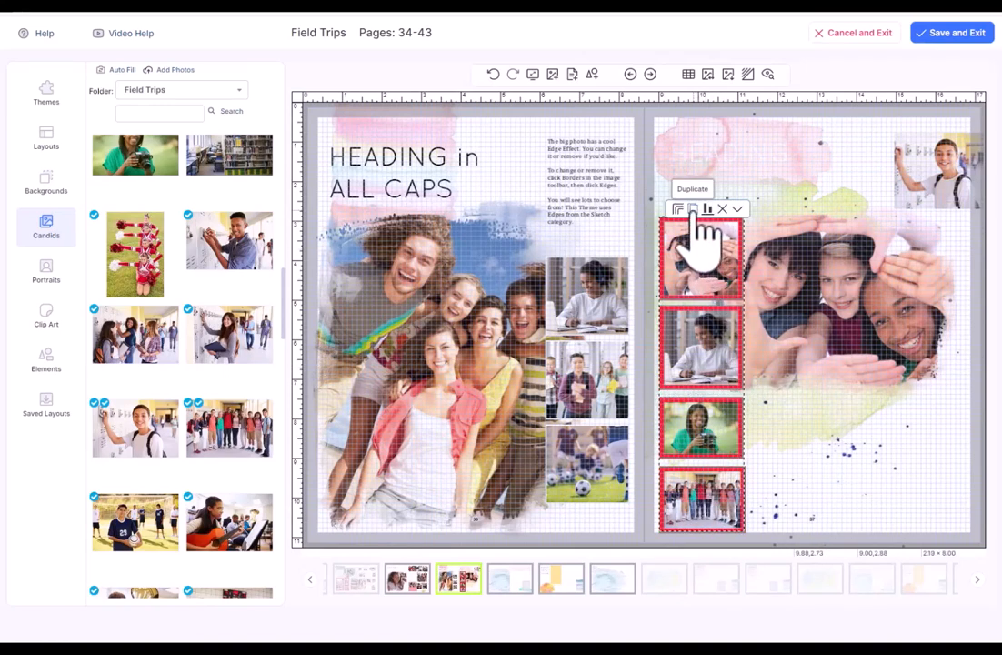
left_click(694, 209)
left_click_drag(728, 291, 790, 305)
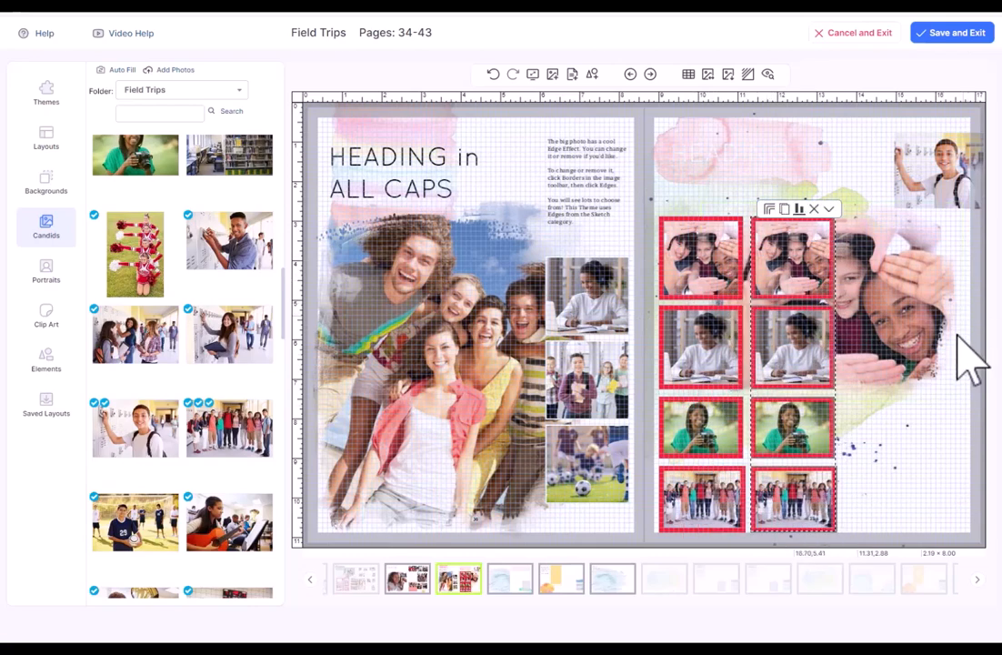
Give the four duplicated photos the same width and delete the upper two copies
left_click(799, 212)
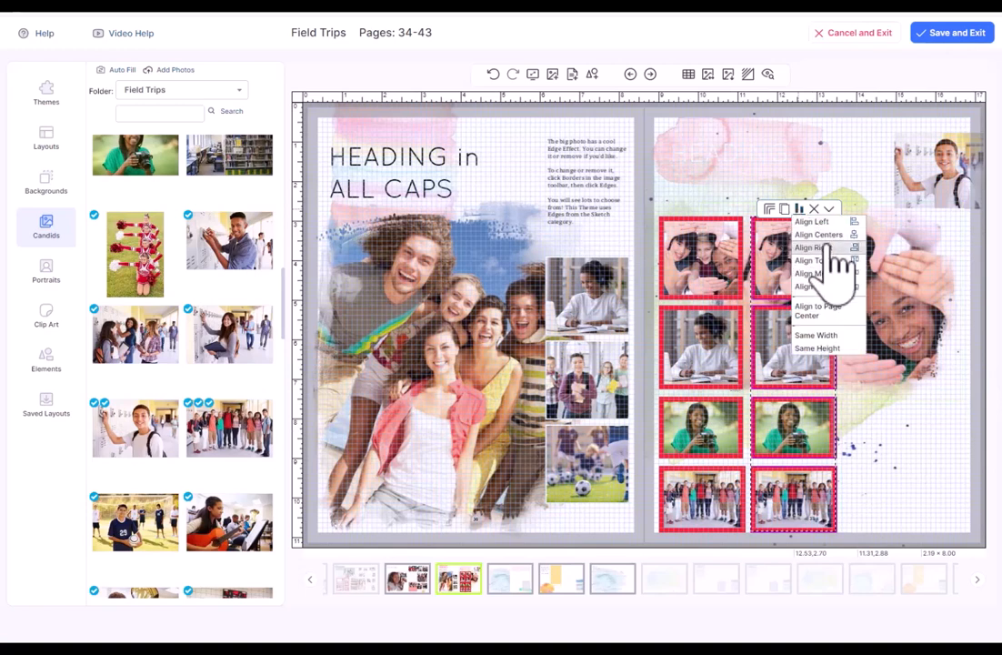
left_click(824, 337)
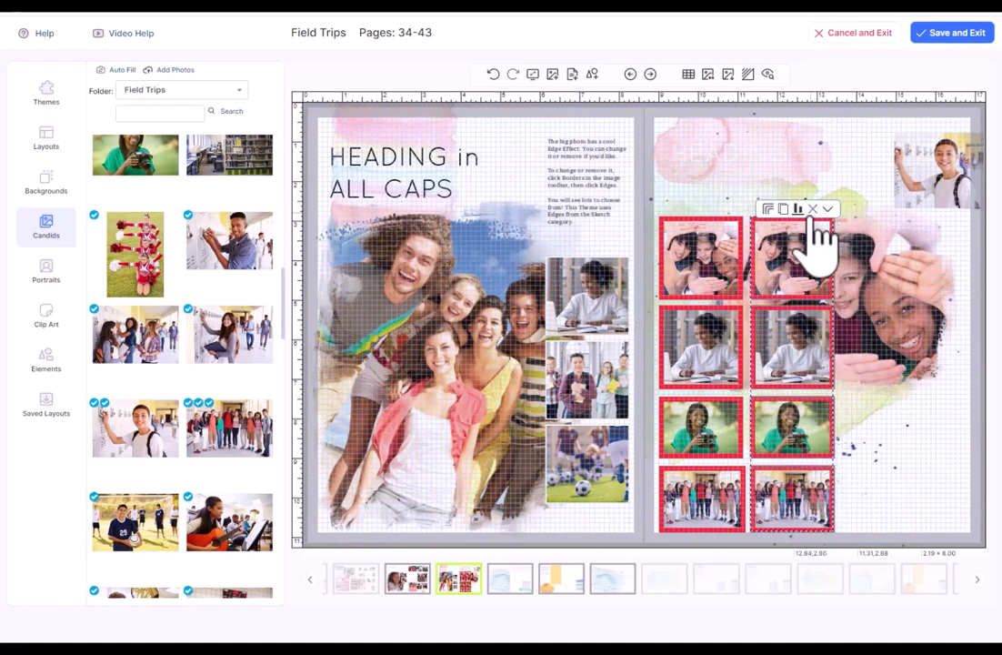
left_click(798, 210)
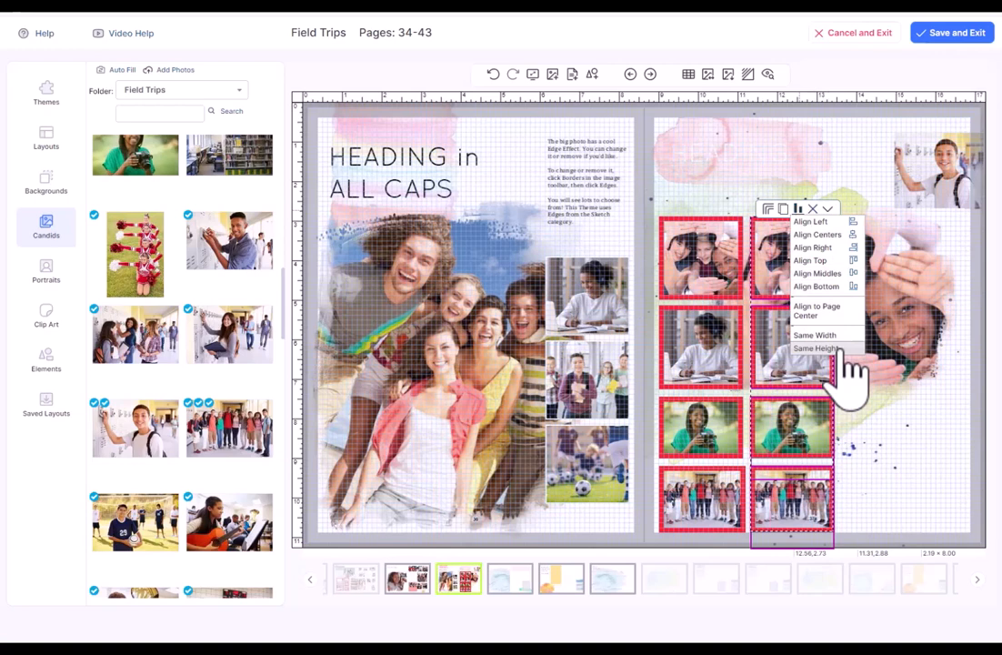
left_click(775, 350)
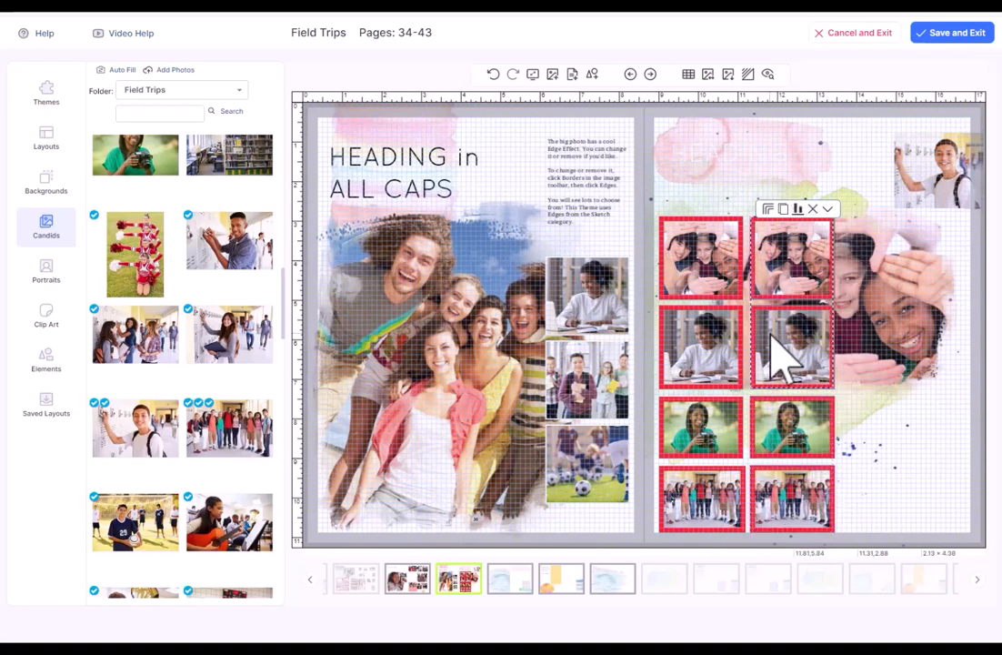
key("Delete")
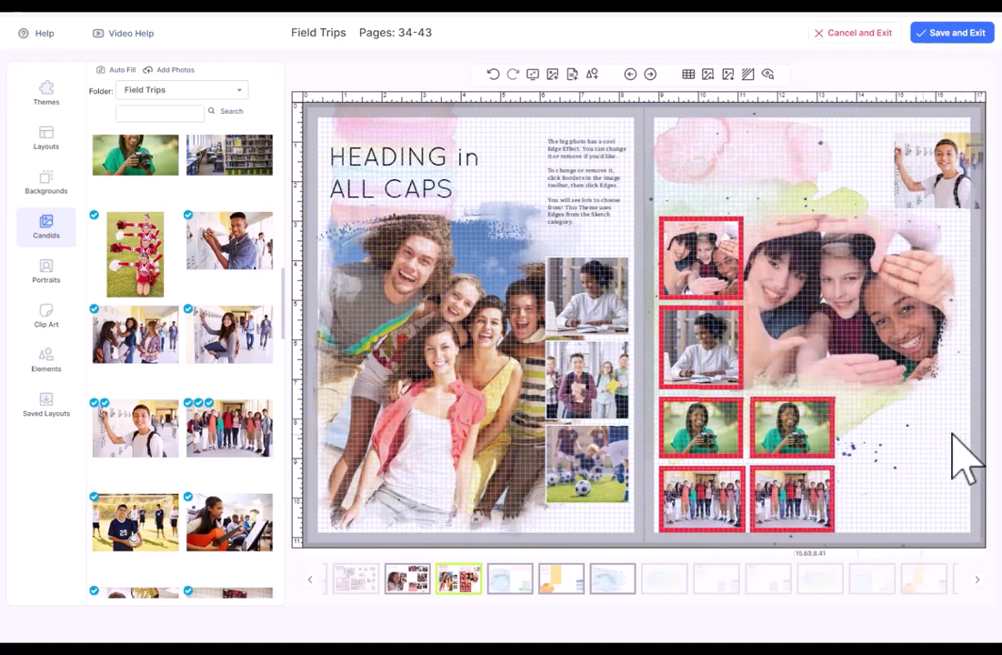
Delete all the text and photo frames on page 36 together and undo the deletion
left_click(395, 173)
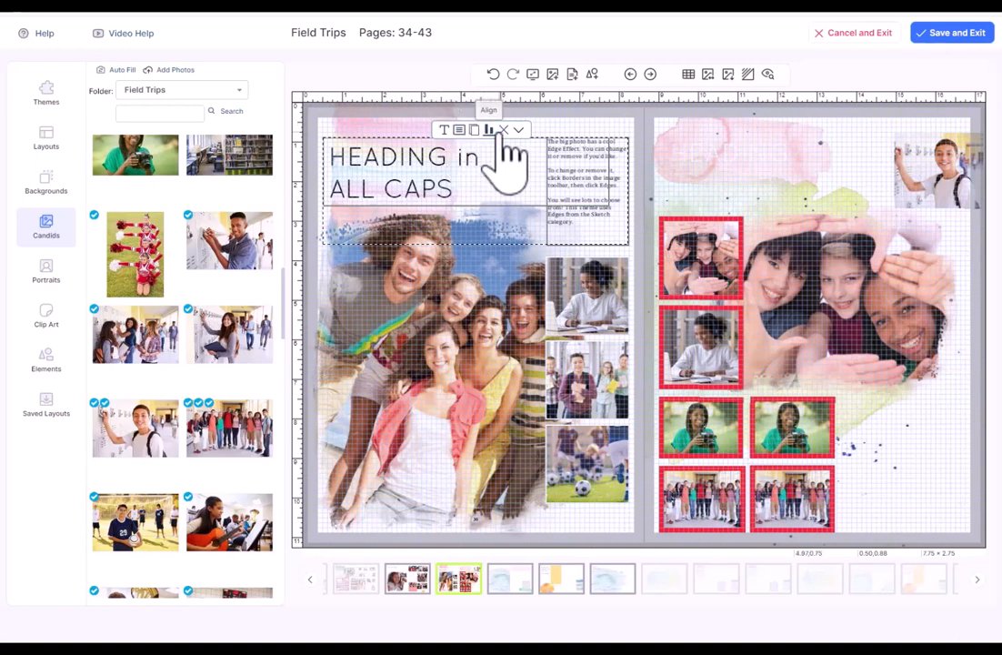
left_click(572, 128)
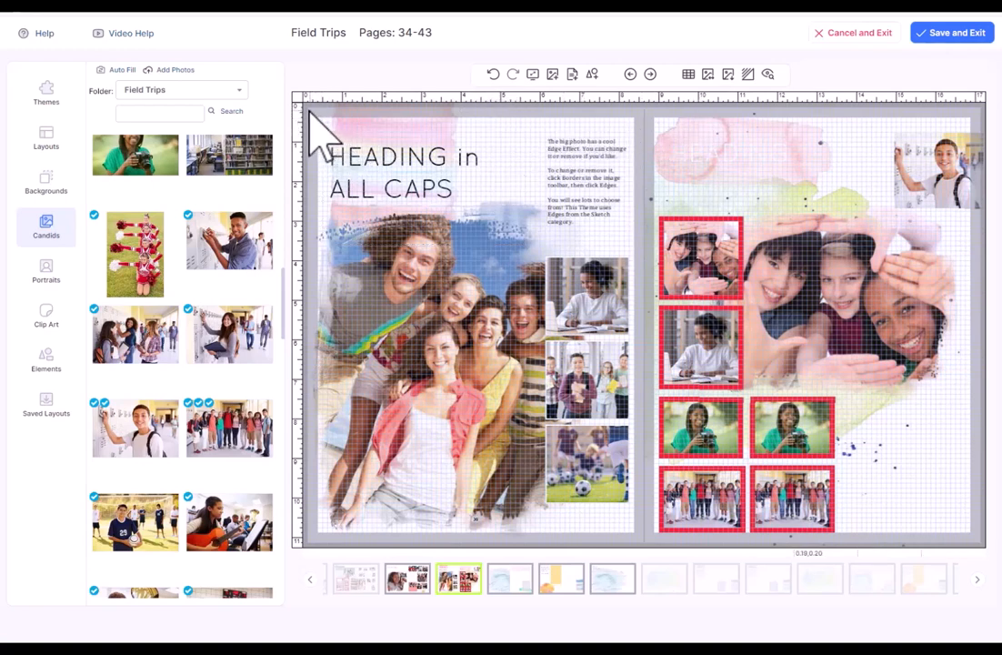
left_click_drag(310, 112, 637, 541)
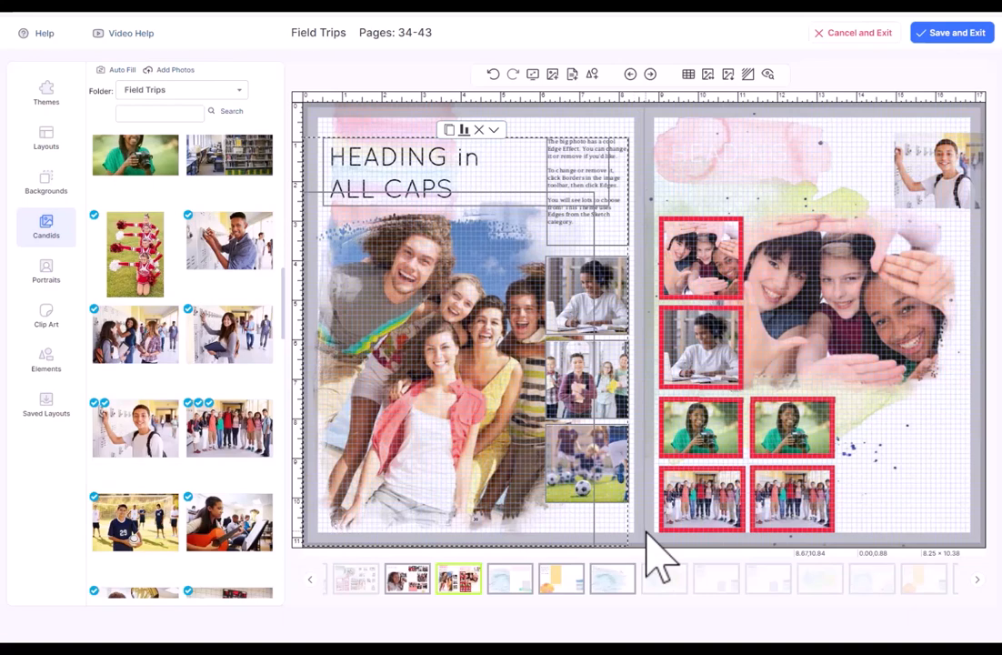
key("Delete")
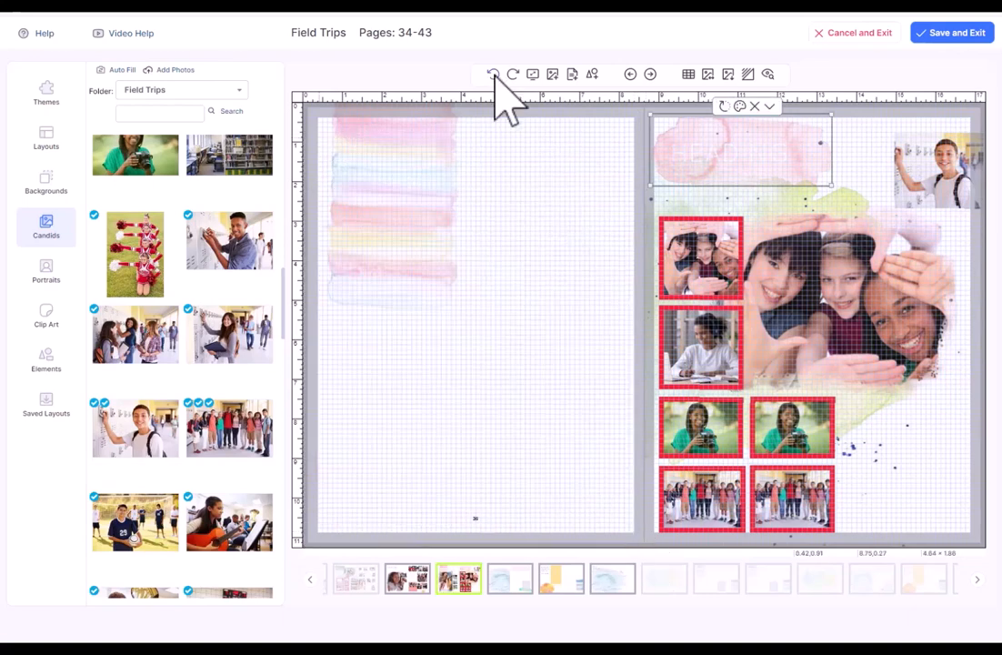
left_click(493, 75)
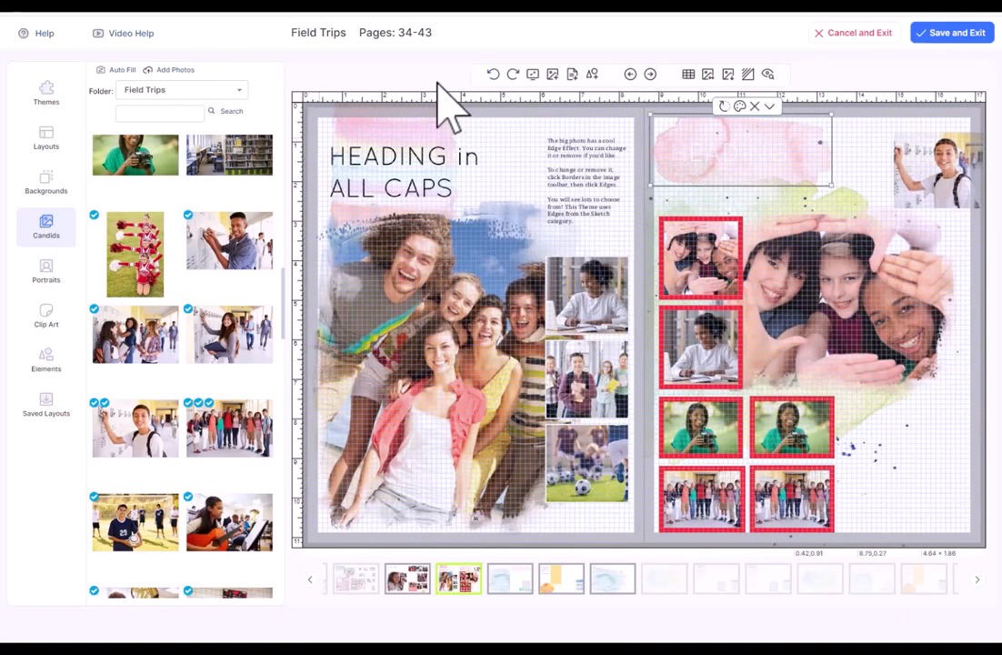
Delete every object on both pages of the spread at once and undo the deletion
left_click(533, 73)
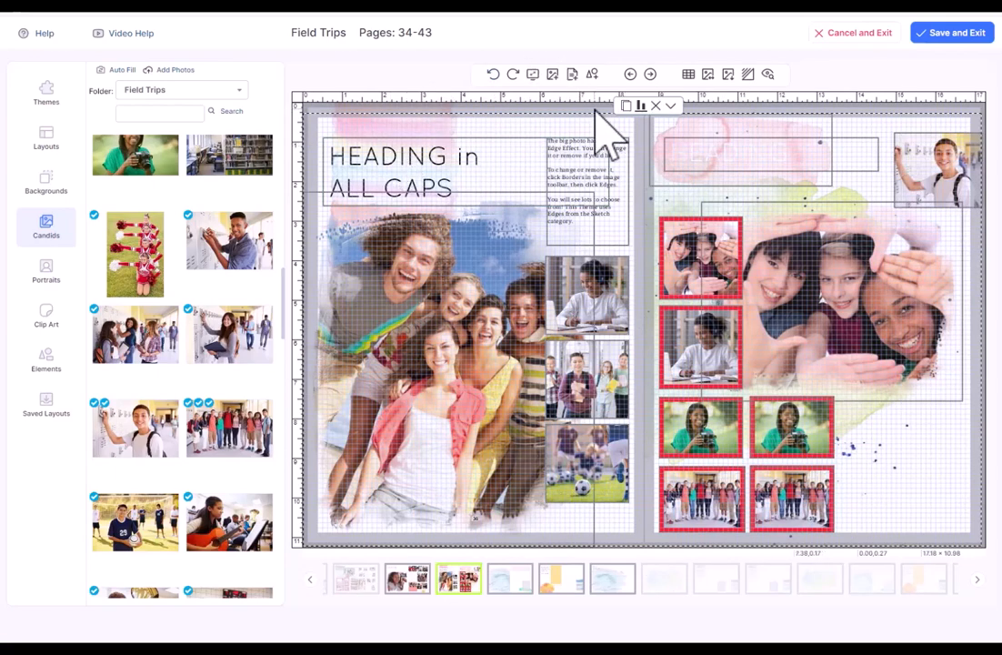
key("Delete")
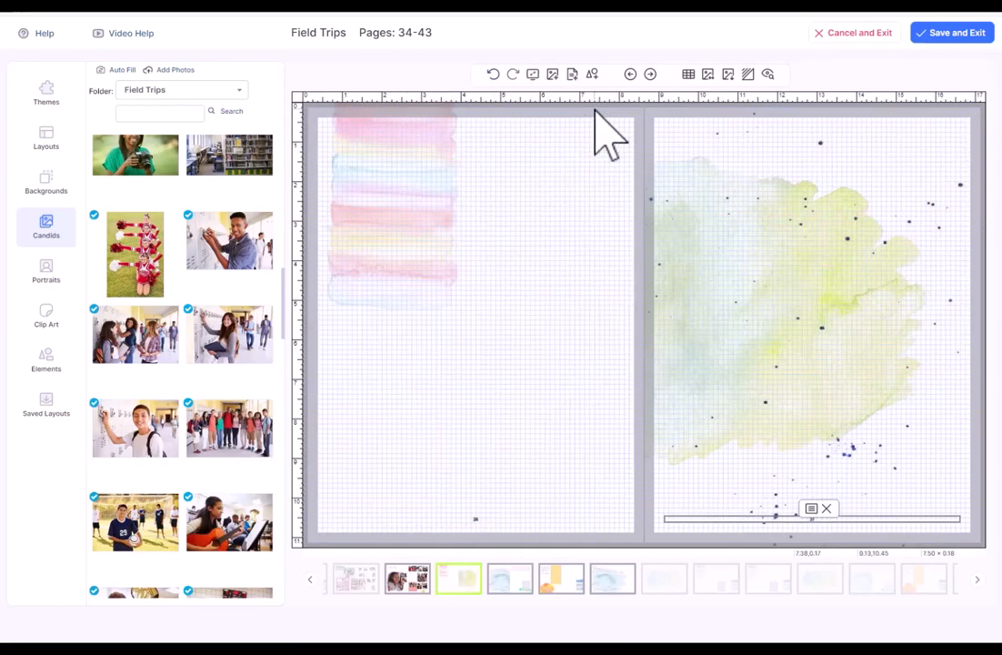
key("ctrl+z")
key("ctrl+z")
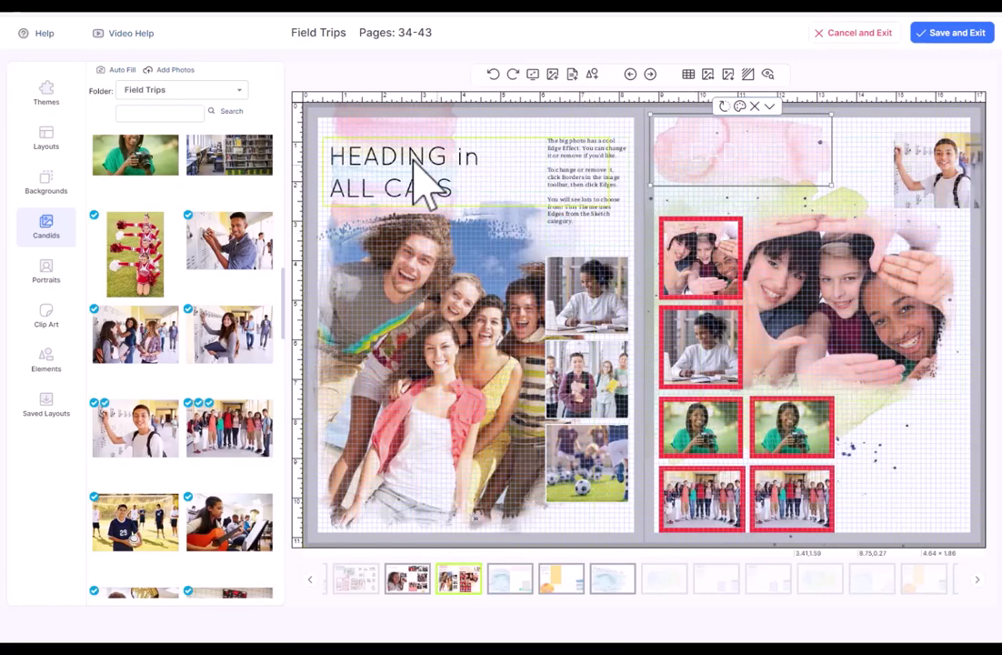
Nudge all objects on the spread slightly to the right together and undo the nudges
key("ctrl+a")
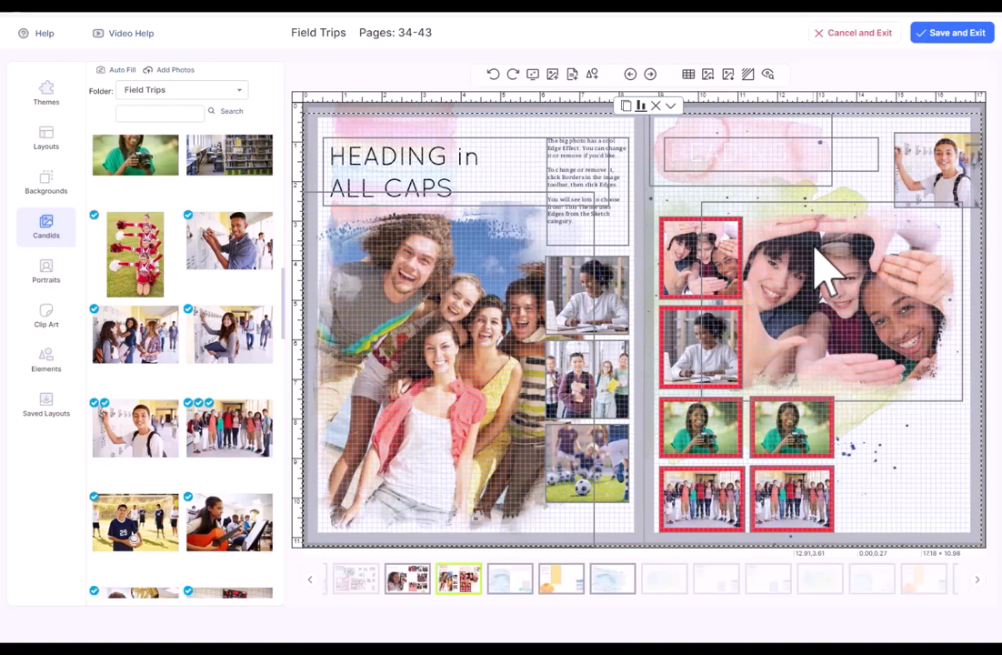
key("Right")
key("Right")
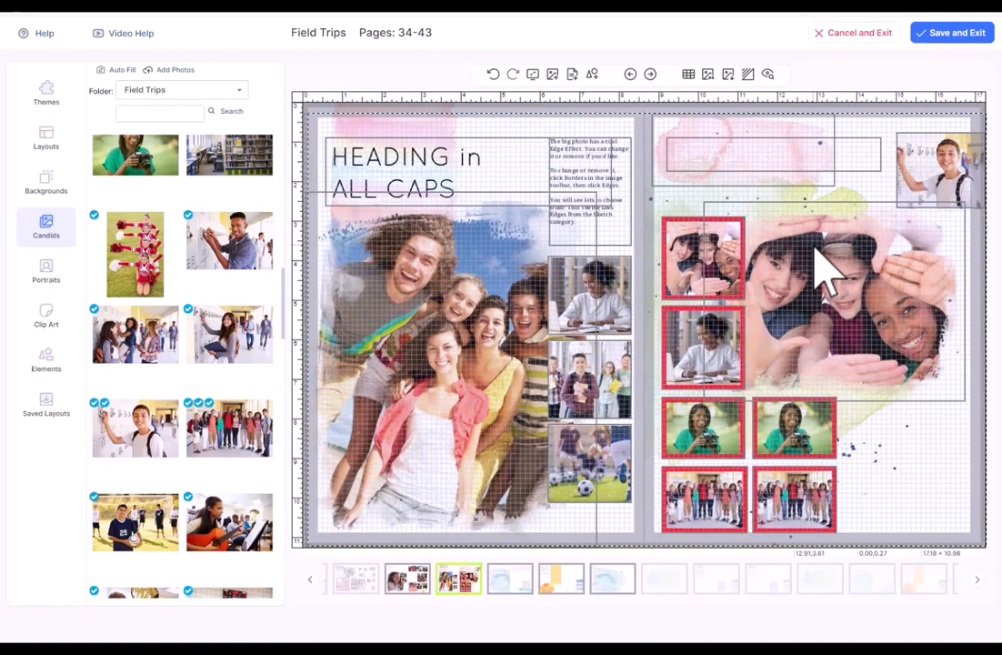
key("Right")
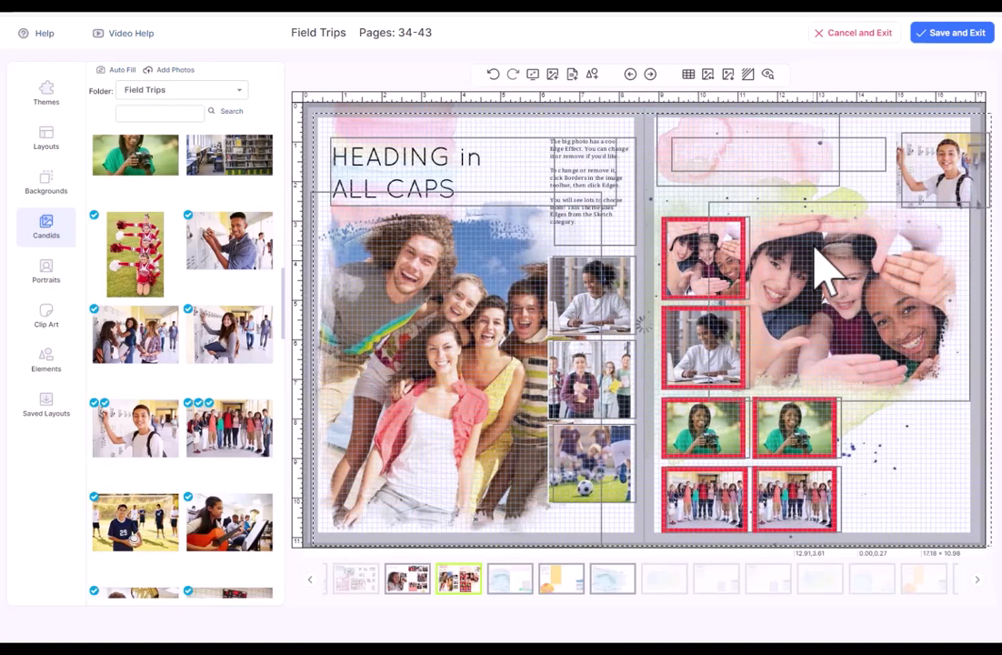
left_click(493, 75)
left_click(493, 75)
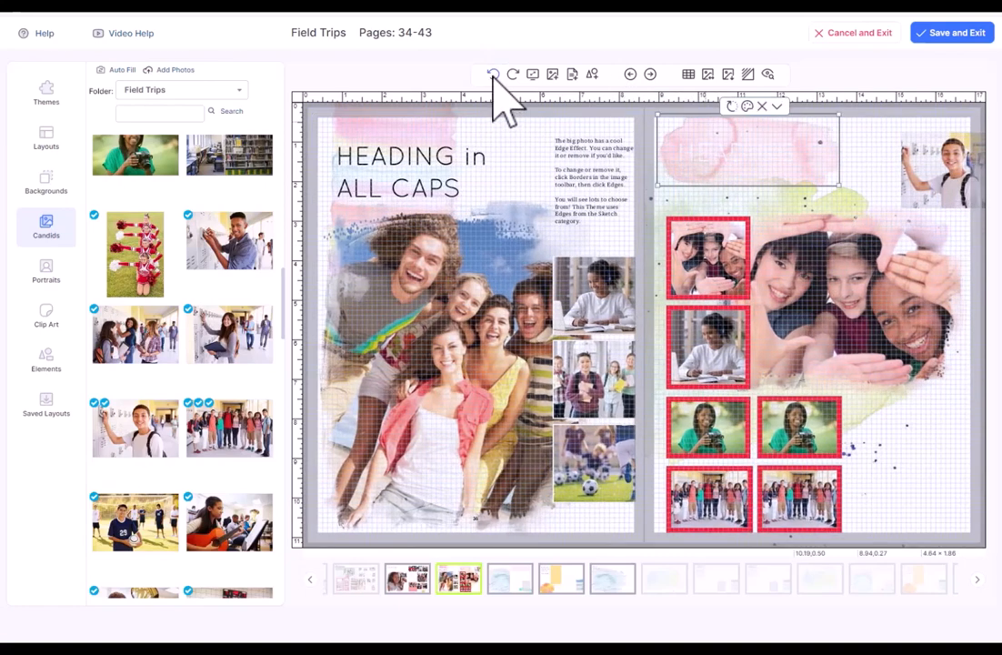
left_click(493, 75)
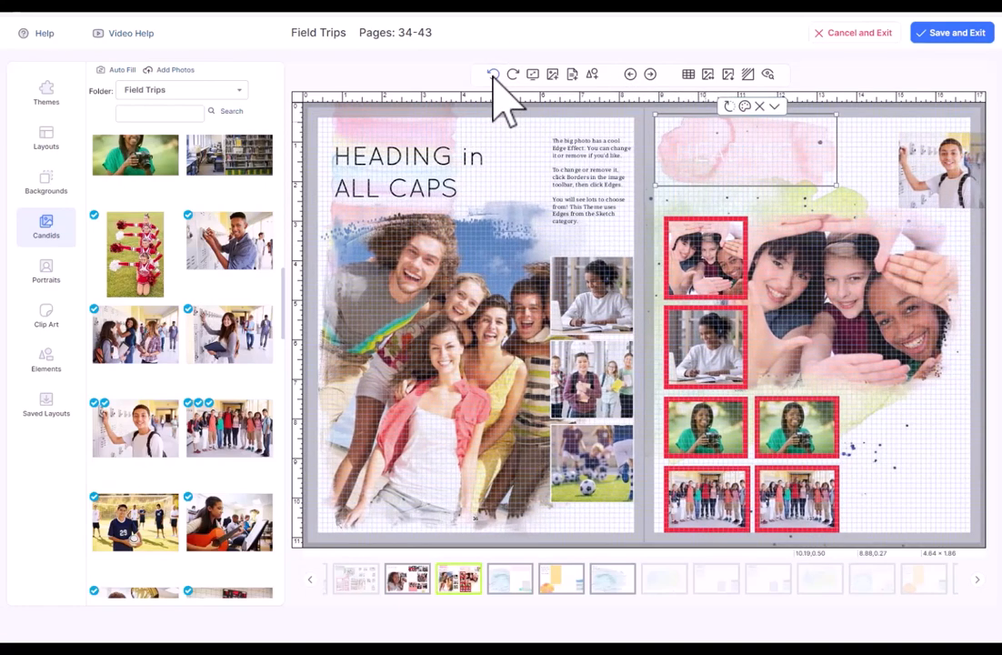
left_click(493, 76)
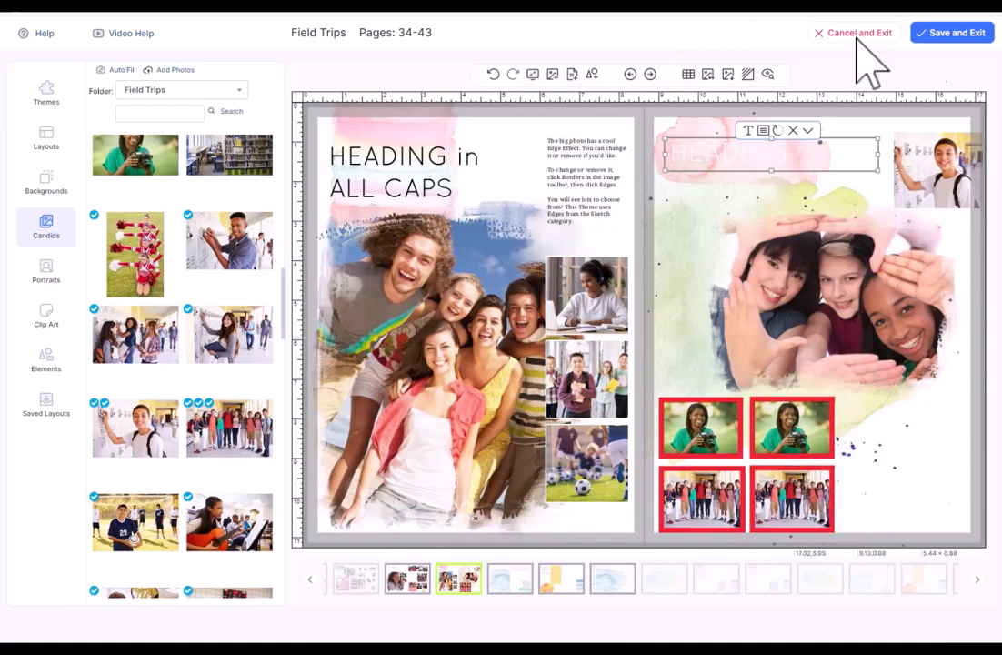
Add a text frame about 1.63 × 3.13 beside the large photo on page 37 and open its additional options
left_click(573, 77)
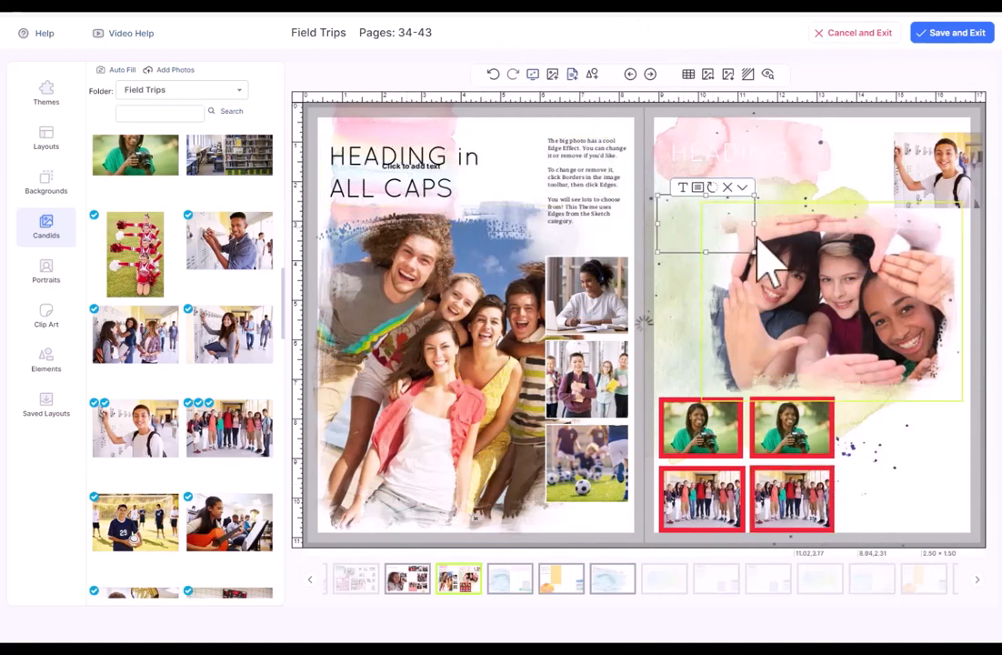
left_click_drag(754, 252, 718, 318)
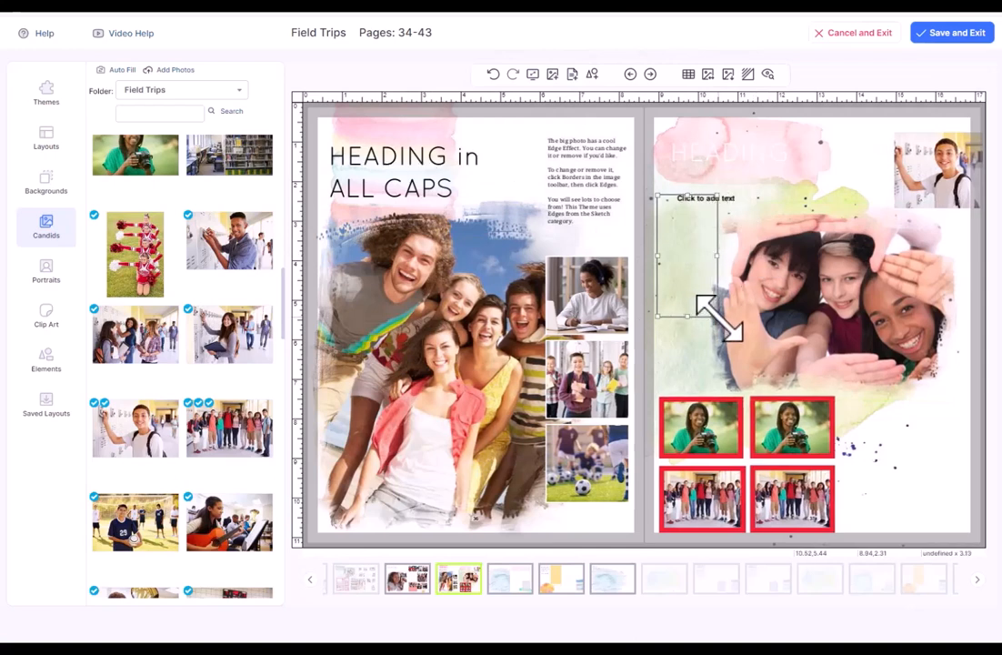
left_click(724, 188)
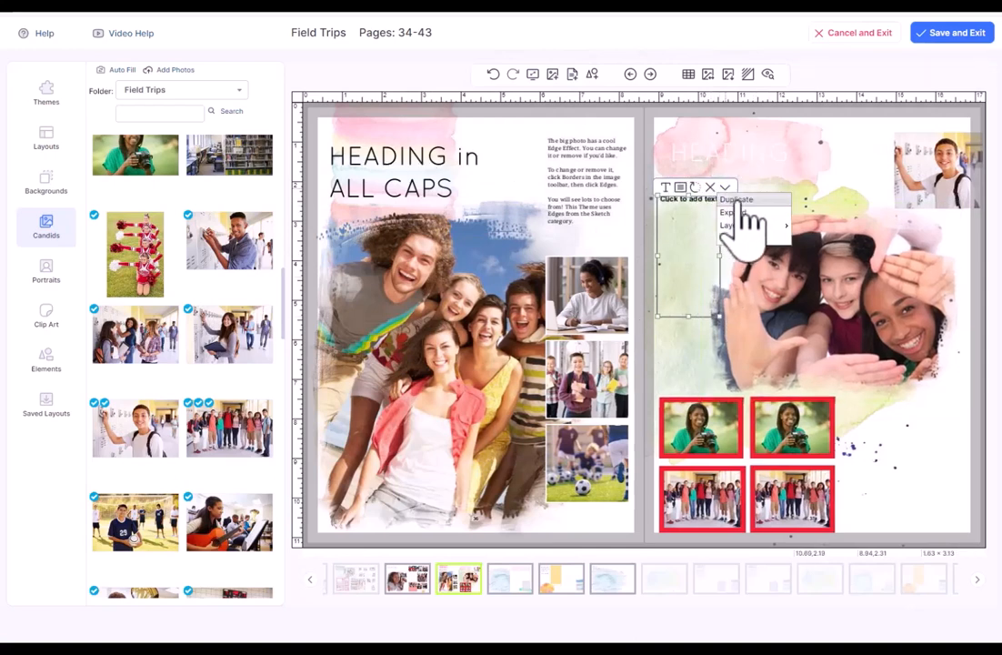
Duplicate the text frame, place a widened copy beside the four bordered photos on page 37, and shift the original slightly
left_click(739, 201)
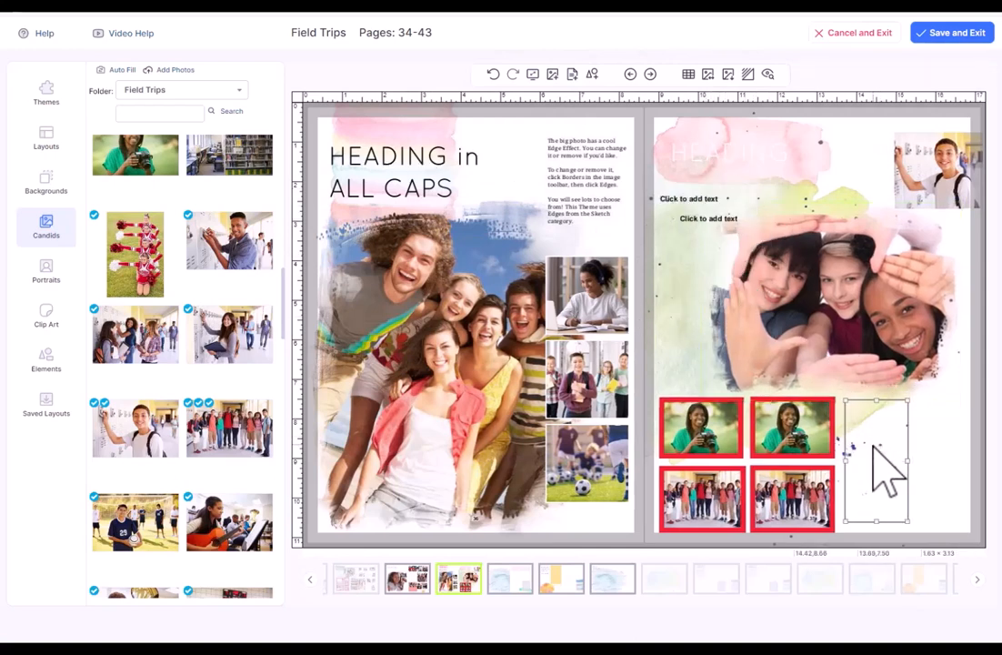
left_click_drag(906, 463, 960, 464)
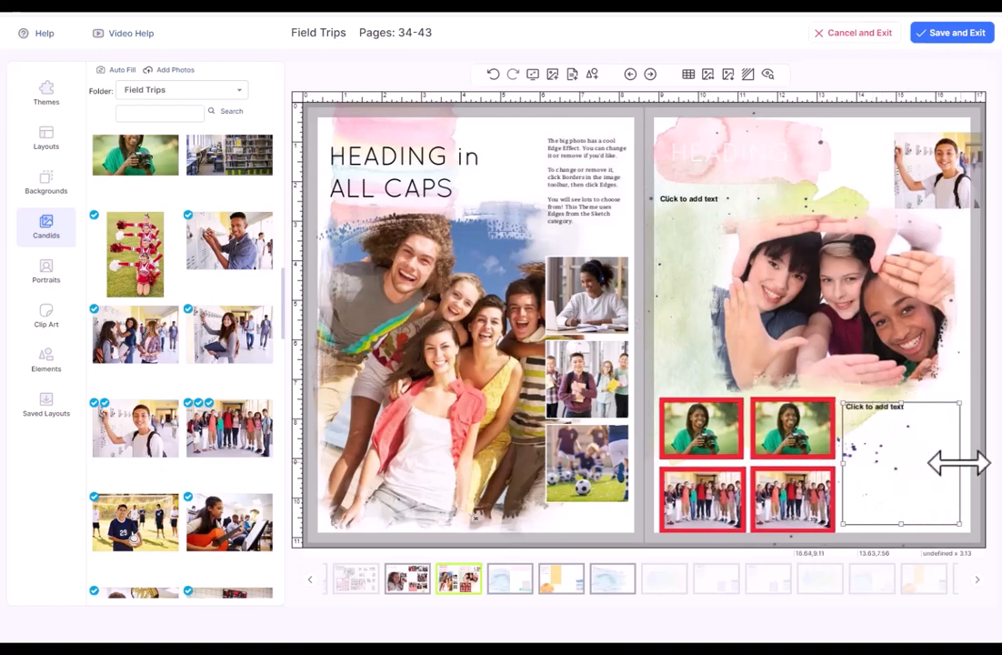
left_click(696, 235)
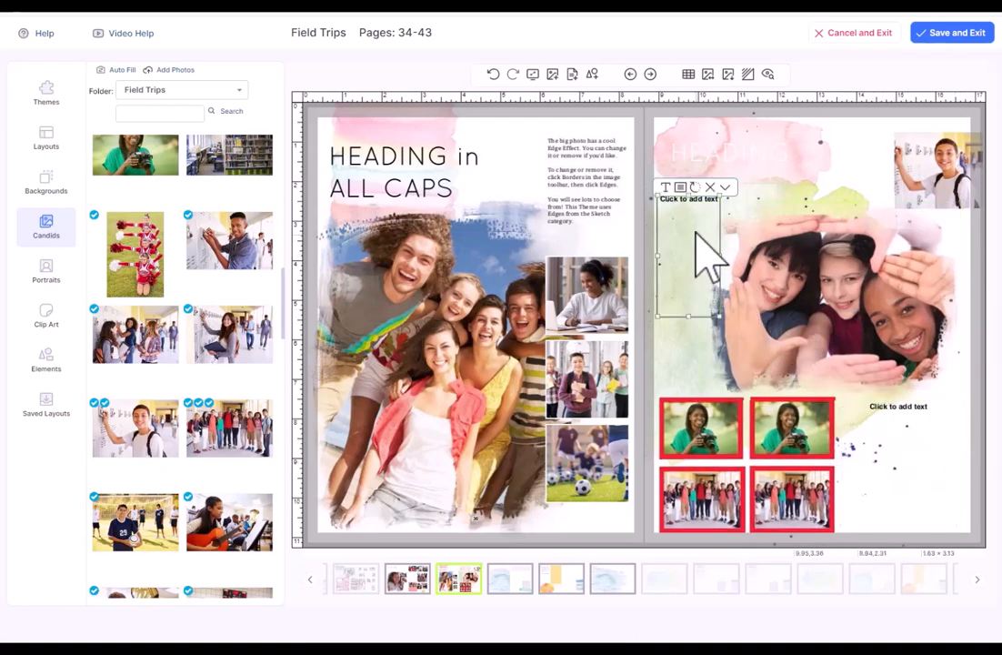
Move the small photo of the boy at the lockers inward on page 37 to about 14.00, 0.56
left_click(895, 186)
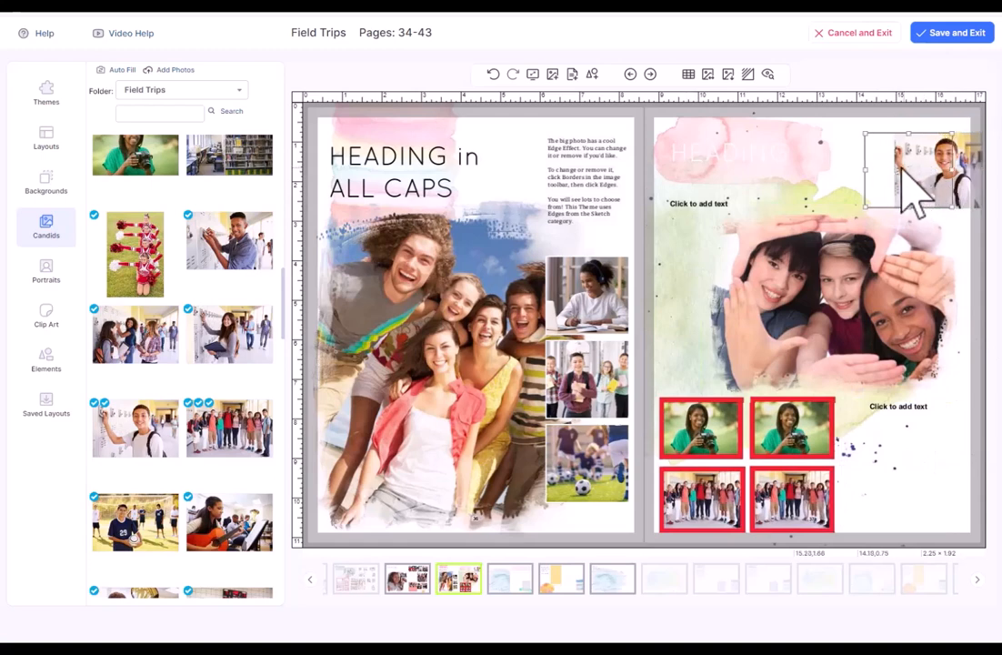
left_click_drag(900, 167, 894, 161)
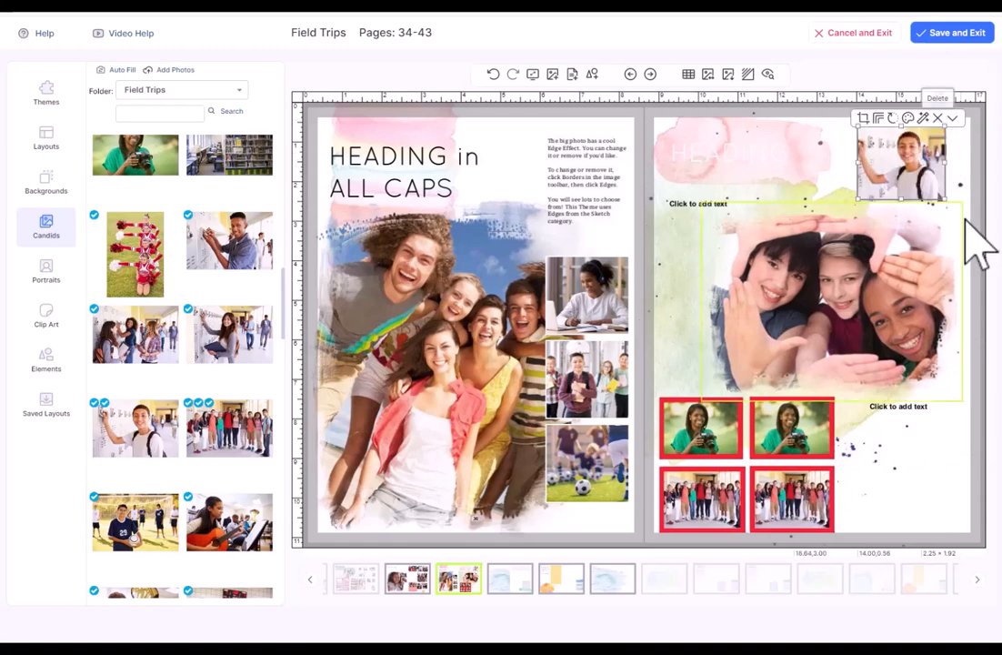
left_click(979, 369)
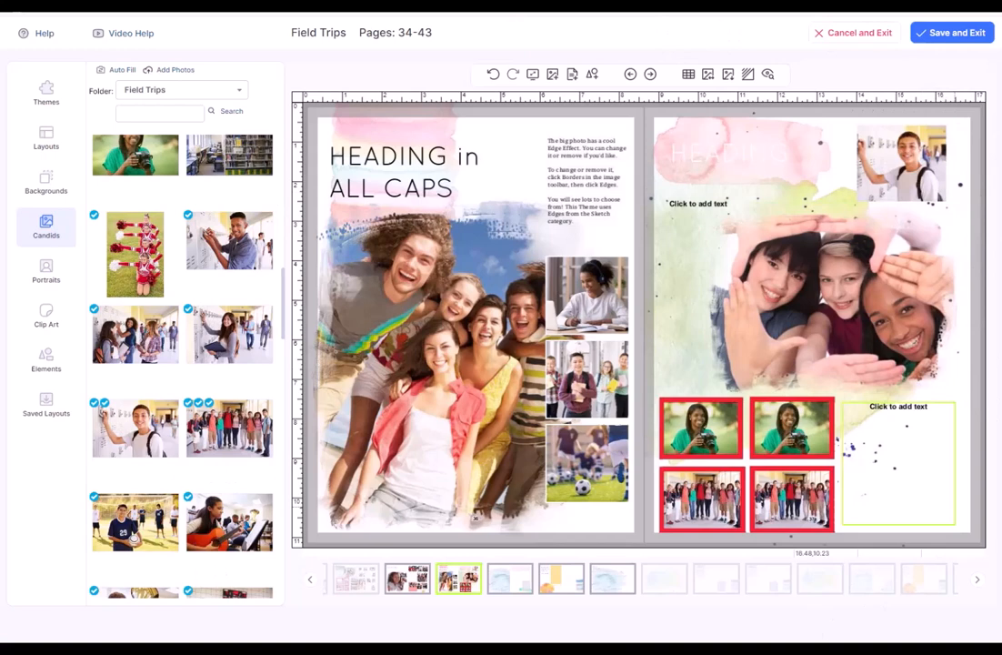
Set up publishing the spread as a layout with both sides, its spread background and its text saved
left_click(728, 75)
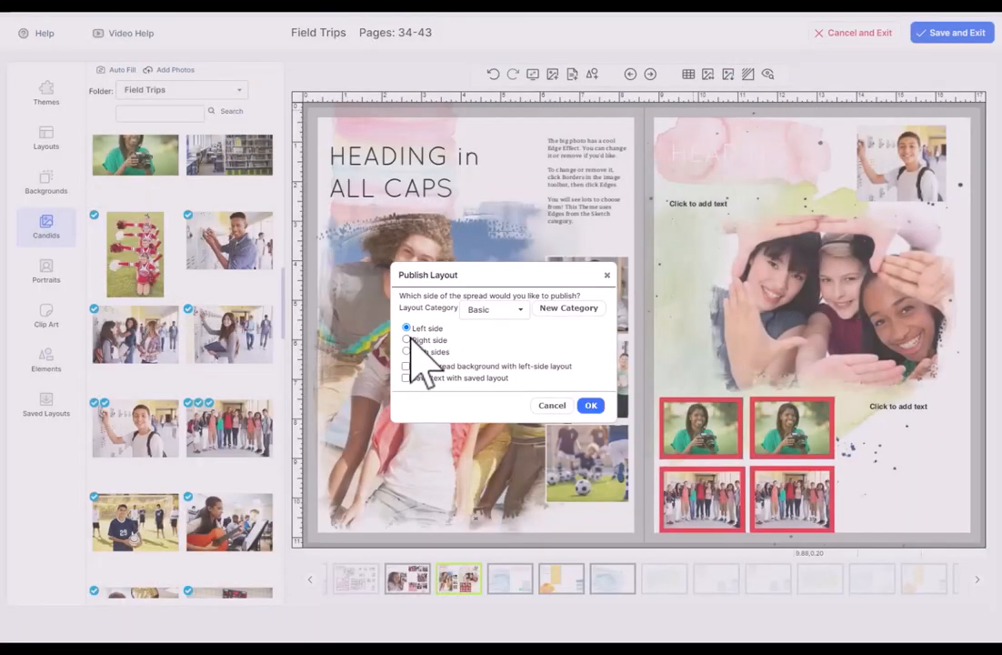
left_click(406, 340)
left_click(407, 352)
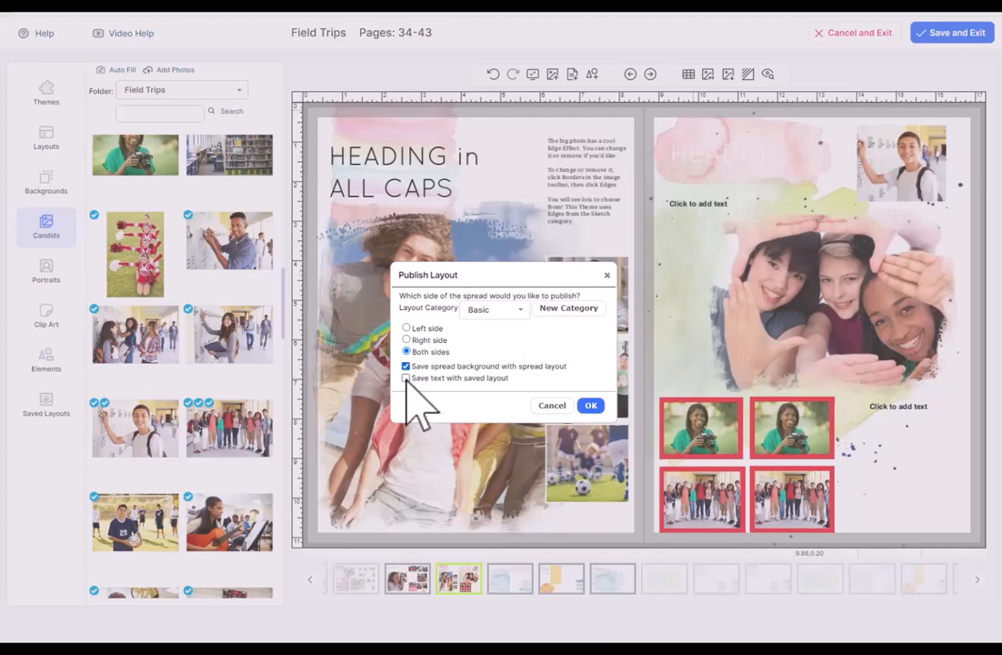
left_click(406, 379)
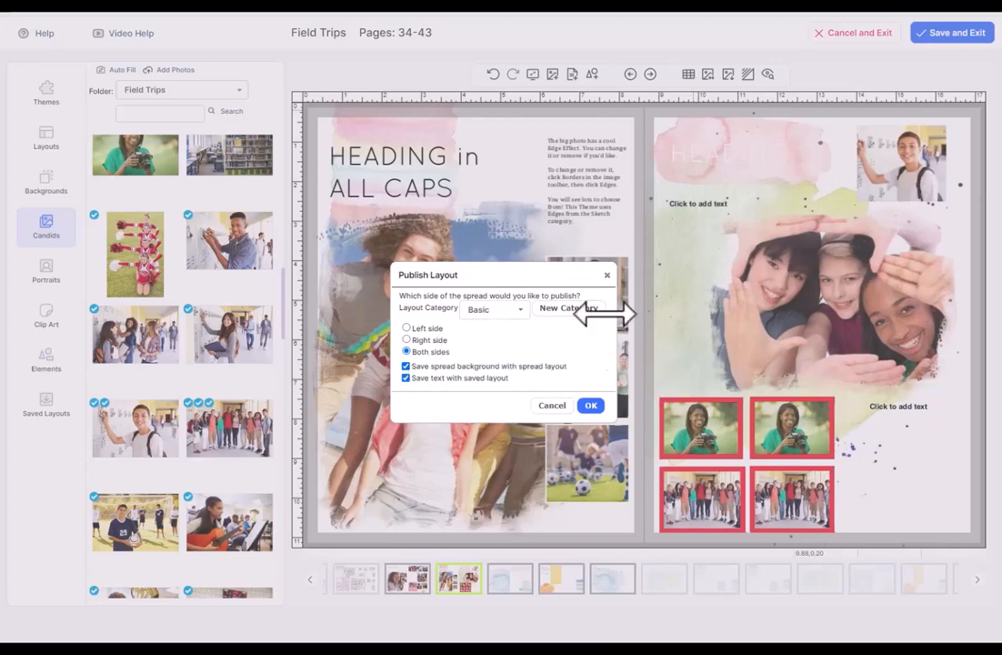
Create a new layout category named 2024 layouts and publish the spread layout to it
left_click(569, 310)
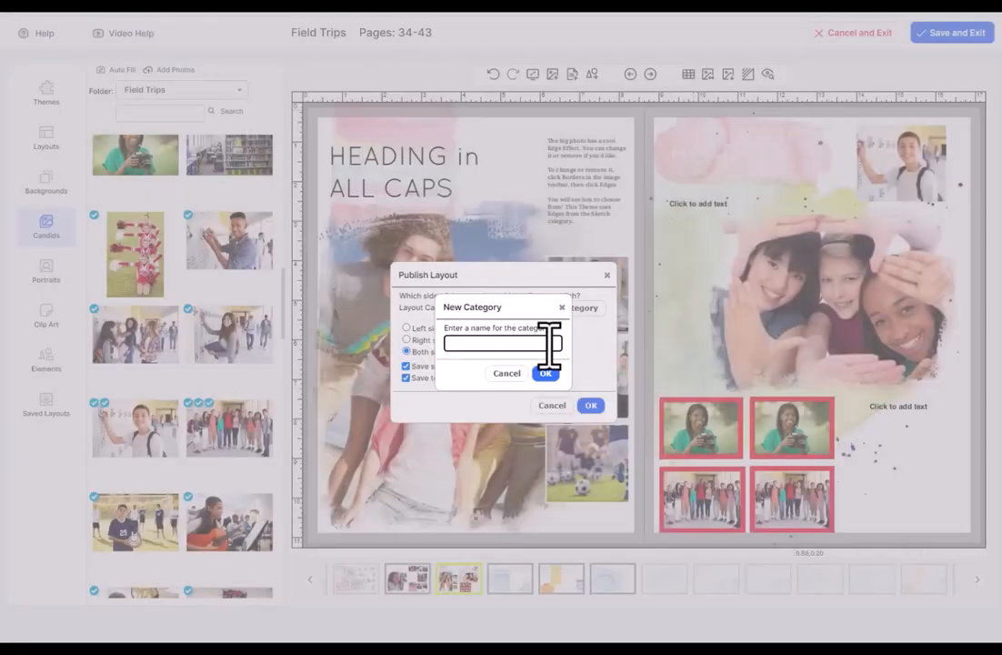
type("2024 layouts")
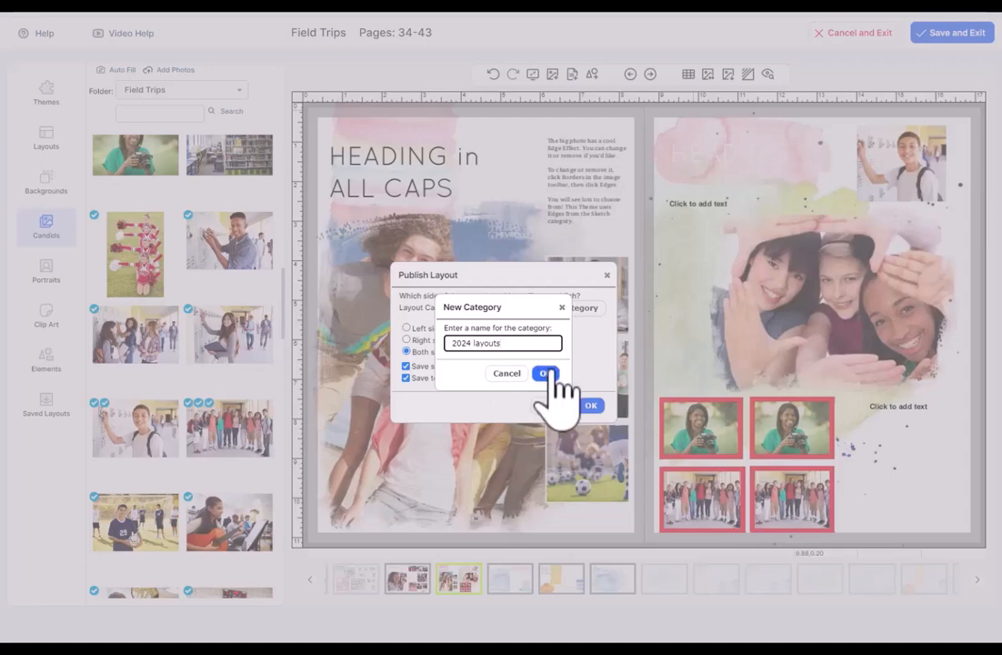
left_click(548, 373)
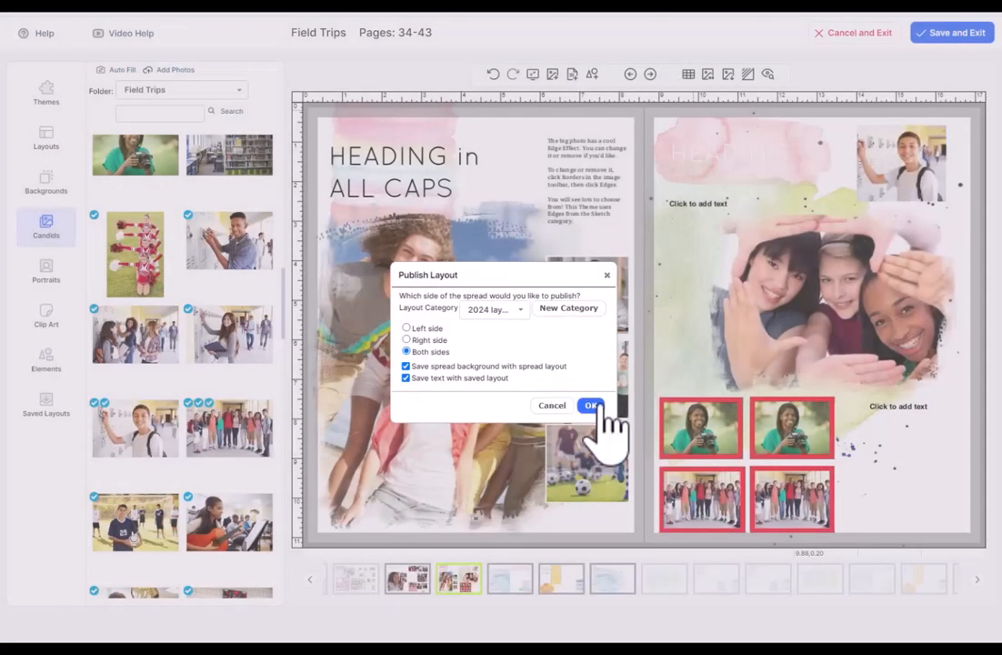
left_click(593, 405)
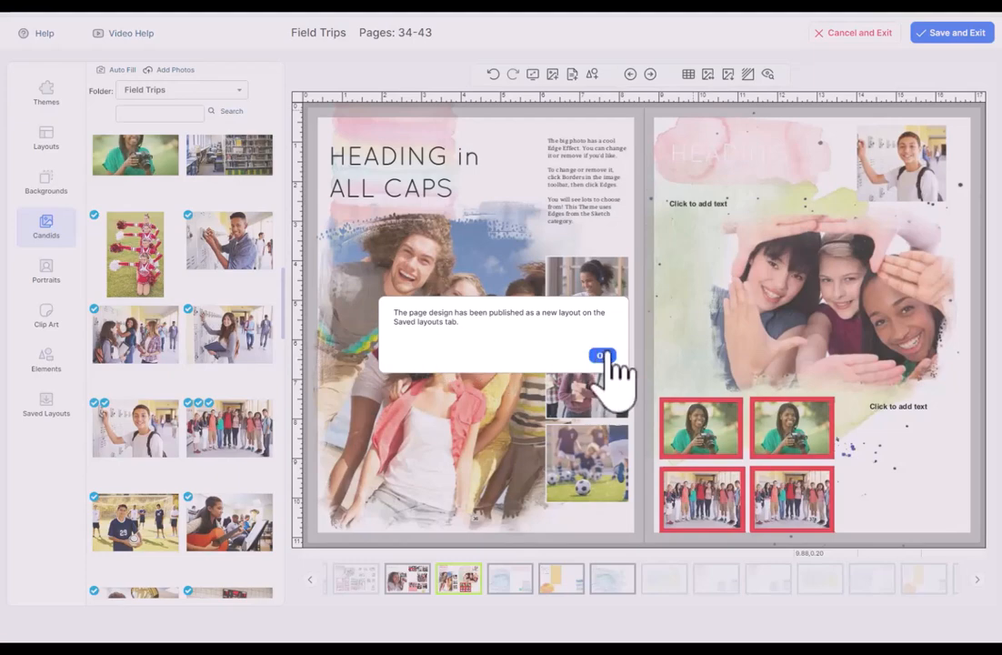
left_click(602, 356)
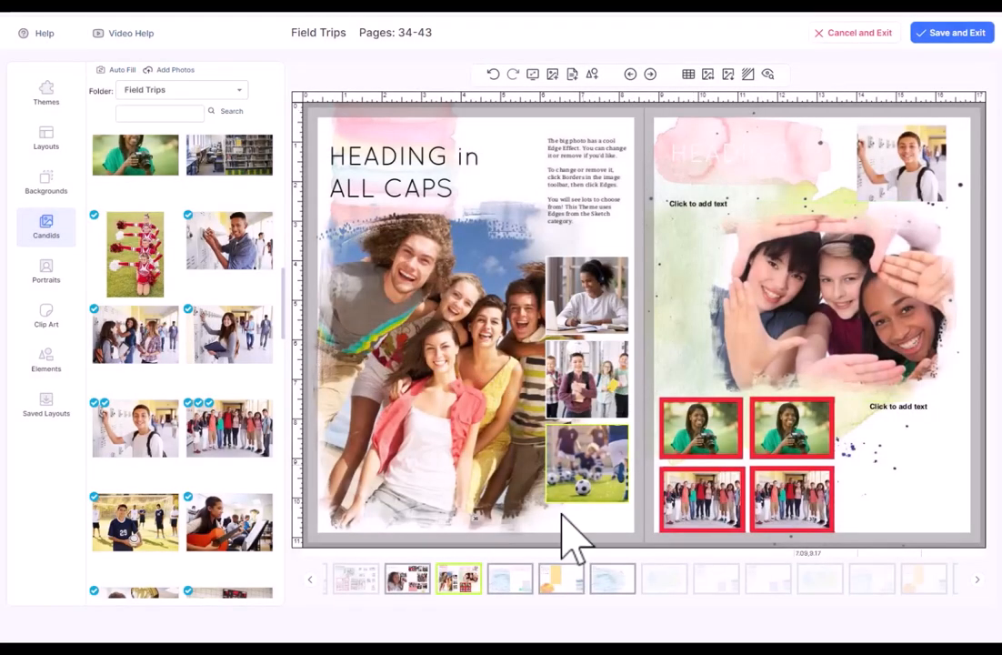
Open the saved layouts and show the 2024 layouts category
left_click(48, 409)
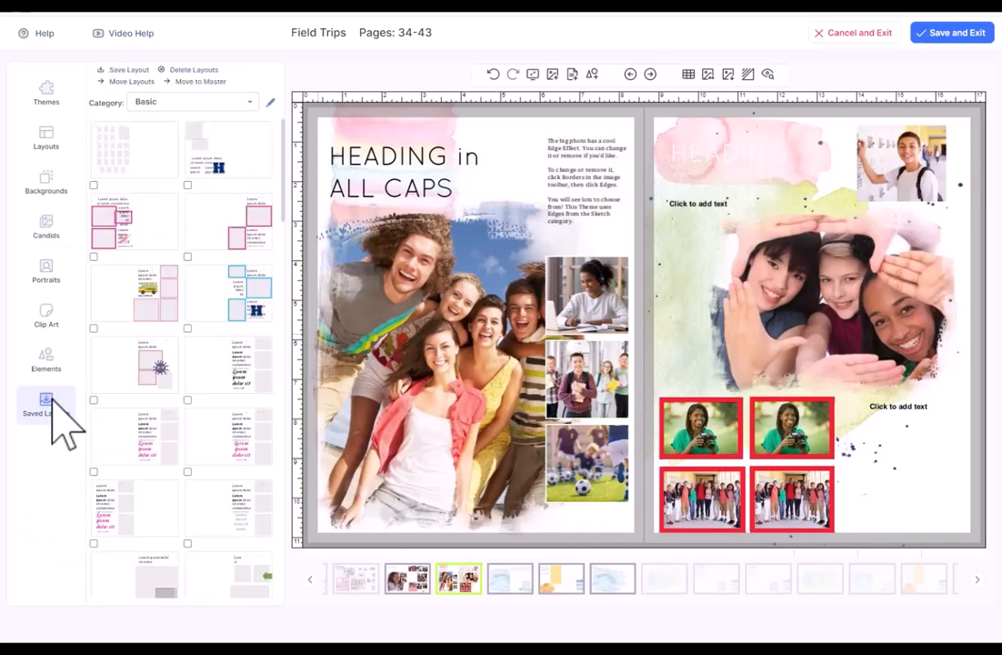
left_click(229, 104)
left_click(225, 130)
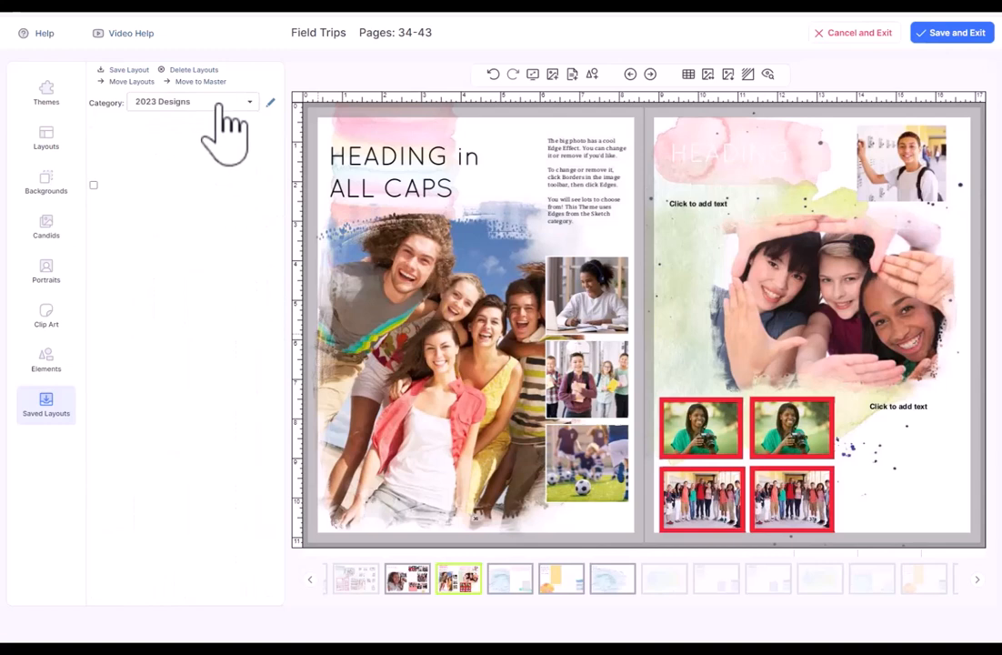
left_click(218, 104)
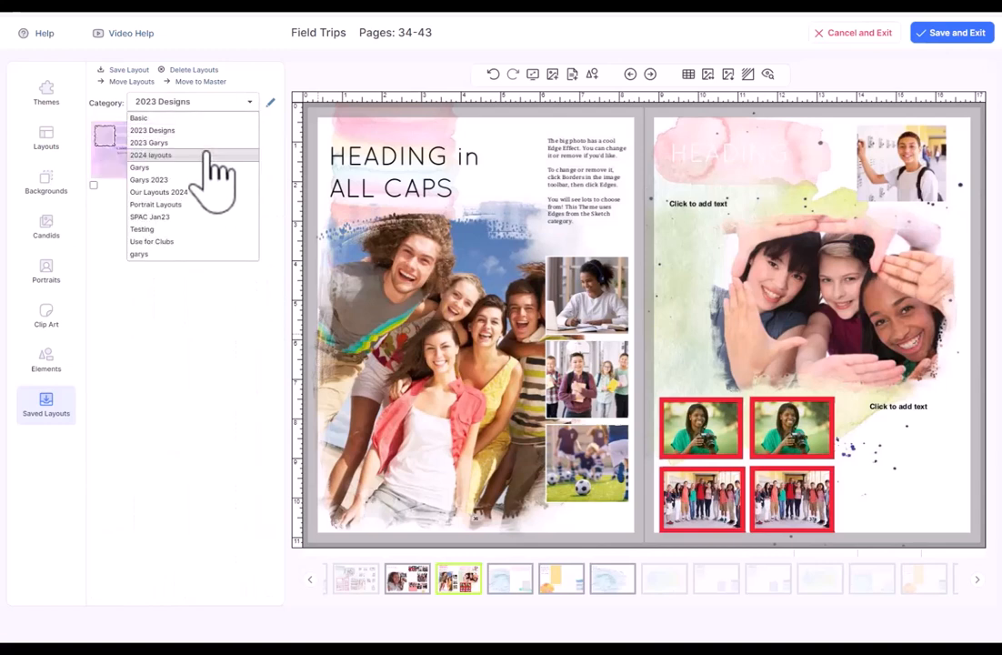
left_click(208, 157)
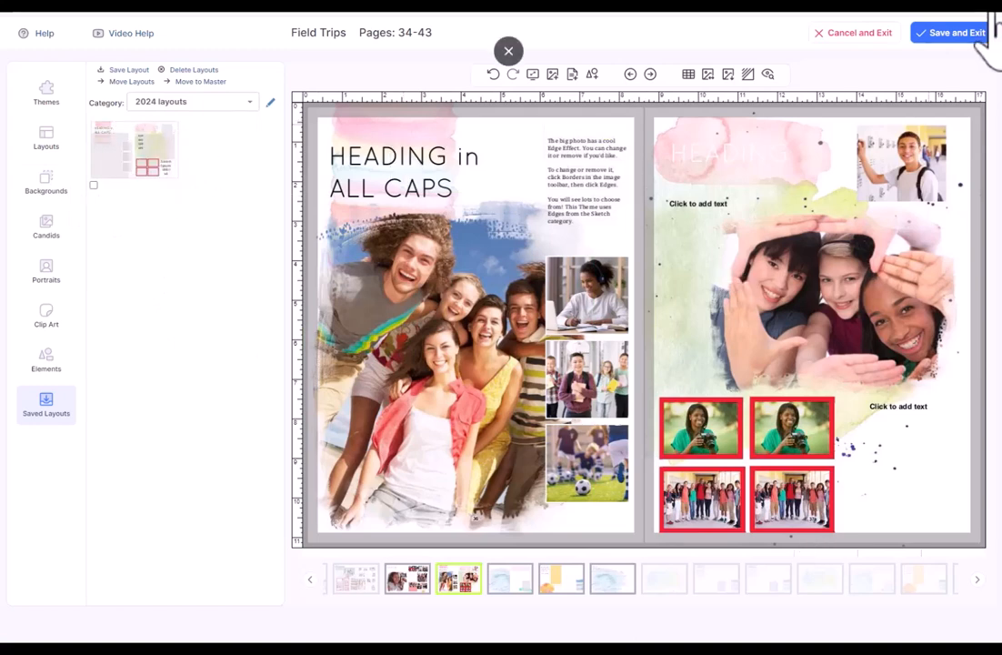
Apply the saved 2024 layout to the next spread and compare it with the original spread
left_click(651, 75)
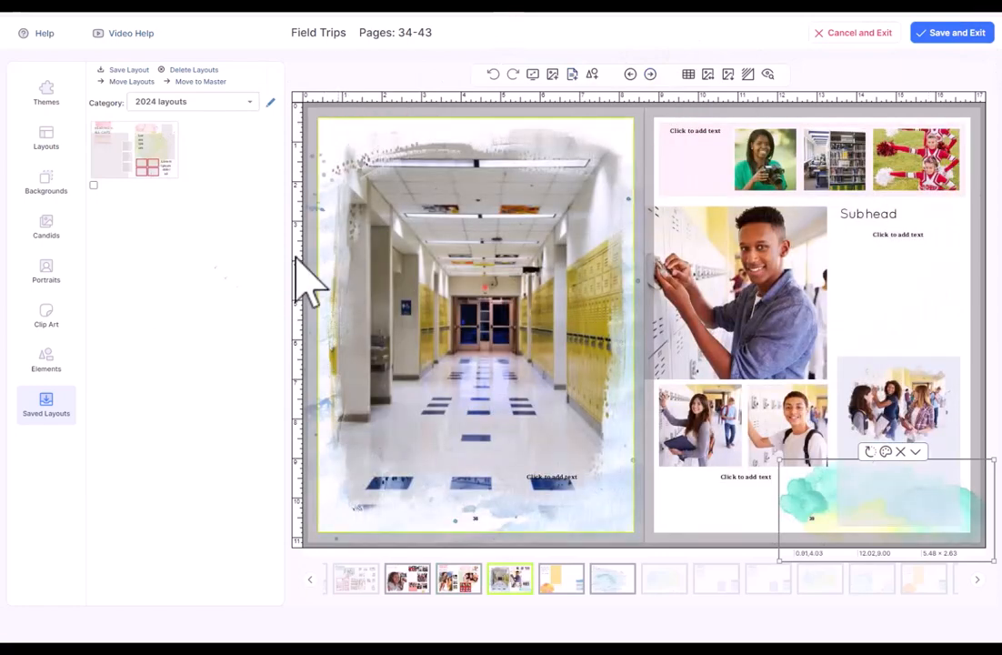
left_click(591, 264)
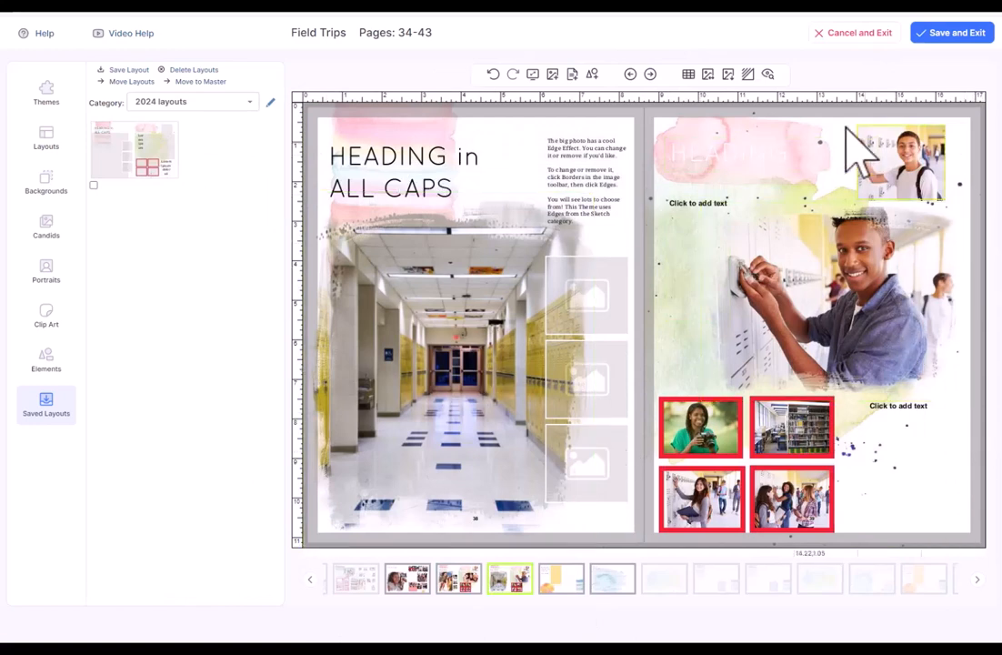
left_click(650, 74)
left_click(650, 75)
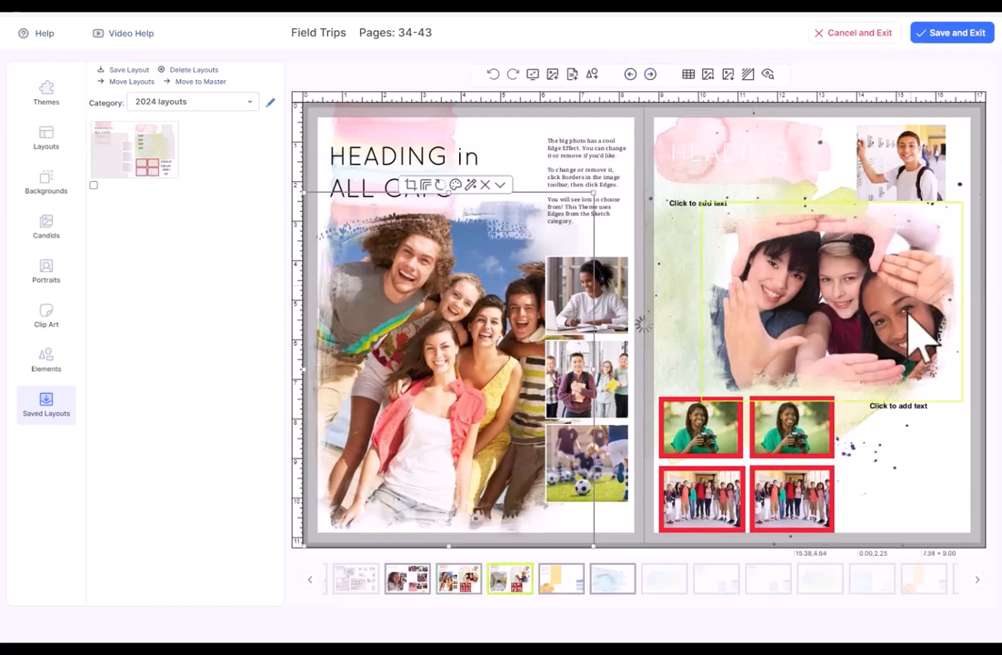
Select the red-bordered photos on page 39 together and move them onto the hallway photo on page 38
left_click(702, 492, "shift")
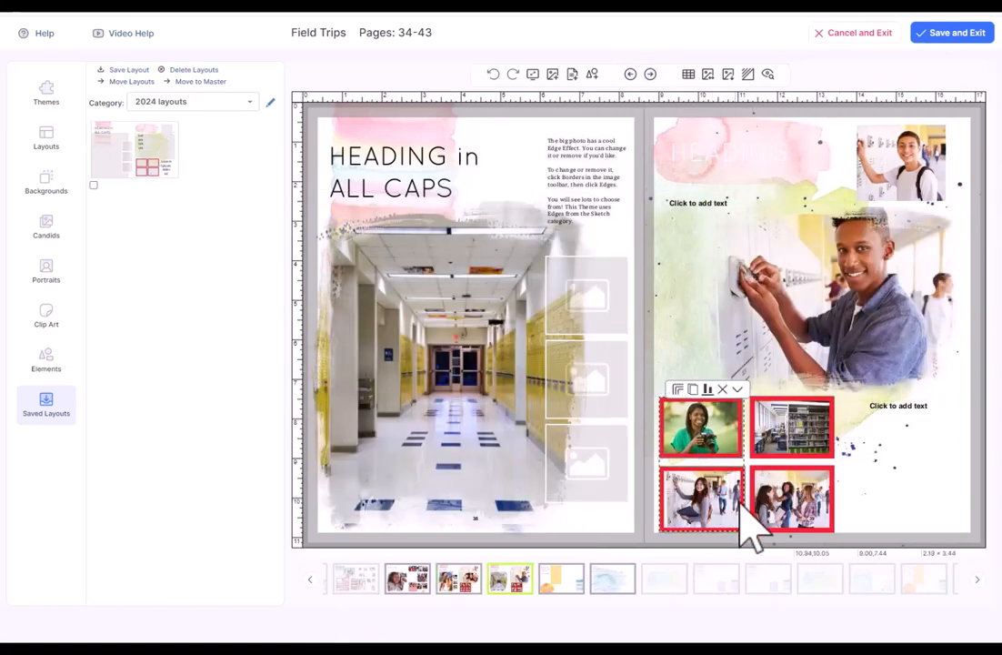
left_click(813, 482, "shift")
left_click_drag(814, 435, 478, 393)
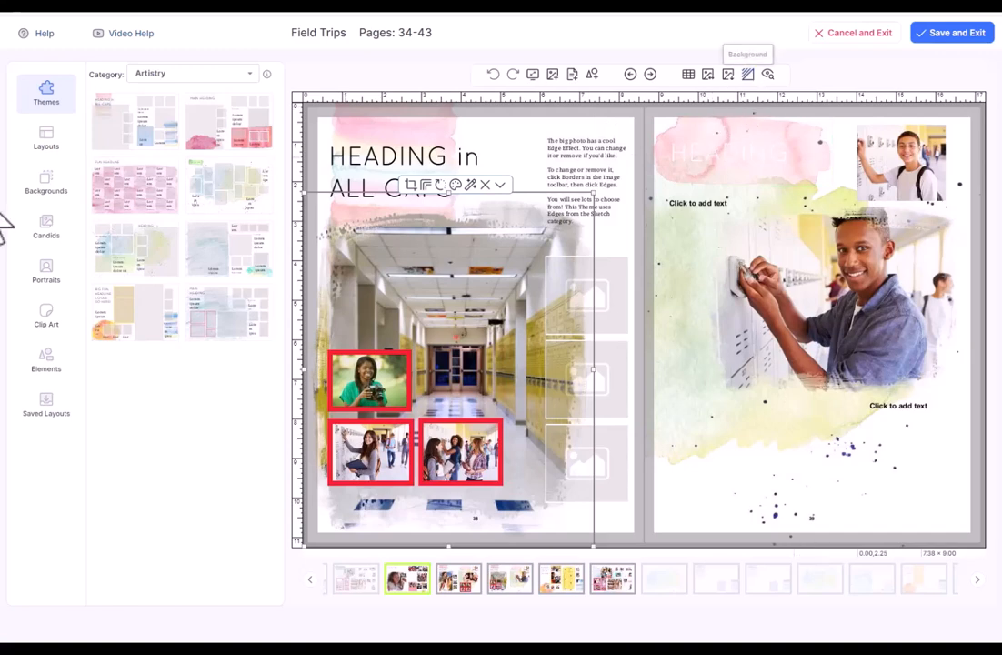
Apply the pink dotted Watercolors Patterns background to the spread, then replace it with the purple striped one
left_click(36, 185)
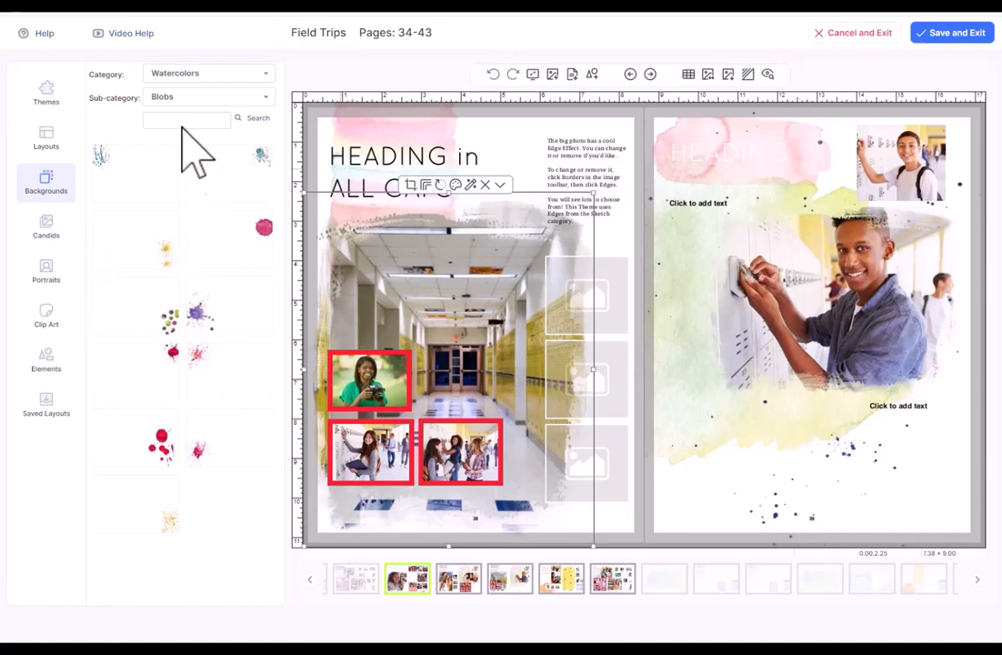
left_click(206, 96)
left_click(185, 175)
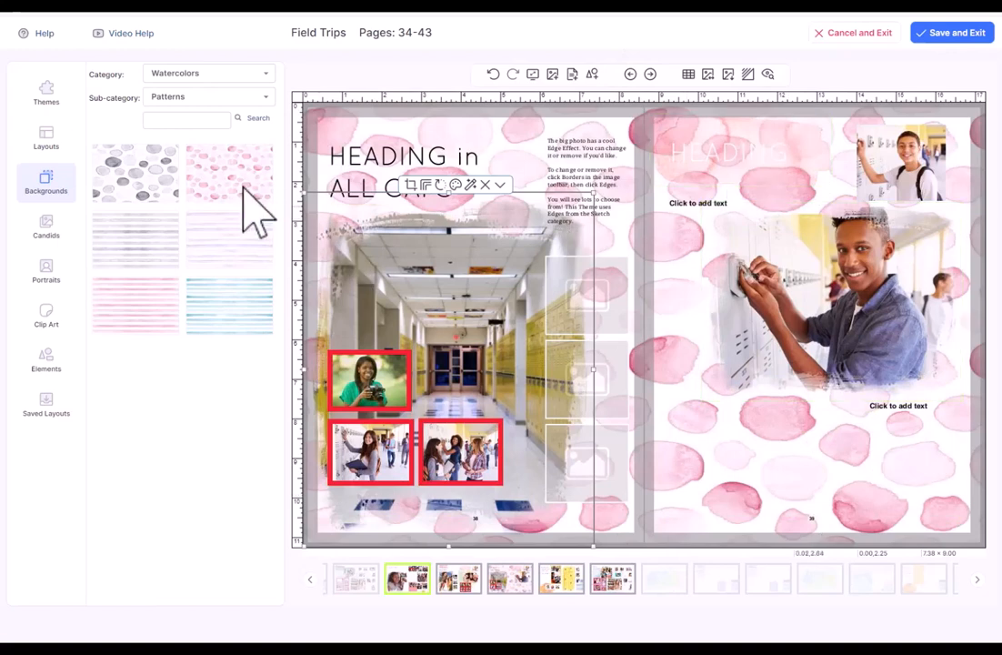
left_click_drag(232, 177, 604, 295)
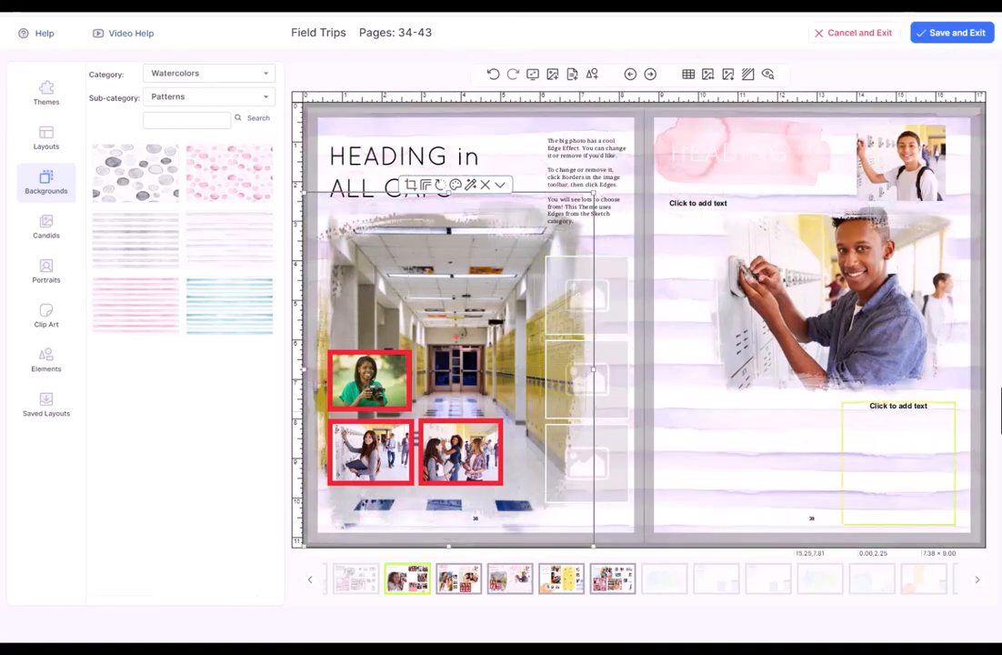
Lighten the purple striped background by adjusting its brightness and contrast
left_click(748, 75)
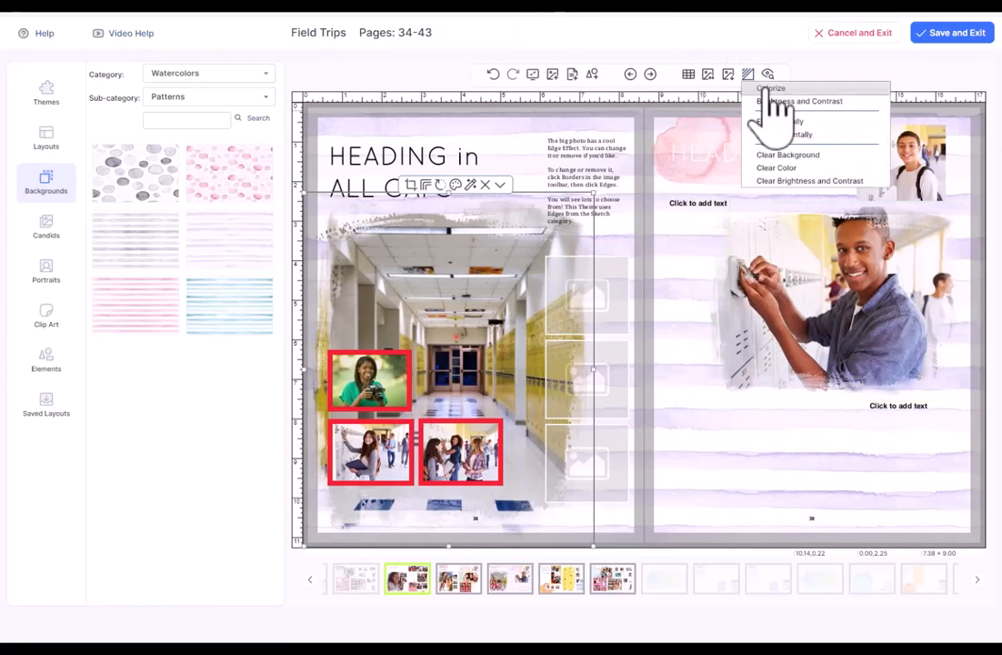
left_click(788, 102)
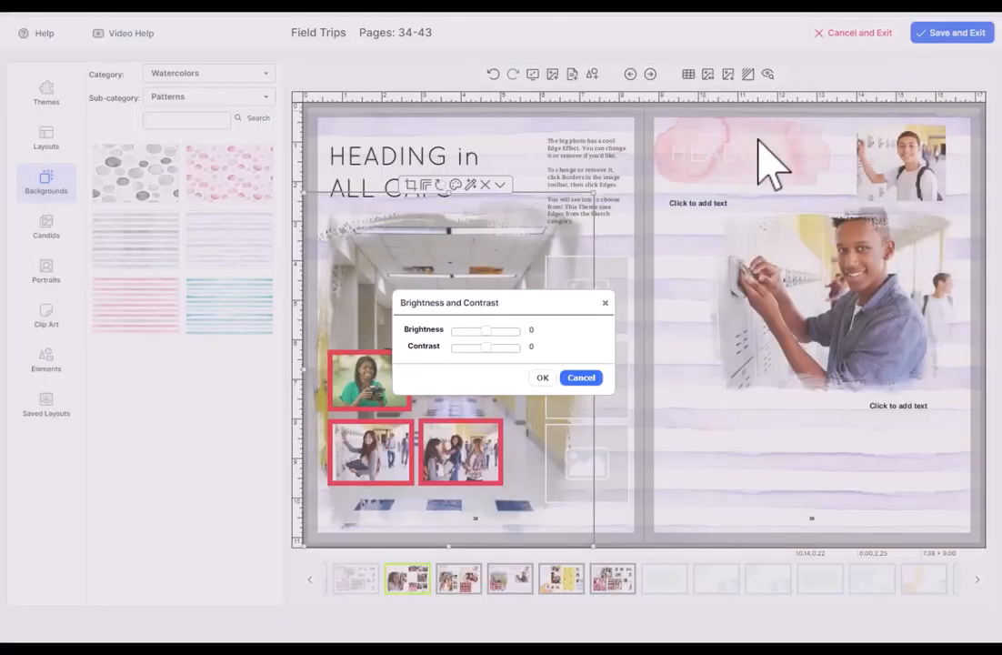
left_click(546, 377)
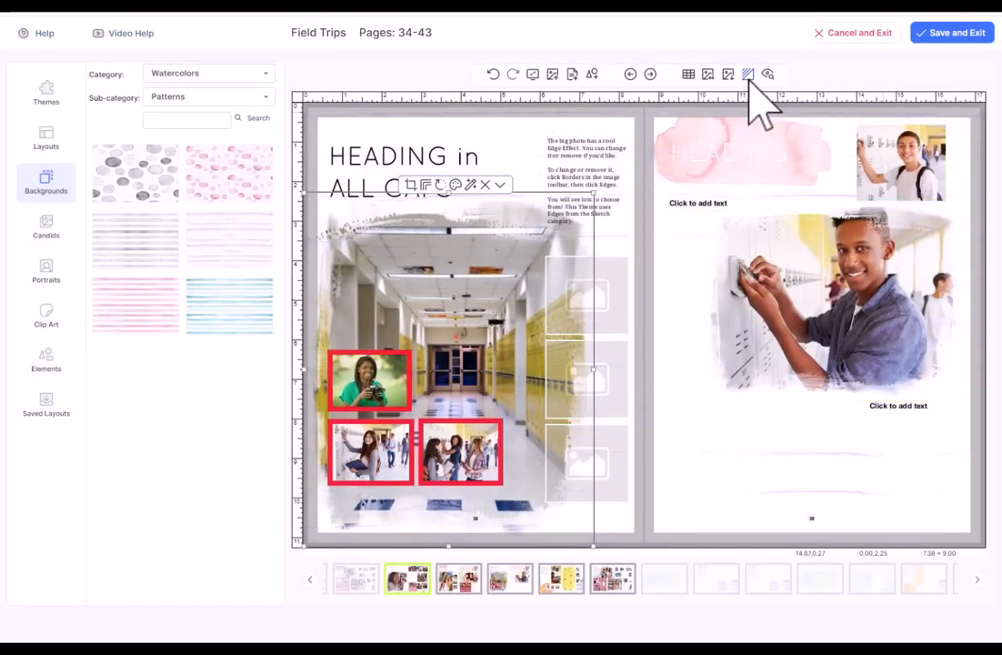
Clear the spread's background and apply the purple splatter from the Watercolors Blobs backgrounds to page 38
left_click(749, 77)
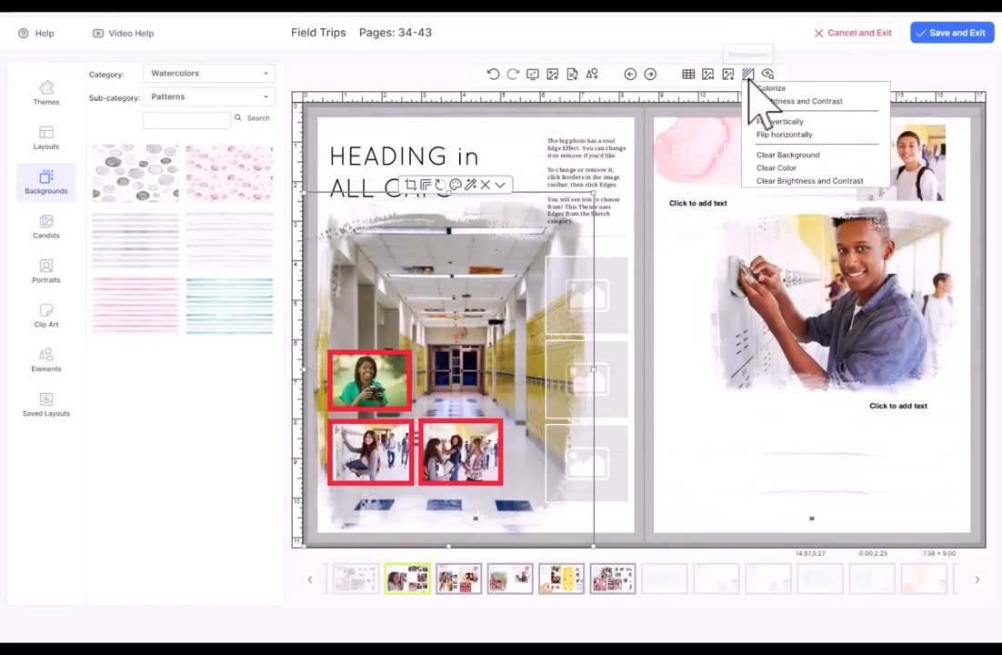
left_click(800, 156)
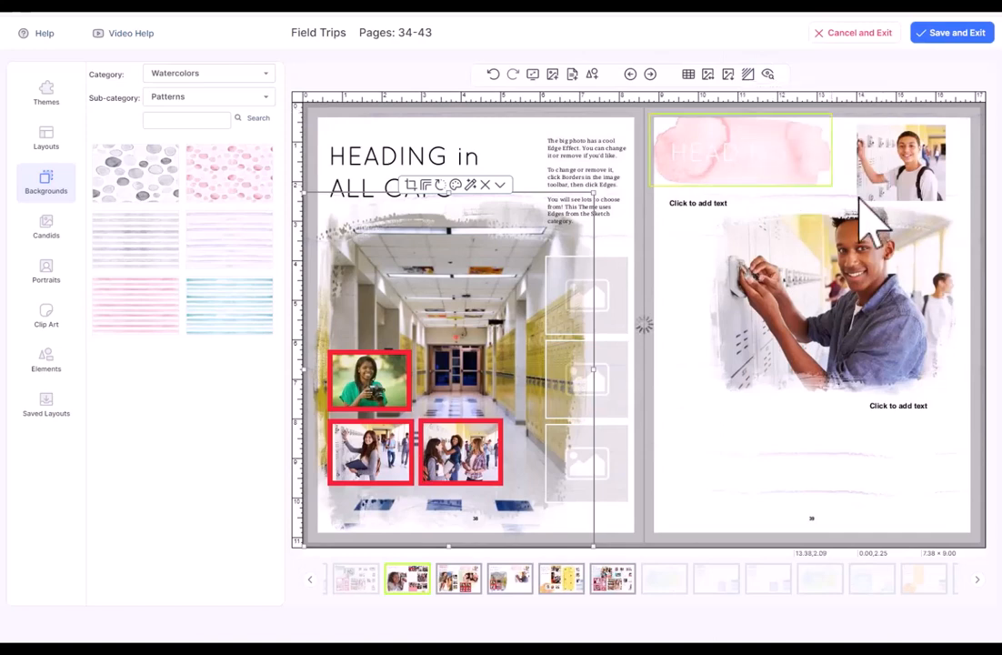
left_click(975, 115)
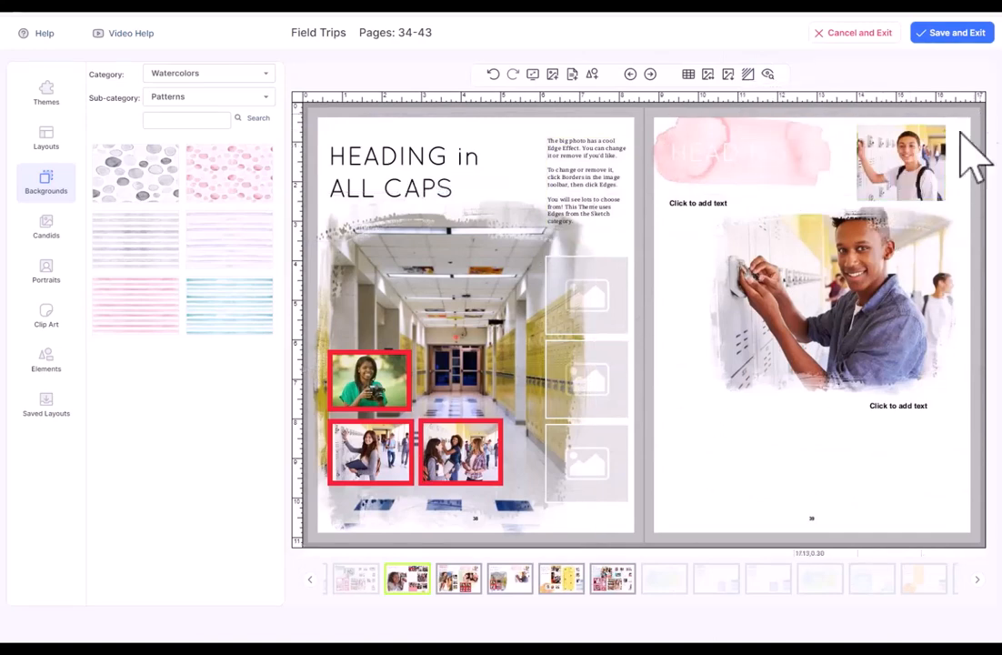
left_click(207, 98)
left_click(182, 110)
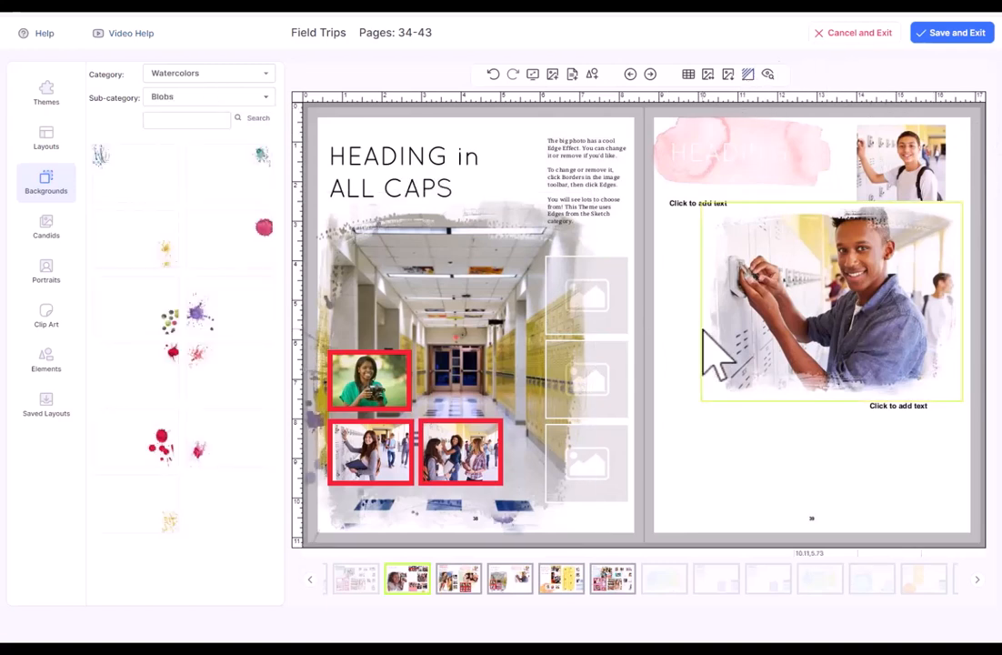
Remove the edge effect from the large hallway photo on page 38
left_click(464, 295)
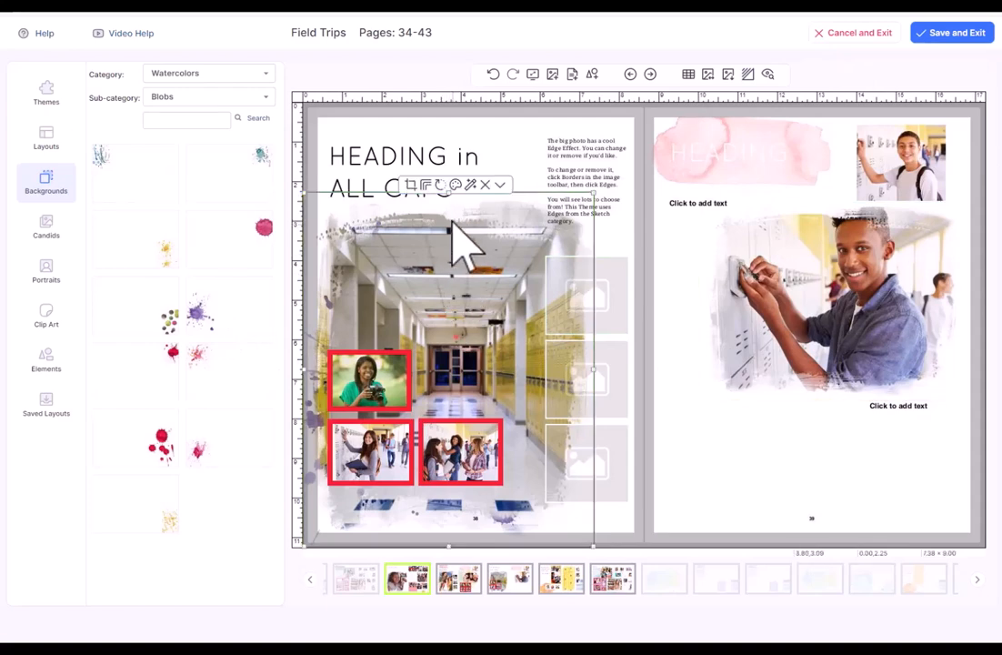
left_click(425, 185)
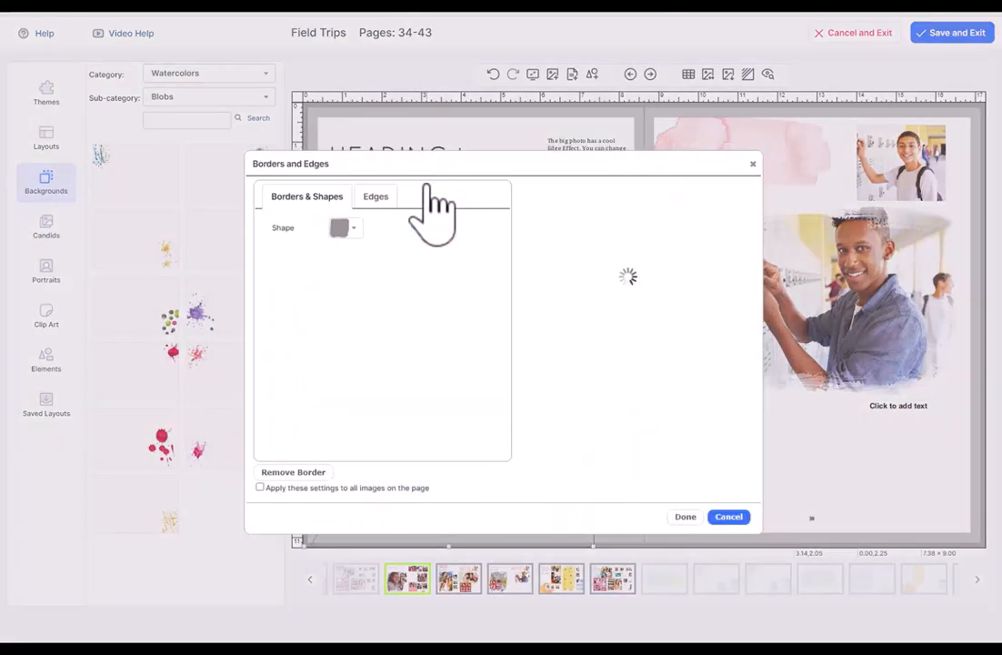
left_click(298, 474)
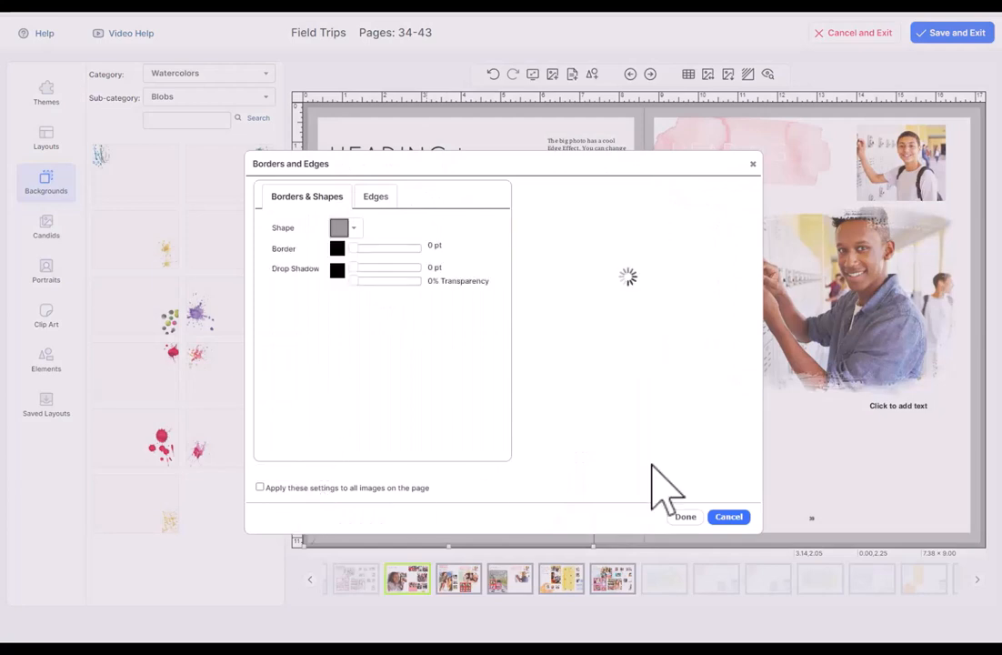
left_click(684, 518)
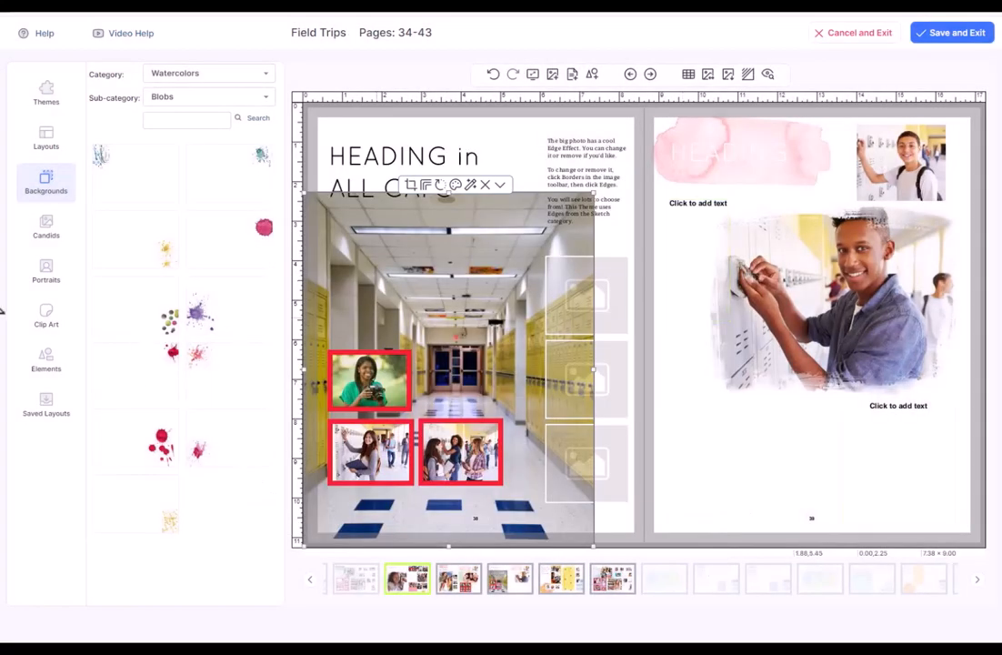
Fill the three empty photo placeholders on page 38 with student candids from the Field Trips folder
left_click(45, 227)
left_click_drag(123, 268, 605, 302)
left_click_drag(218, 378, 575, 381)
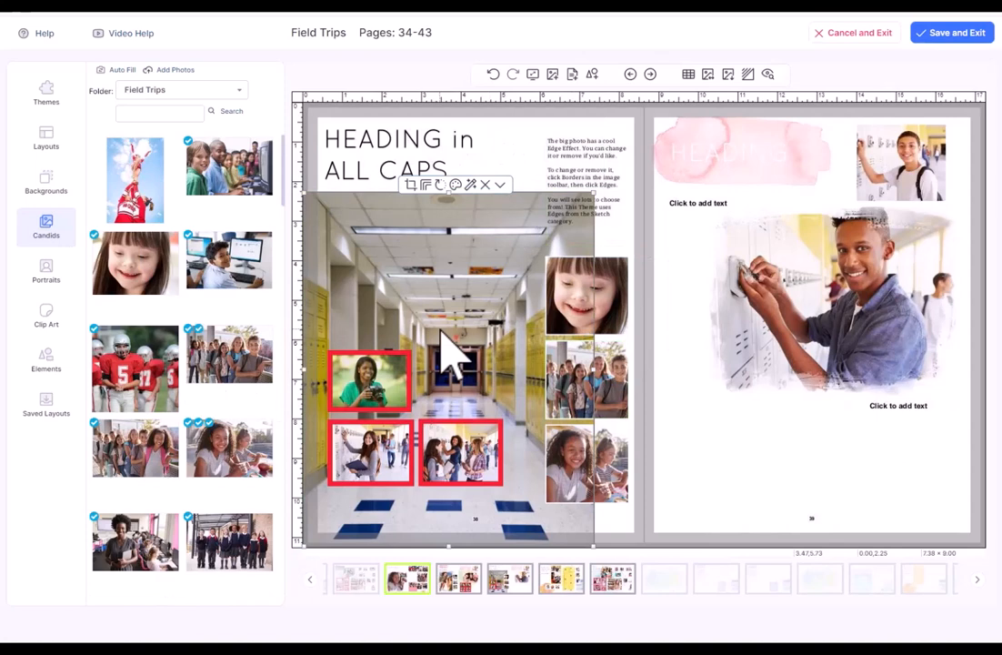